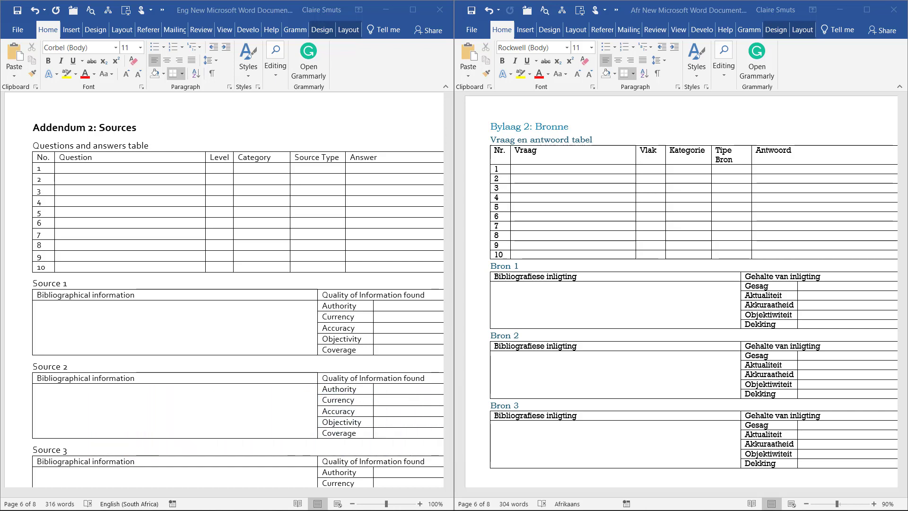
# Look over the saved PDFs in the Research folder and the source tables in the English and Afrikaans addendum documents
pyautogui.moveTo(907, 143); pyautogui.dragTo(671, 142)
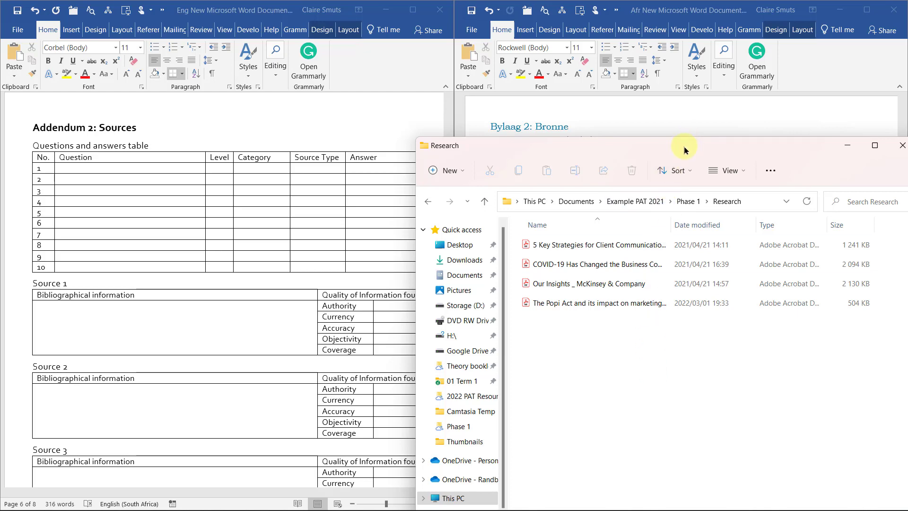
pyautogui.moveTo(684, 150); pyautogui.dragTo(907, 150)
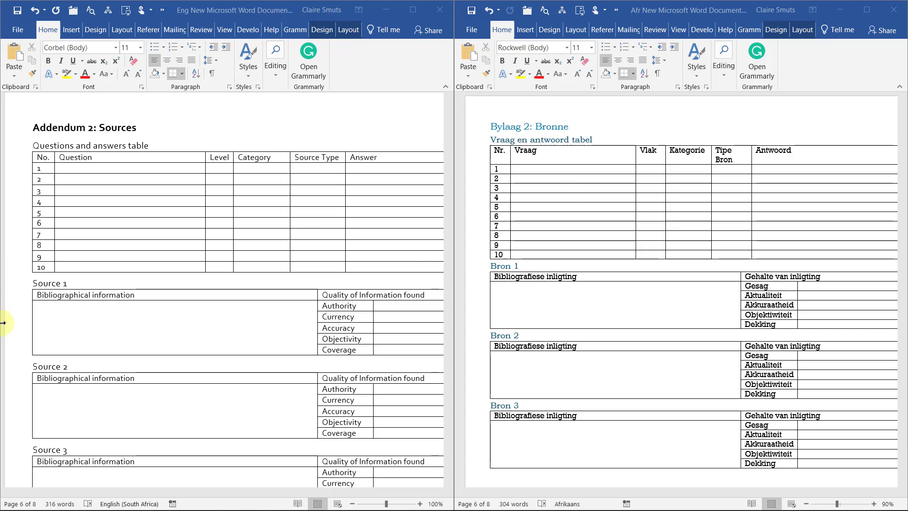
pyautogui.click(143, 319)
pyautogui.scroll(-1, 143, 333)
pyautogui.scroll(-2, 578, 316)
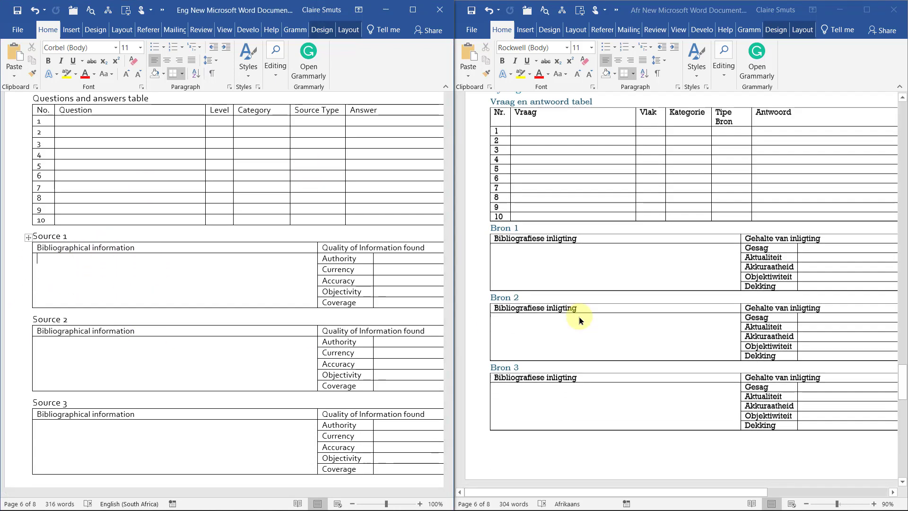
pyautogui.scroll(-2, 239, 276)
pyautogui.scroll(1, 496, 243)
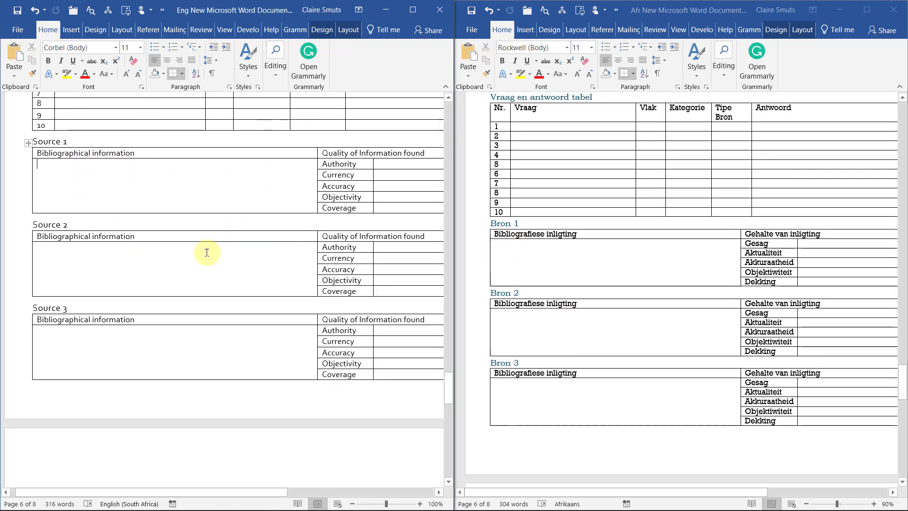
pyautogui.scroll(1, 202, 251)
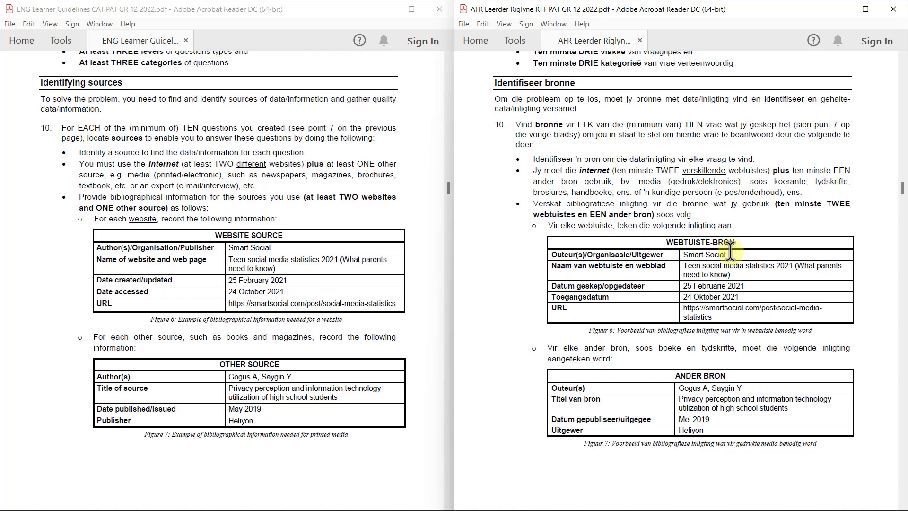
# Examine the bibliographical fields required for a website source in the English and Afrikaans learner guideline PDFs, including the date accessed
pyautogui.doubleClick(135, 248)
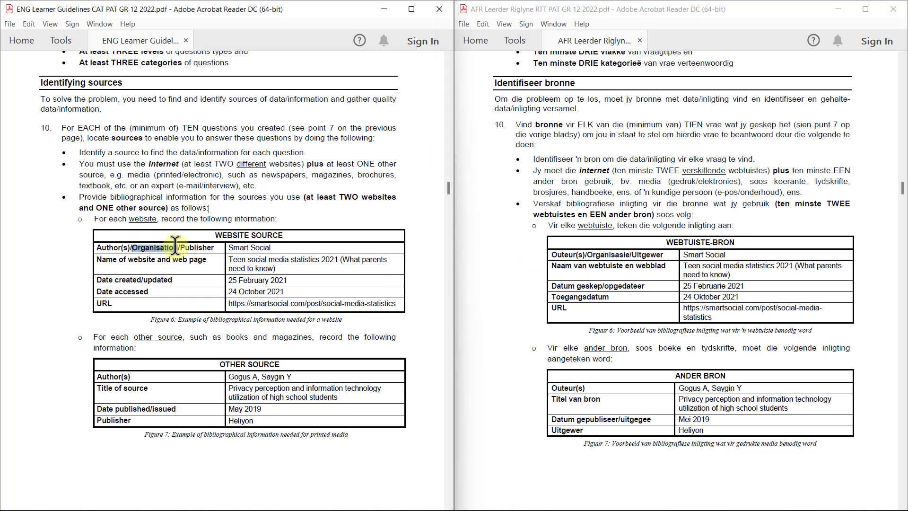
pyautogui.click(373, 247)
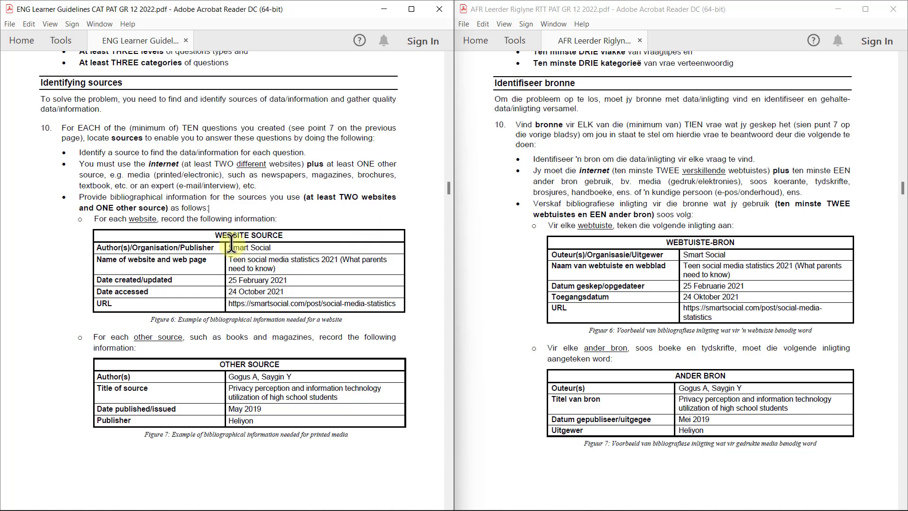
pyautogui.moveTo(96, 258); pyautogui.dragTo(207, 260)
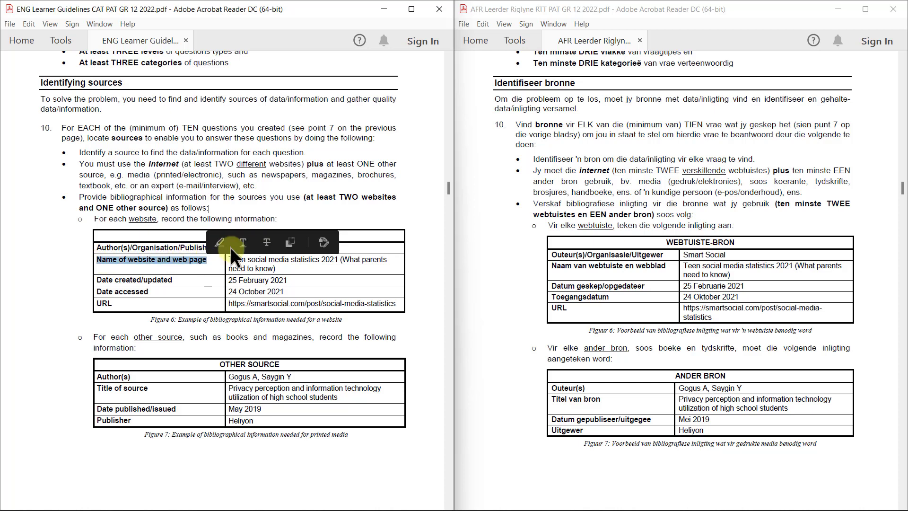
pyautogui.moveTo(321, 261); pyautogui.dragTo(229, 261)
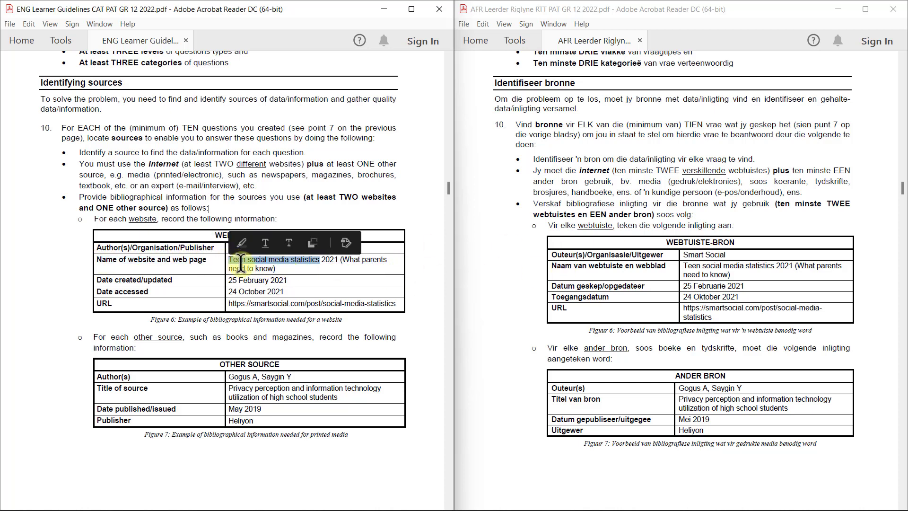
pyautogui.click(234, 263)
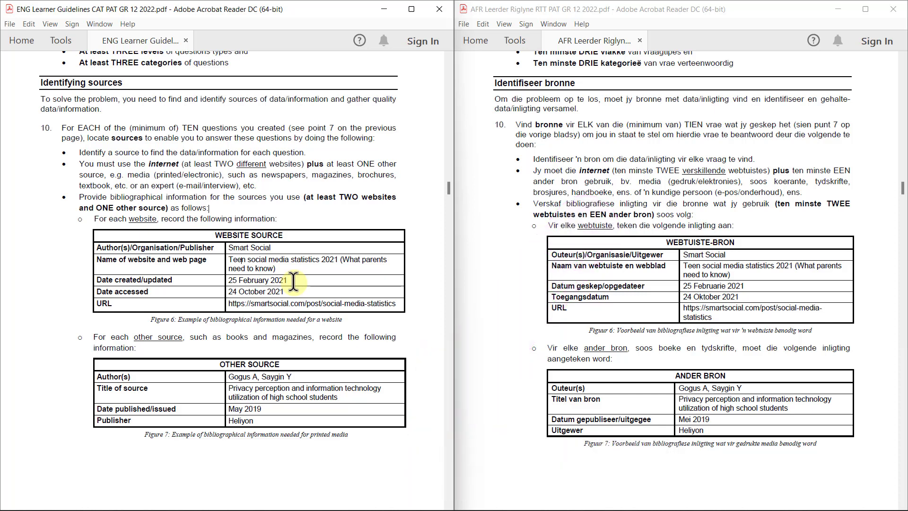
pyautogui.doubleClick(151, 292)
pyautogui.keyDown('shift'); pyautogui.click(97, 292); pyautogui.keyUp('shift')
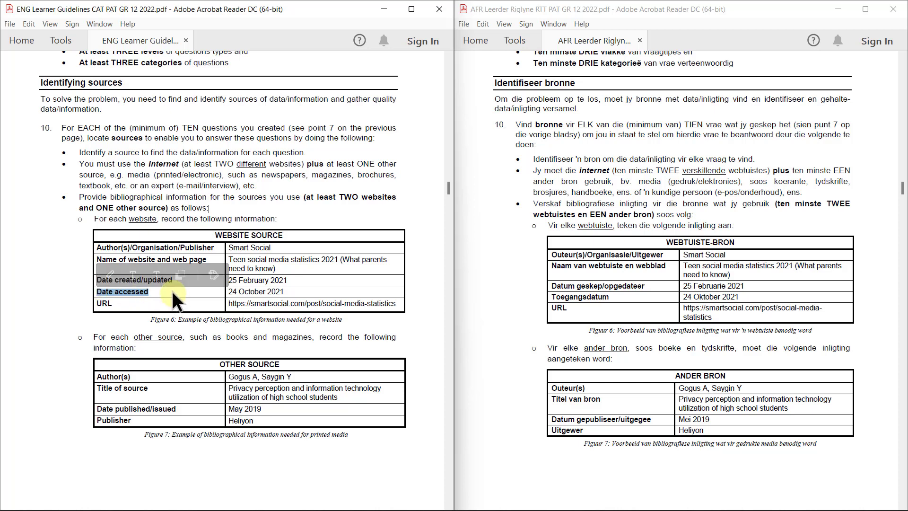
pyautogui.doubleClick(576, 297)
pyautogui.click(615, 299)
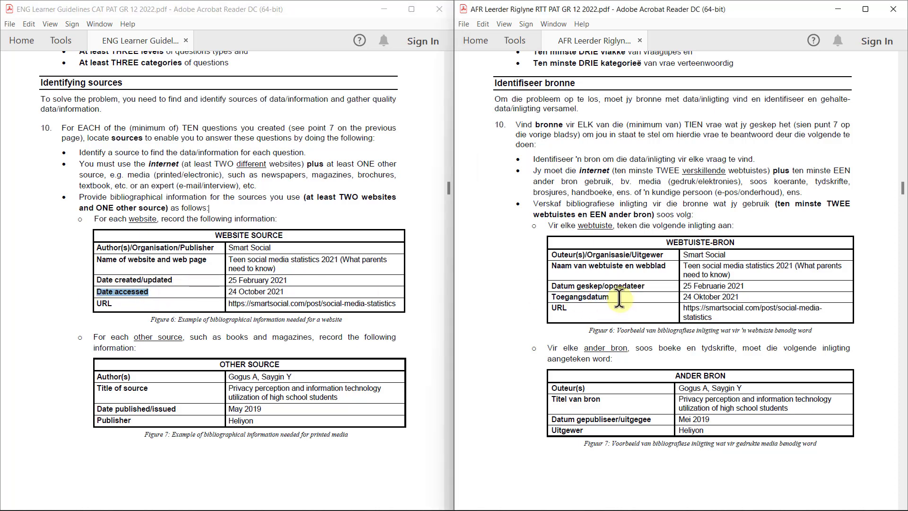
pyautogui.click(160, 292)
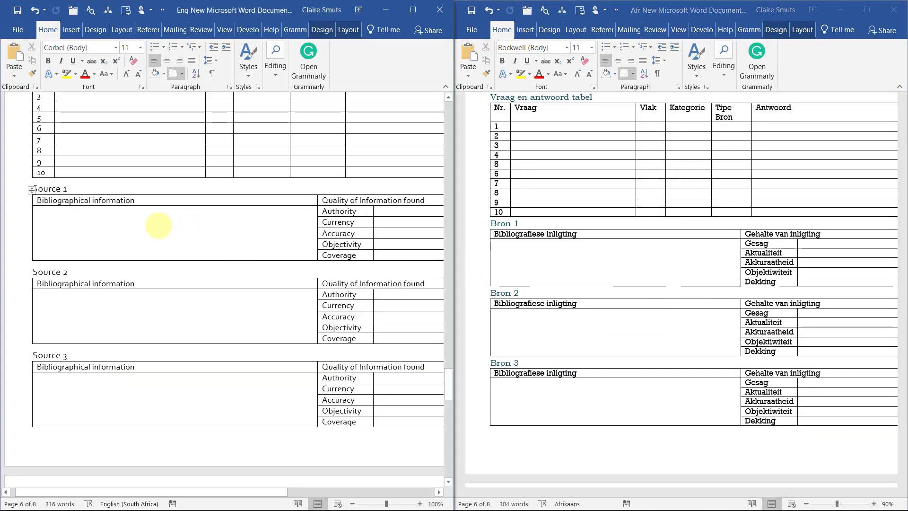
# Maximize the English Word document and set its bibliography style to Harvard - Anglia
pyautogui.click(413, 14)
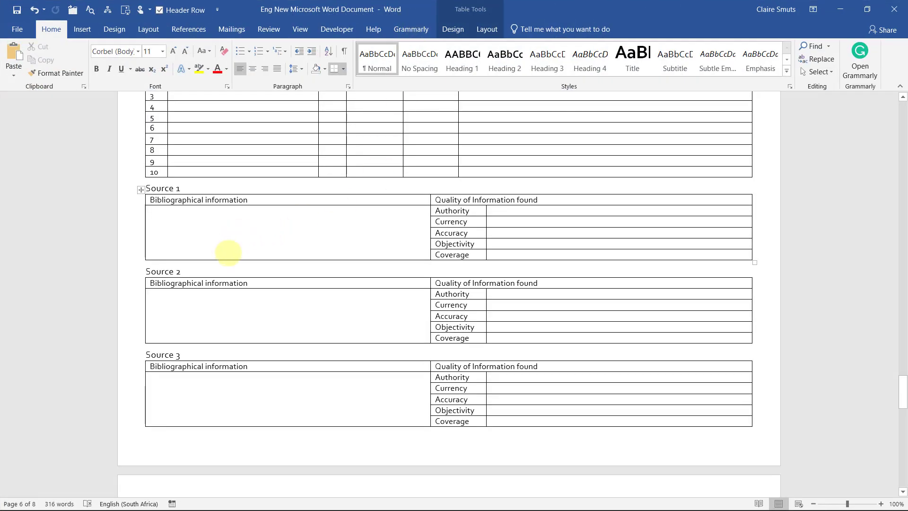
pyautogui.click(198, 32)
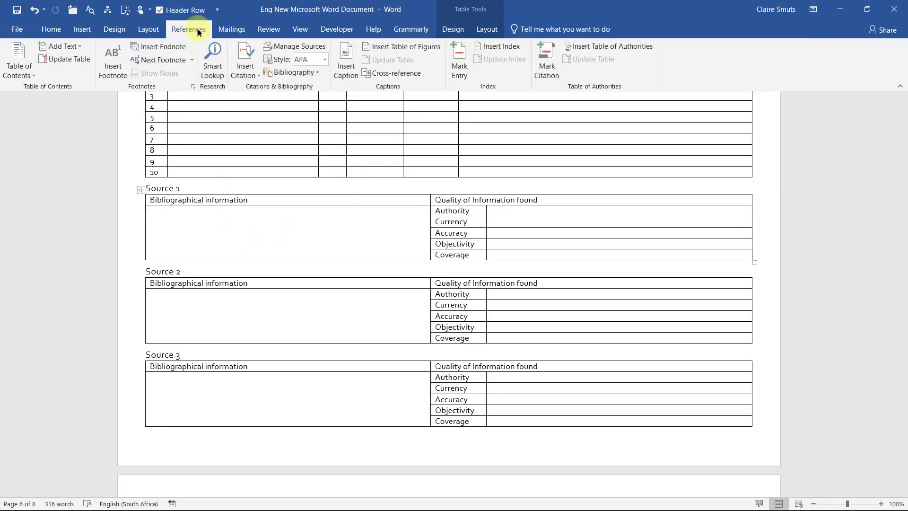
pyautogui.click(325, 62)
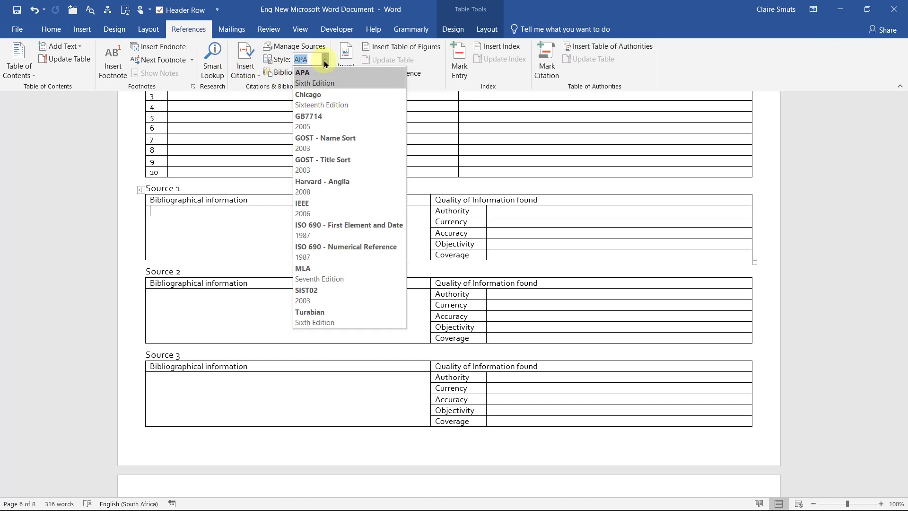
pyautogui.click(339, 188)
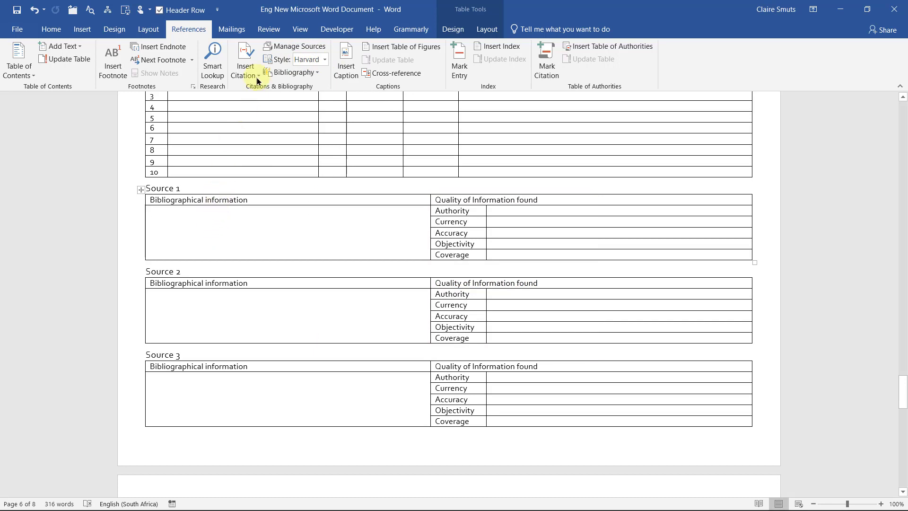
# Start a new source in the Source Manager, set its type to Web site and review the date fields offered
pyautogui.click(290, 48)
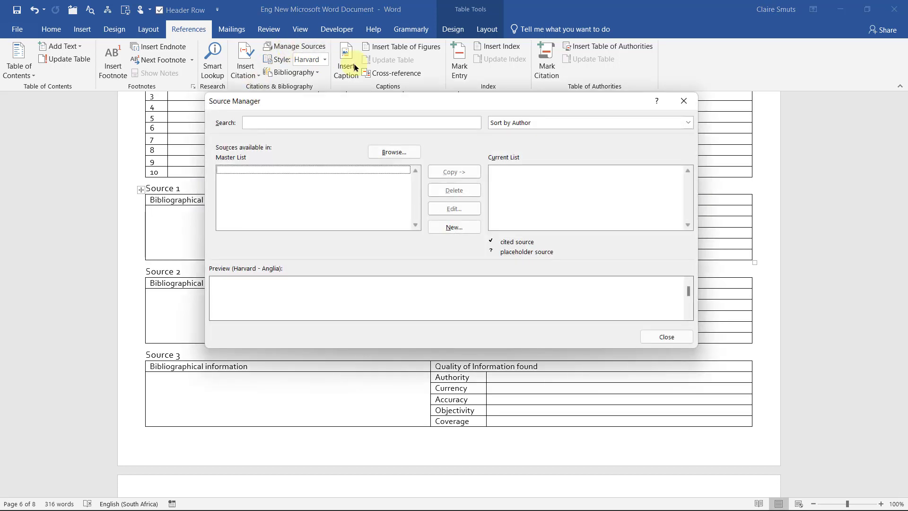
pyautogui.click(465, 227)
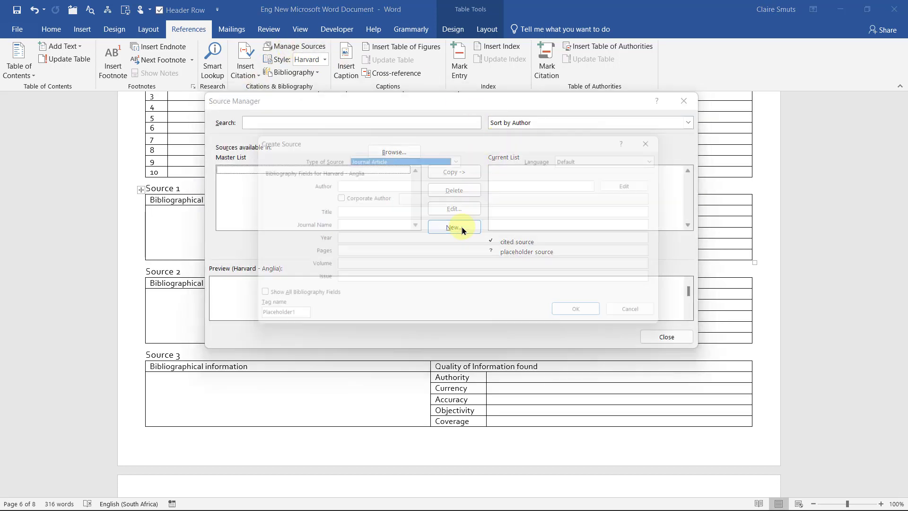
pyautogui.click(460, 157)
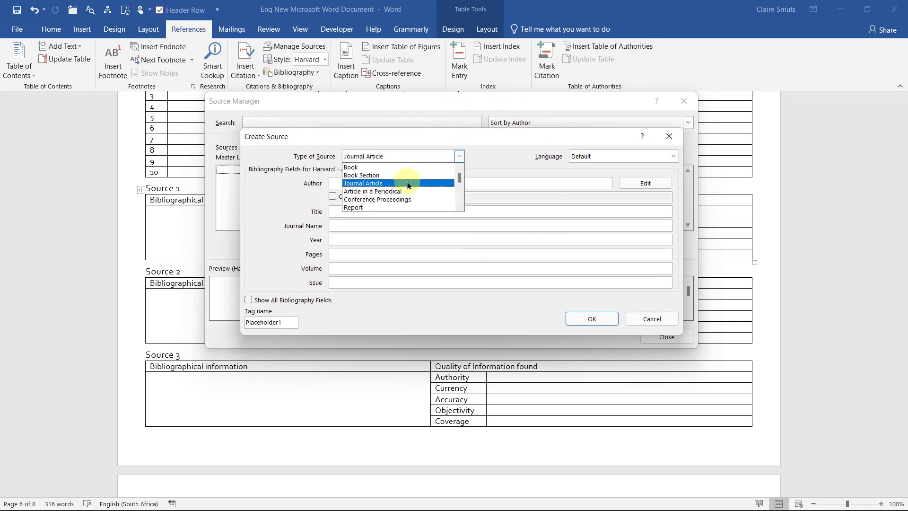
pyautogui.scroll(-2, 410, 186)
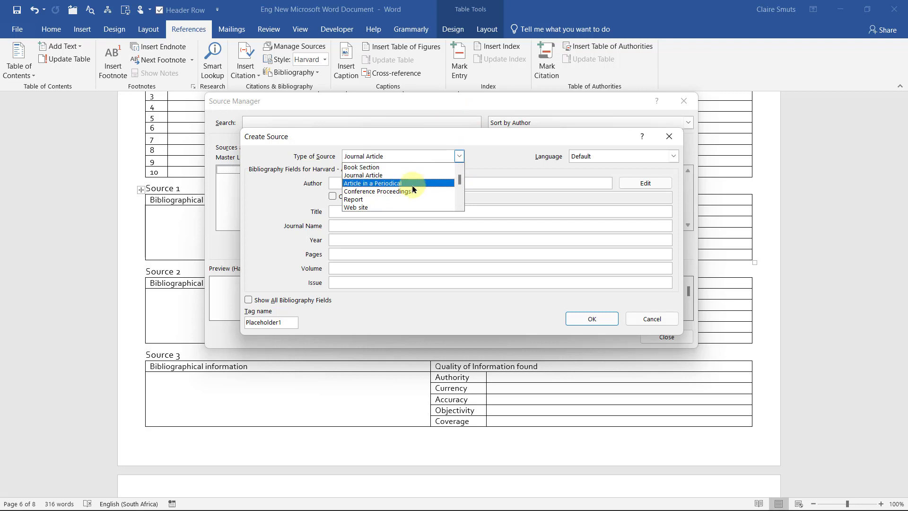
pyautogui.click(413, 200)
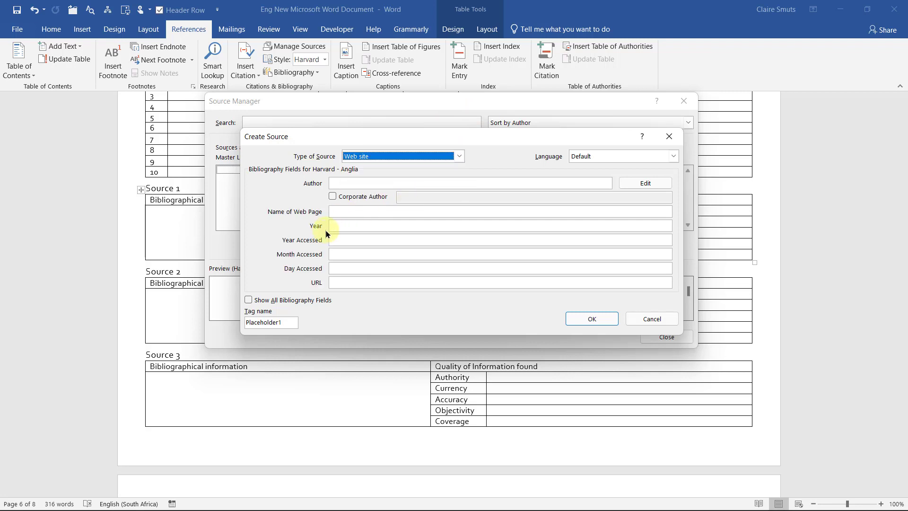
pyautogui.click(340, 227)
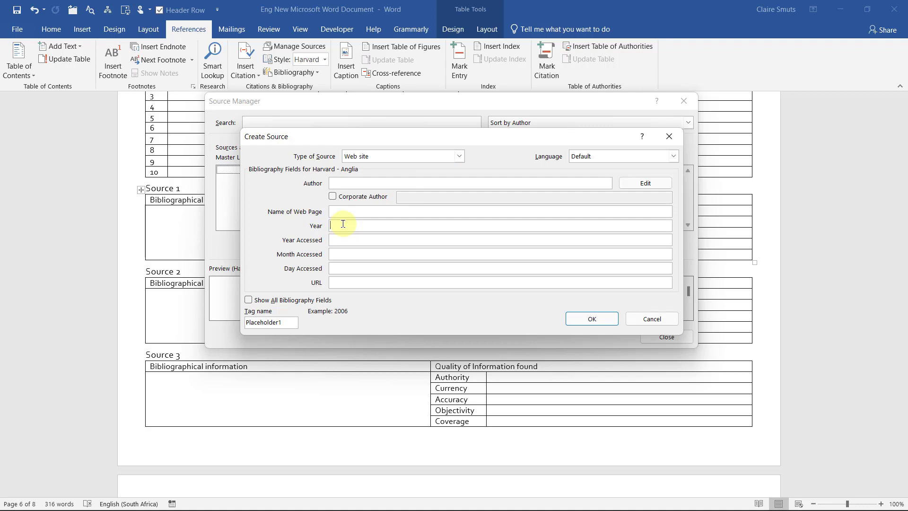
# Change the new source's type to Document From Web site and review its web page name and date fields
pyautogui.click(374, 156)
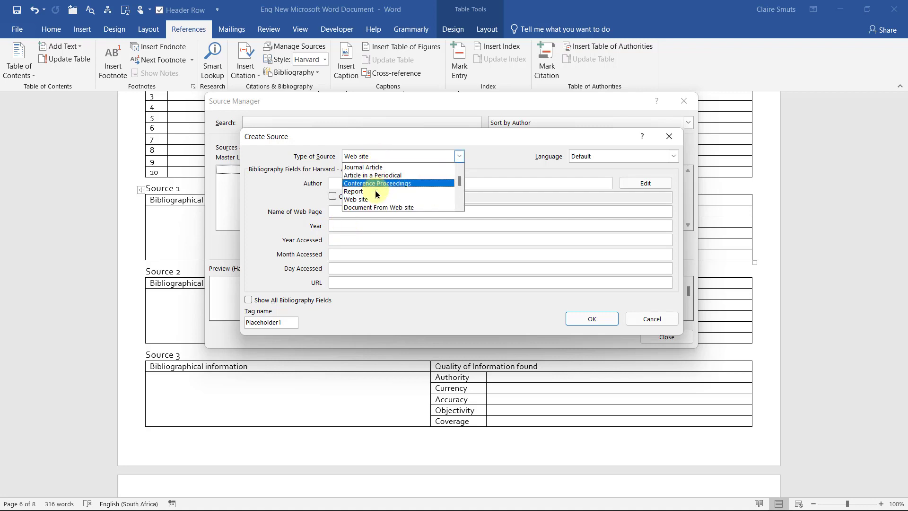
pyautogui.click(379, 209)
pyautogui.click(339, 228)
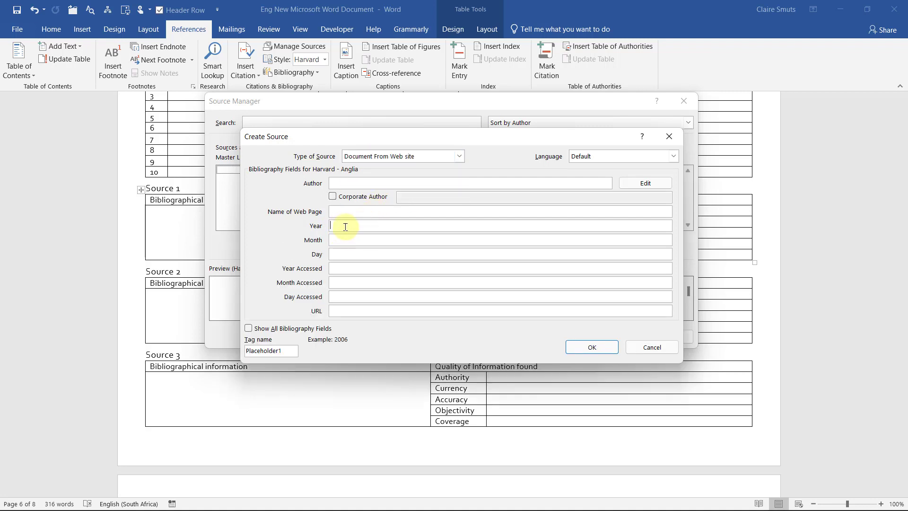
pyautogui.click(350, 240)
pyautogui.click(358, 212)
pyautogui.click(357, 224)
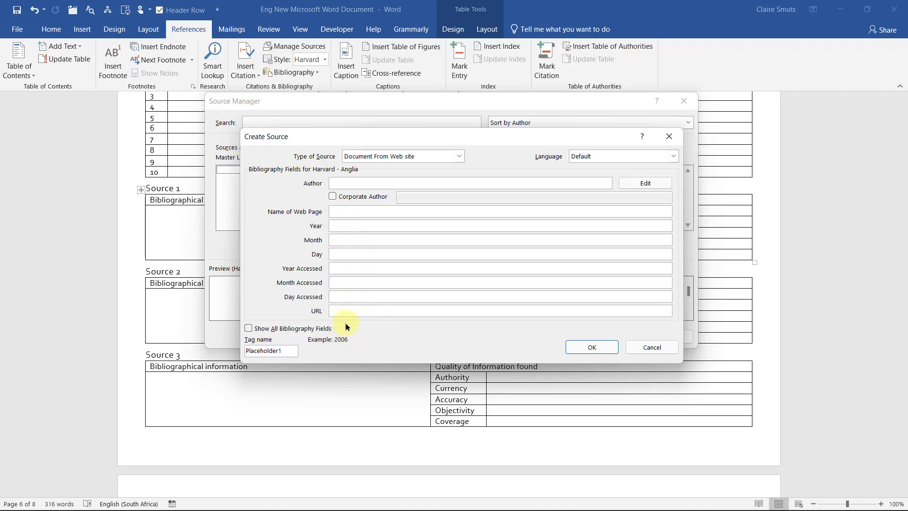
# Browse the other source types available for the new source without choosing a different one
pyautogui.click(431, 156)
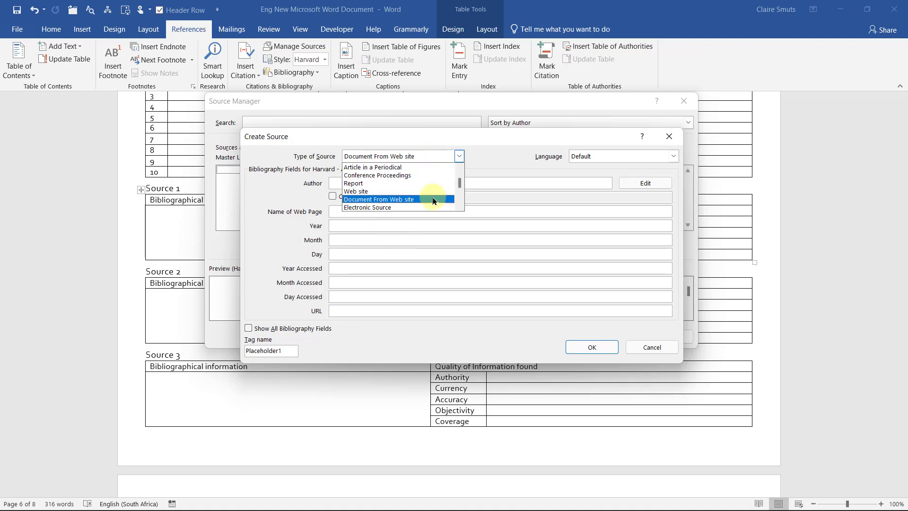
pyautogui.scroll(-1, 433, 200)
pyautogui.scroll(-3, 429, 193)
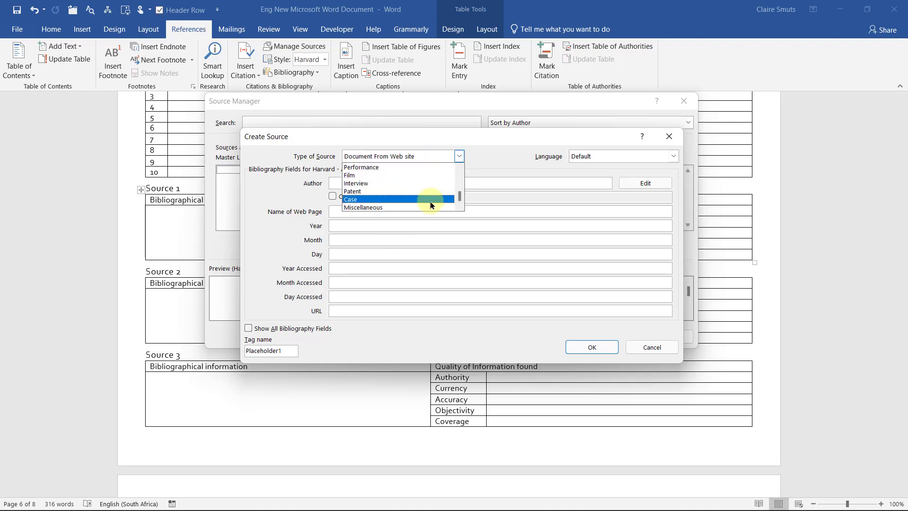
pyautogui.scroll(4, 431, 198)
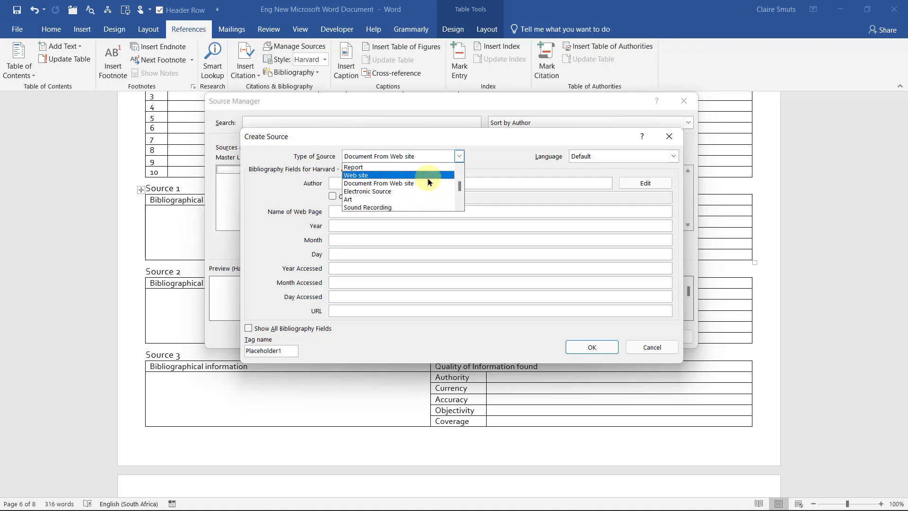
pyautogui.click(439, 138)
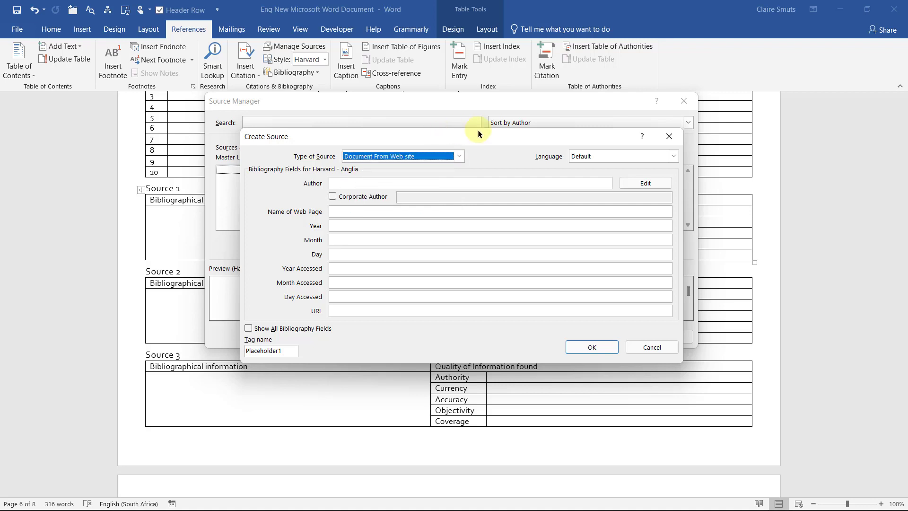
# Set the source type to Web site, cancel the new source and close the Source Manager
pyautogui.click(459, 157)
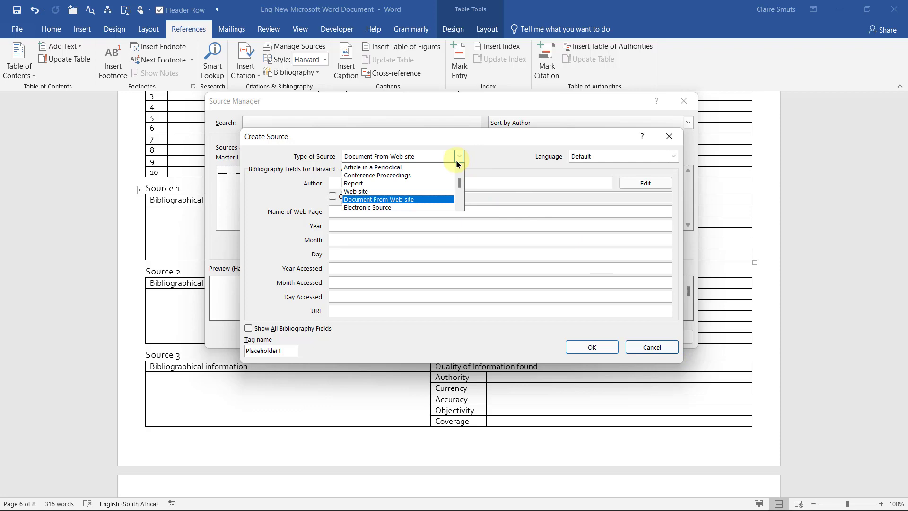
pyautogui.click(425, 192)
pyautogui.click(662, 318)
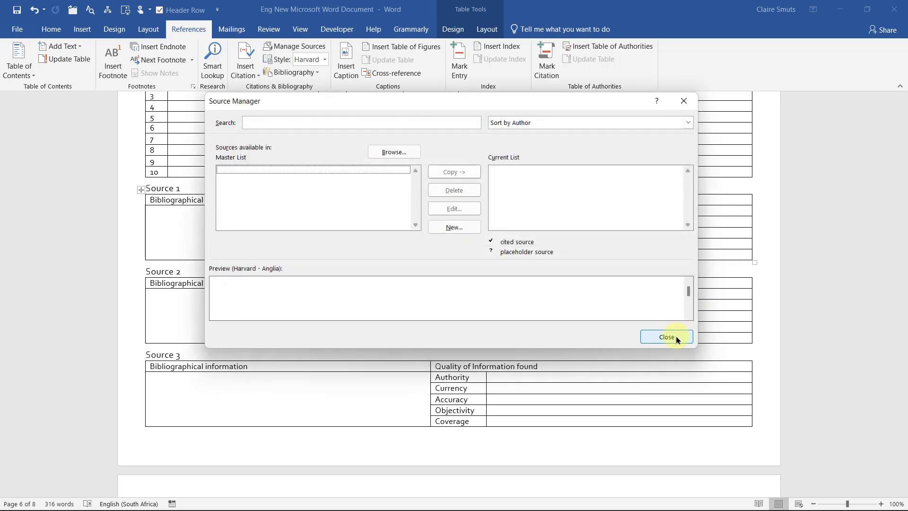
pyautogui.click(667, 337)
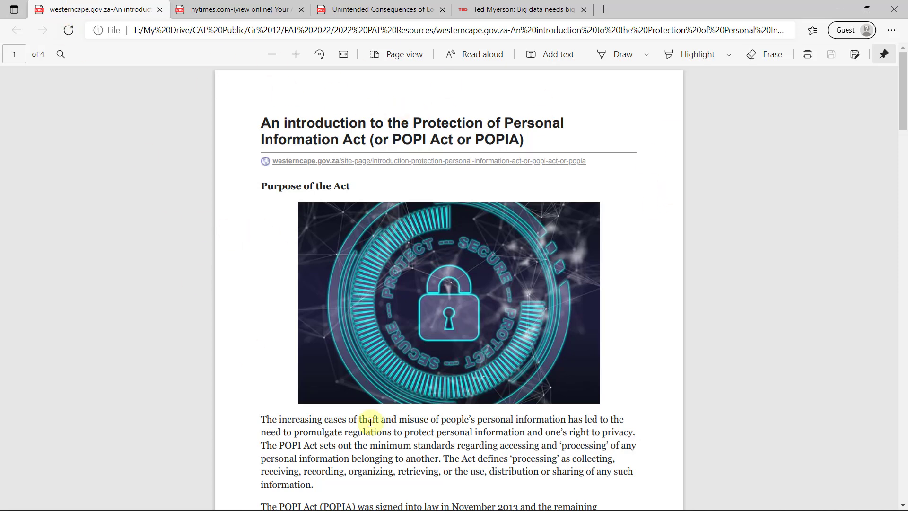
# Look over the opening page of the POPI Act article from westerncape.gov.za in the browser
pyautogui.scroll(-3, 718, 415)
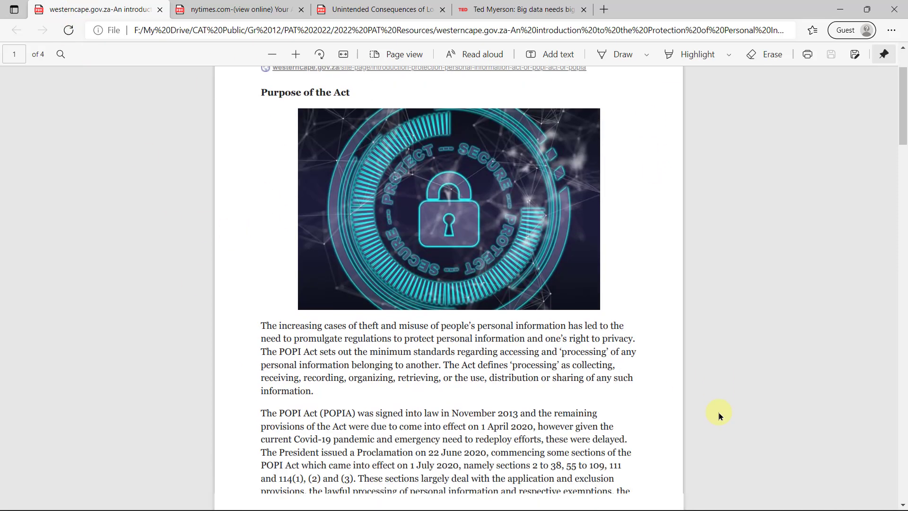
pyautogui.scroll(3, 718, 415)
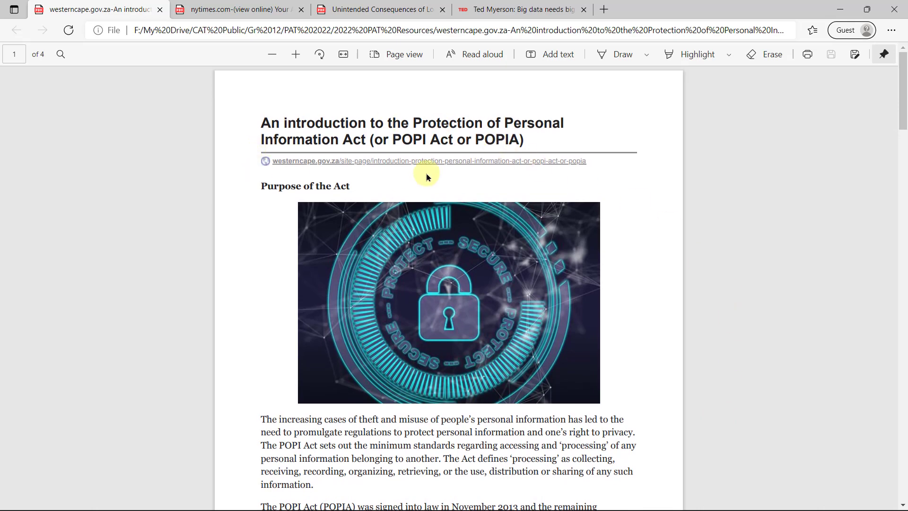
# Open the POPI Act article's original web page from the PDF's source link, look over its opening section and return to the PDF
pyautogui.click(558, 162)
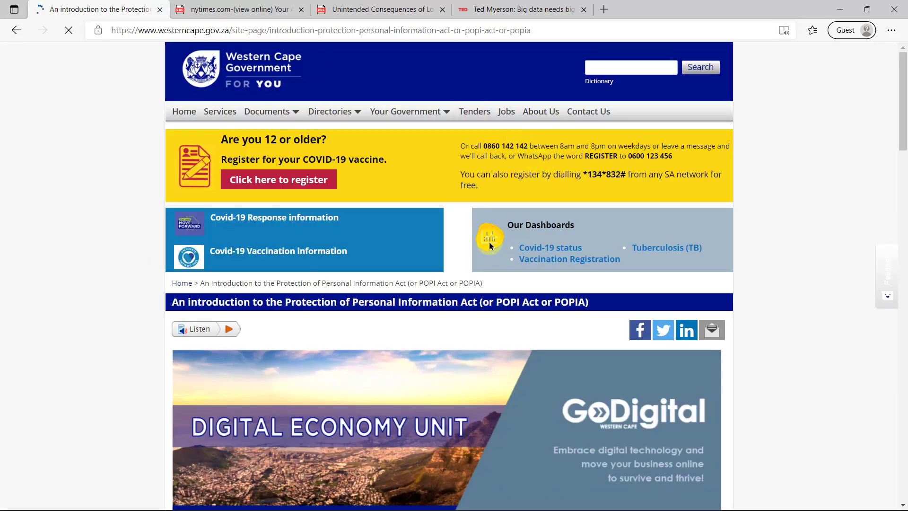
pyautogui.scroll(-3, 596, 245)
pyautogui.scroll(-7, 723, 259)
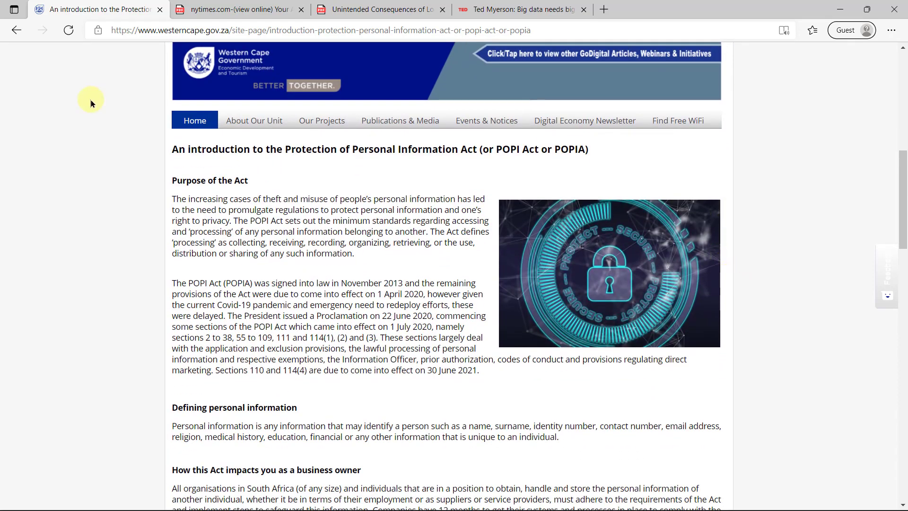
pyautogui.hotkey('alt', 'Left')
# Search the web for the PDF's opening sentence, "The increasing cases of theft and misuse...", and open the matching westerncape.gov.za result
pyautogui.scroll(-4, 284, 226)
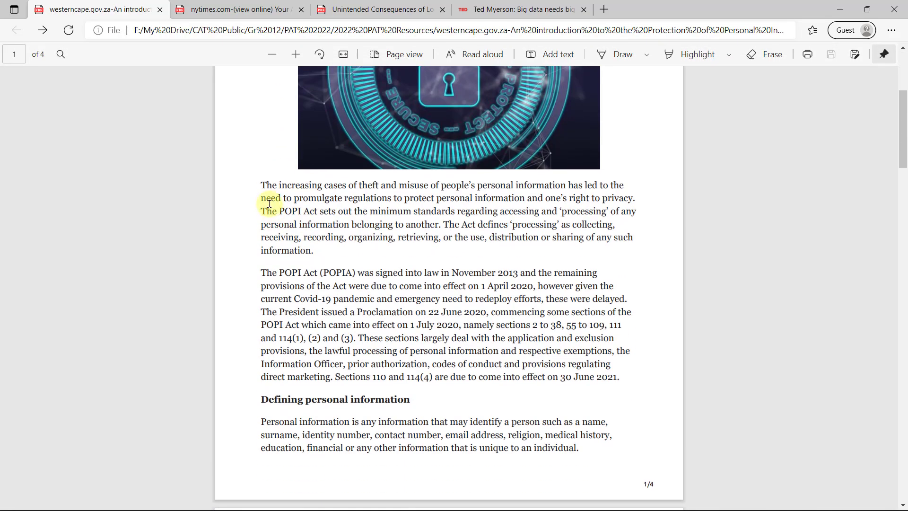
pyautogui.moveTo(260, 184); pyautogui.dragTo(645, 199)
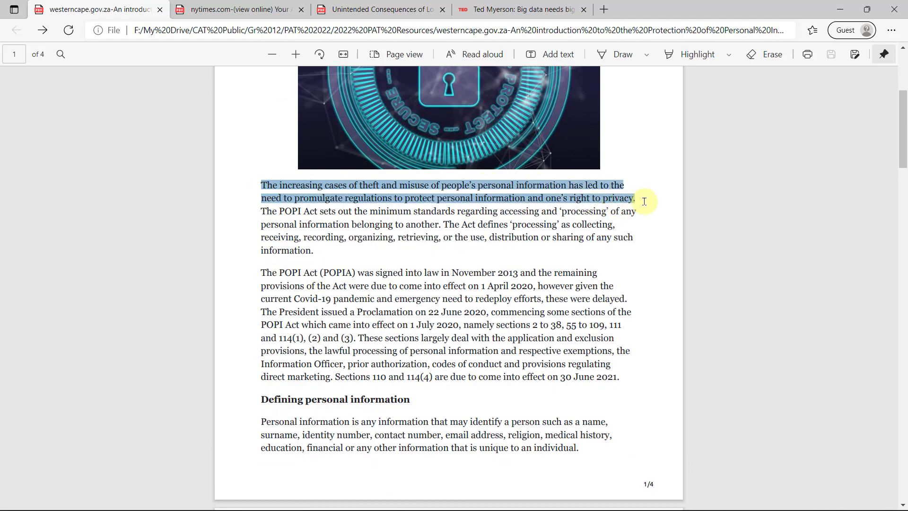
pyautogui.rightClick(570, 199)
pyautogui.click(611, 268)
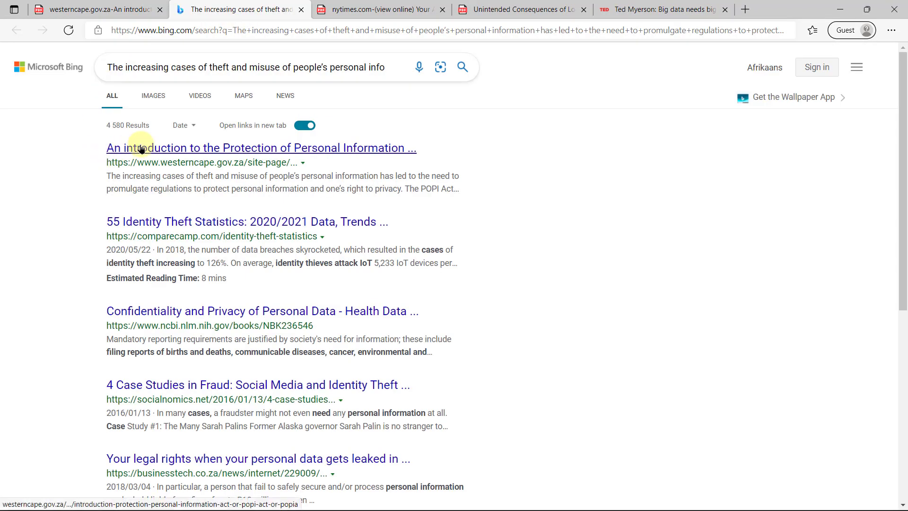
pyautogui.click(141, 149)
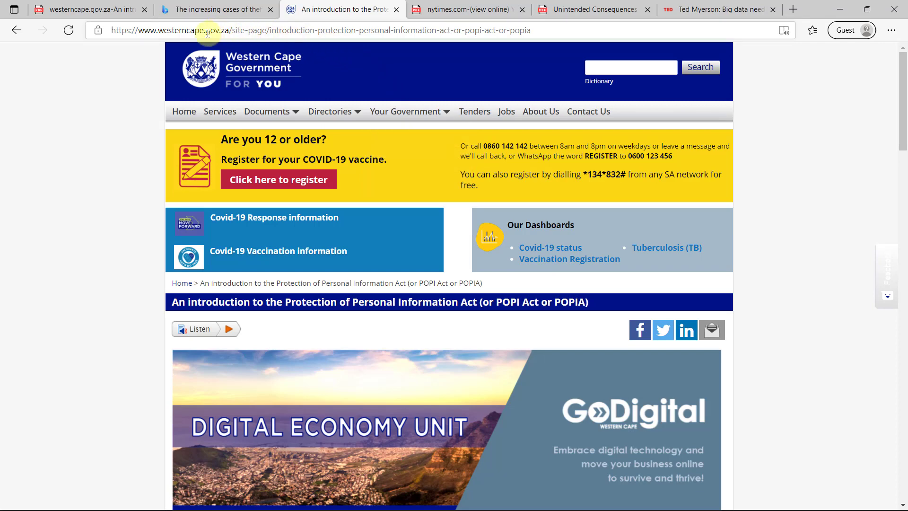
# Examine the web page for its publishing organisation and highlight the article title in the page heading
pyautogui.moveTo(306, 107)
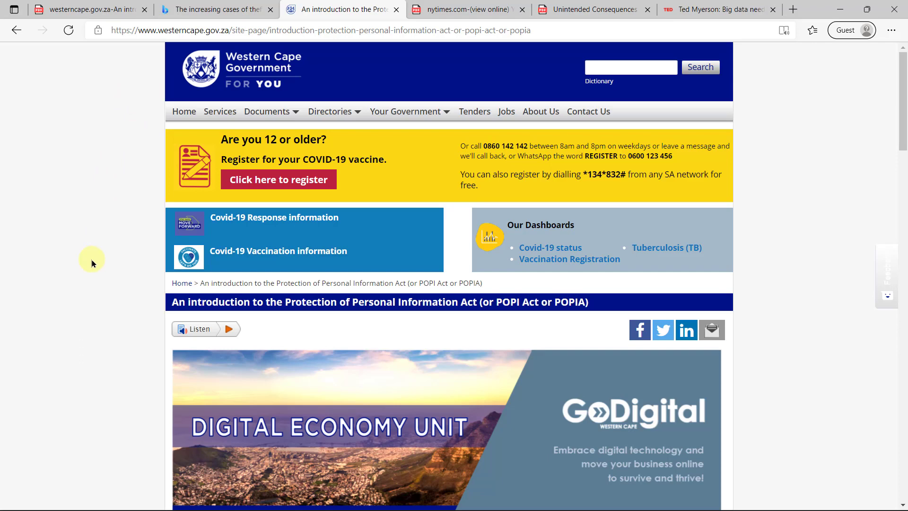
pyautogui.moveTo(158, 288); pyautogui.dragTo(597, 297)
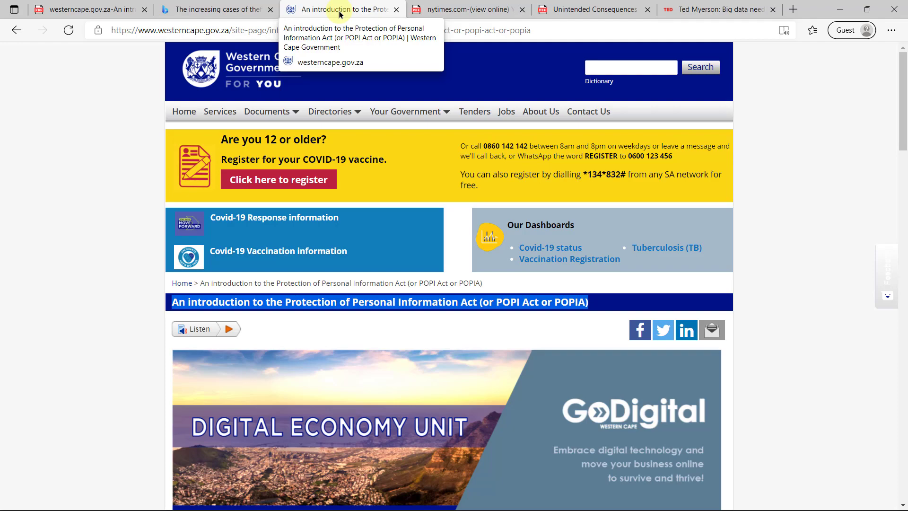
pyautogui.scroll(-5, 781, 442)
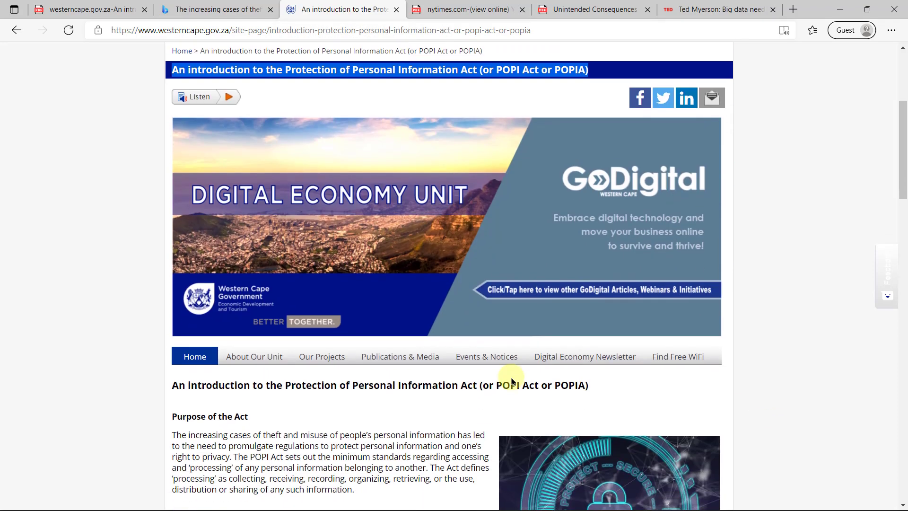
pyautogui.click(184, 69)
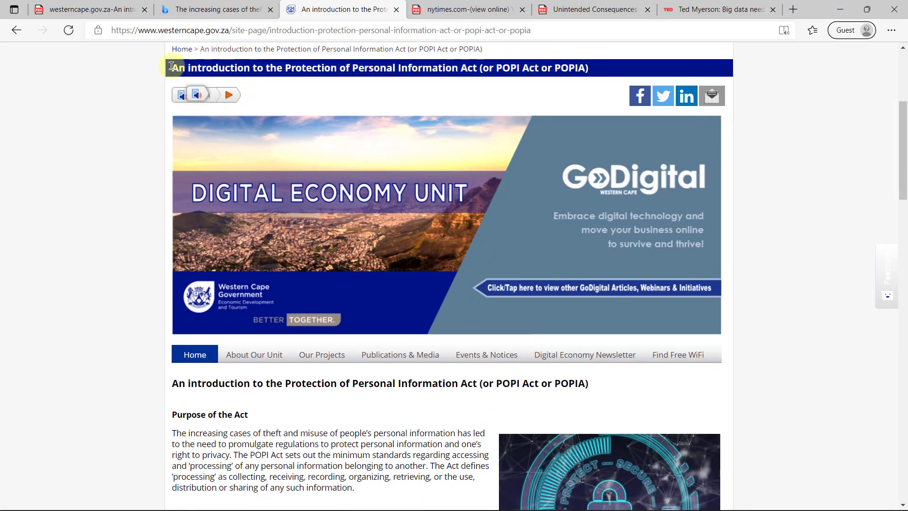
pyautogui.moveTo(185, 70); pyautogui.dragTo(600, 68)
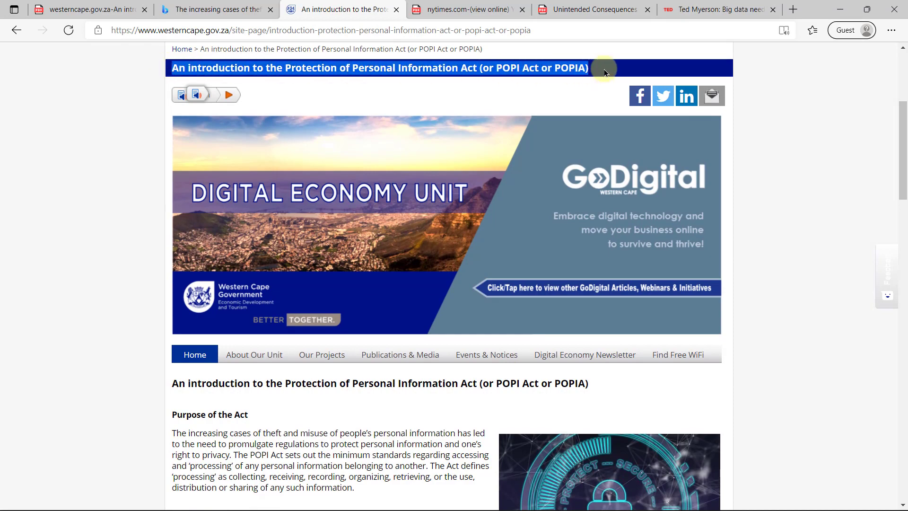
pyautogui.click(834, 384)
# Look through the article for its publication date and highlight the last-updated date at the end of the page
pyautogui.scroll(-5, 826, 382)
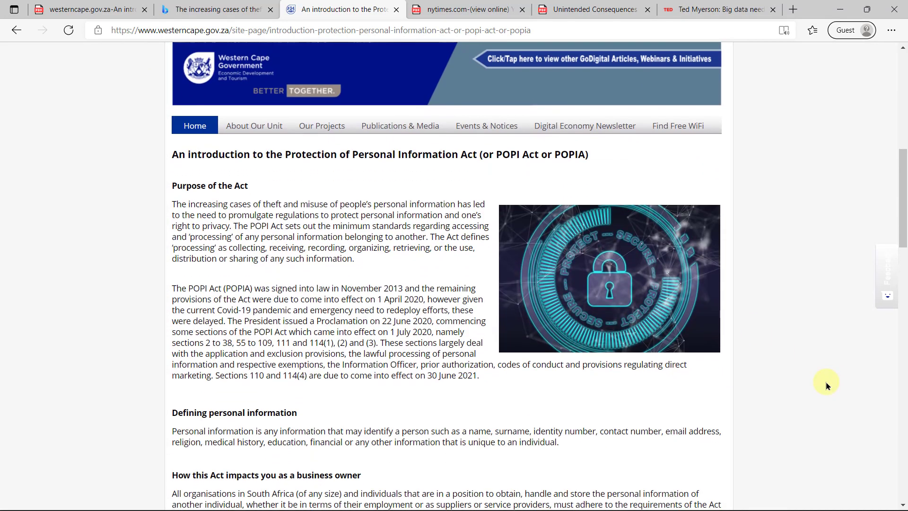
pyautogui.scroll(-10, 385, 241)
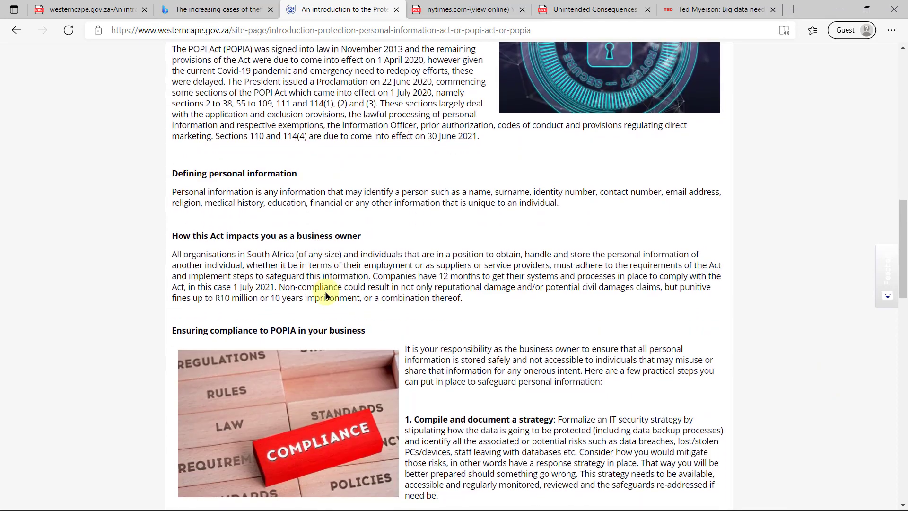
pyautogui.scroll(-18, 383, 289)
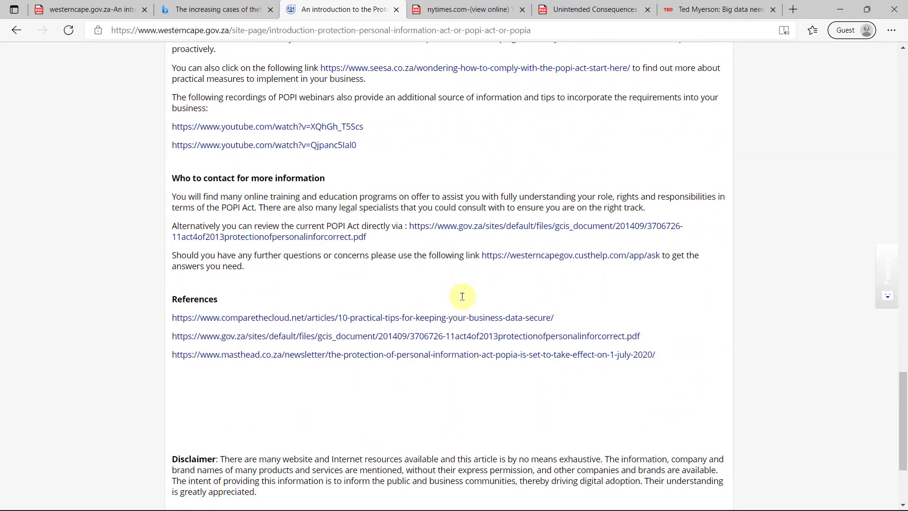
pyautogui.scroll(-3, 465, 246)
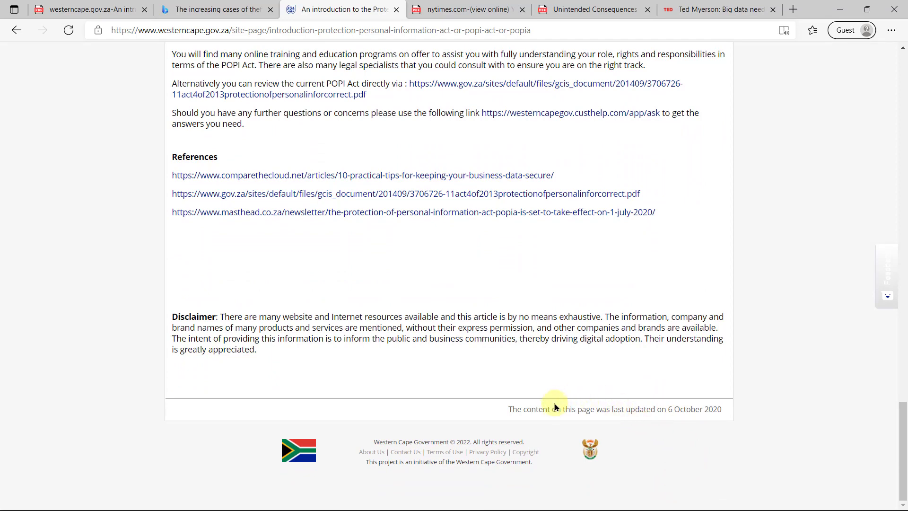
pyautogui.moveTo(556, 409); pyautogui.dragTo(723, 407)
pyautogui.click(668, 406)
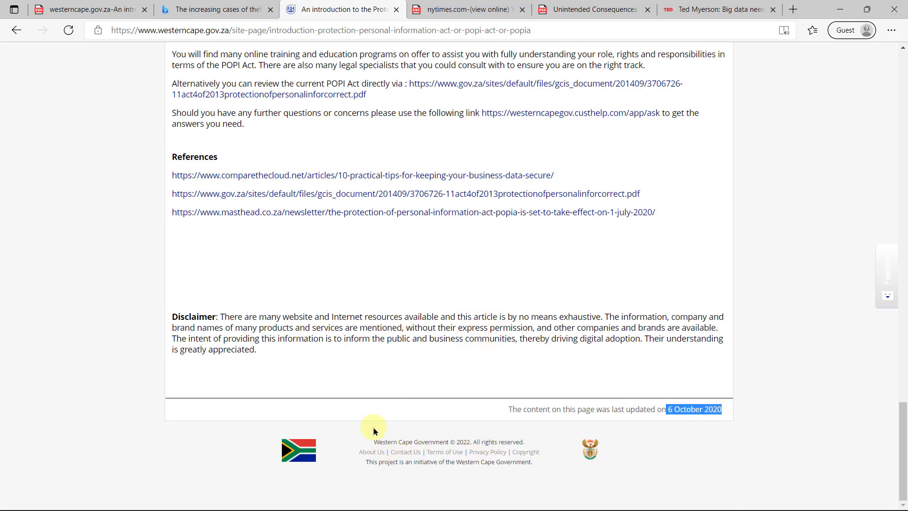
pyautogui.scroll(20, 451, 234)
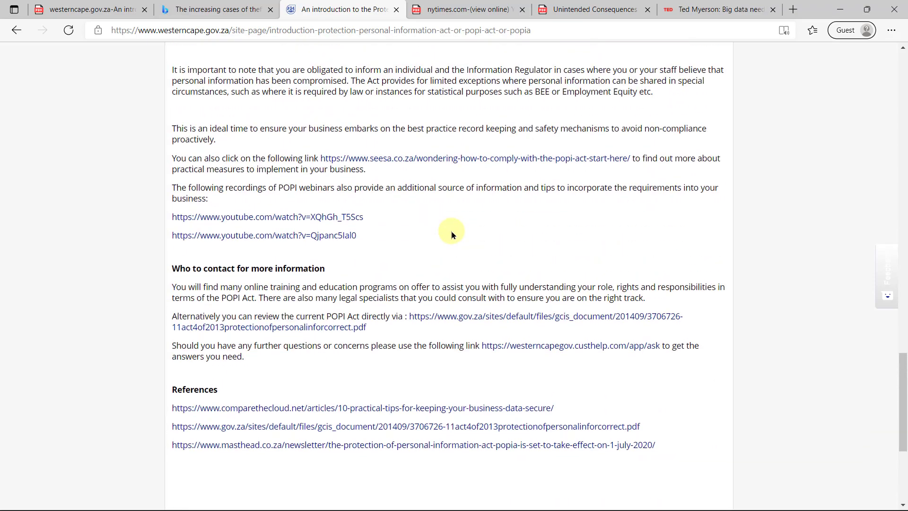
pyautogui.scroll(3, 454, 231)
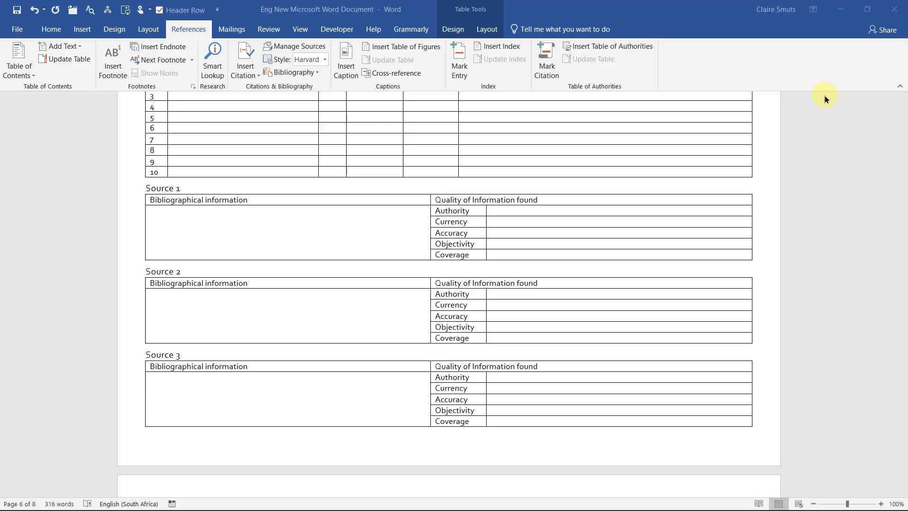
# In Word, start a new source in the Source Manager and set its type to Document From Web site
pyautogui.click(322, 46)
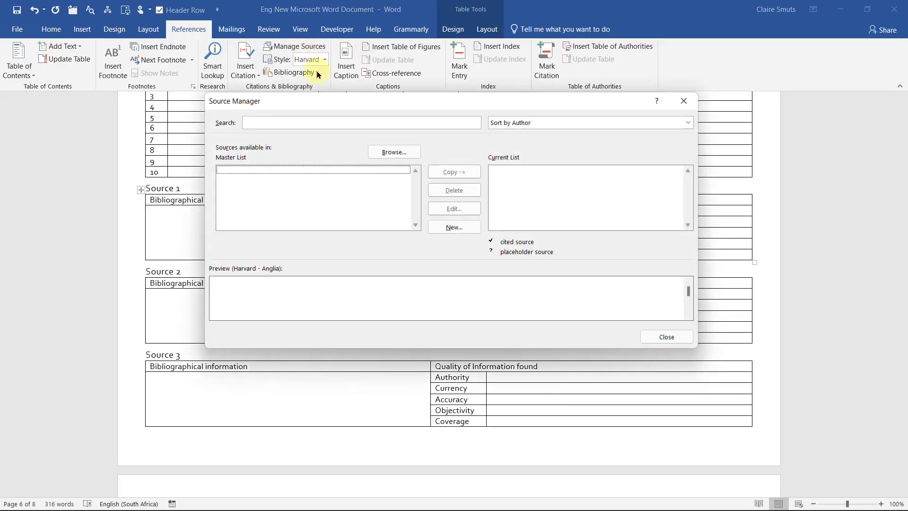
pyautogui.click(473, 232)
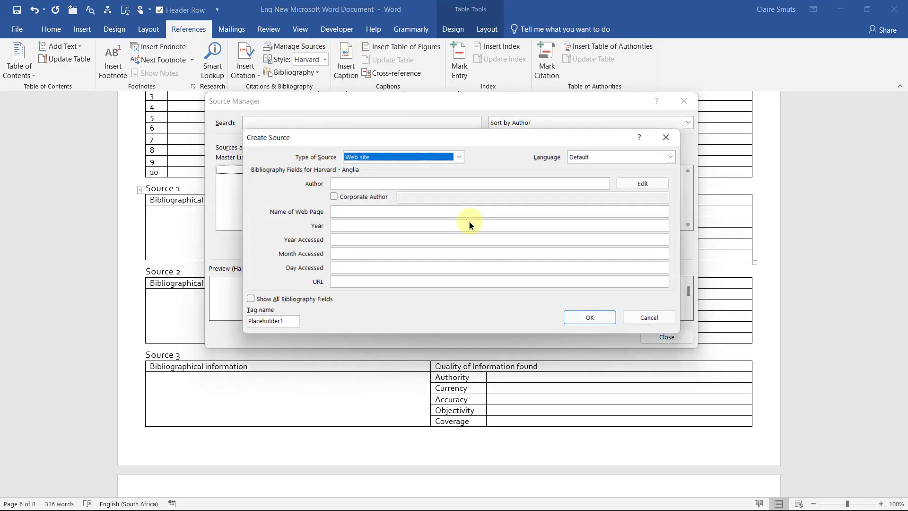
pyautogui.click(430, 156)
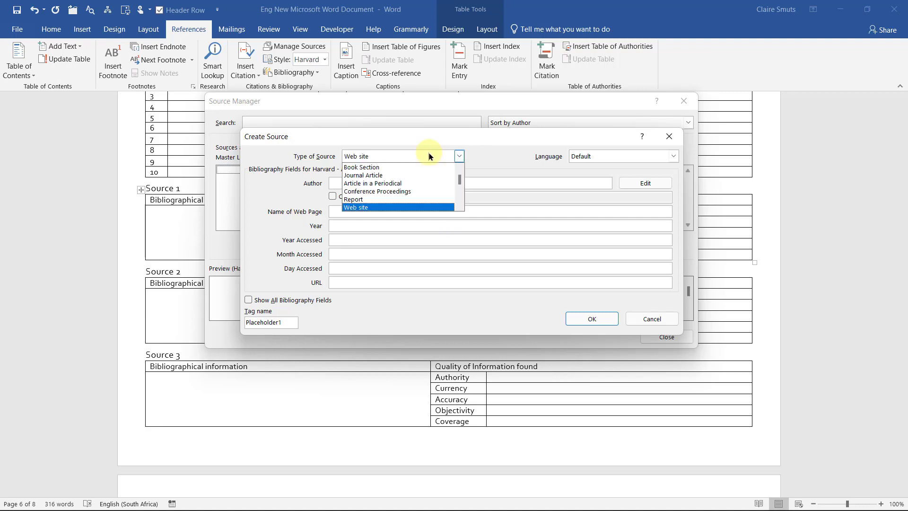
pyautogui.scroll(-1, 402, 193)
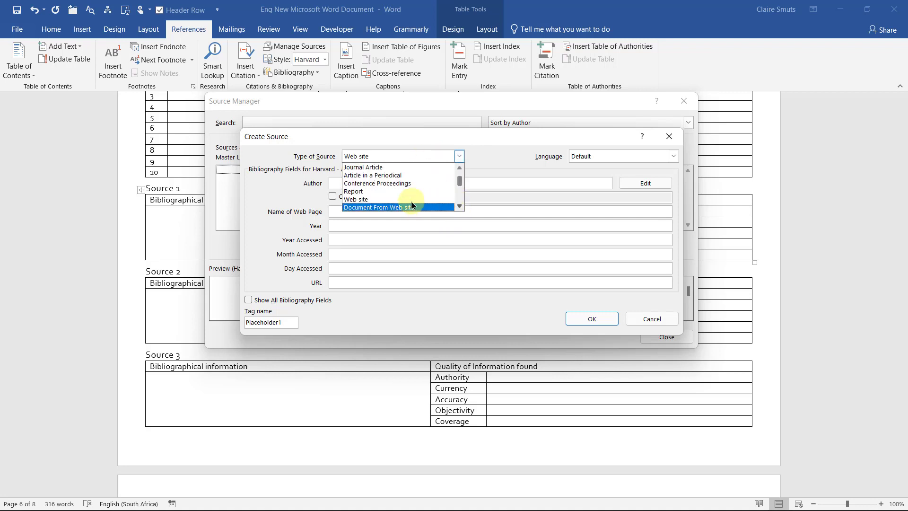
pyautogui.click(407, 206)
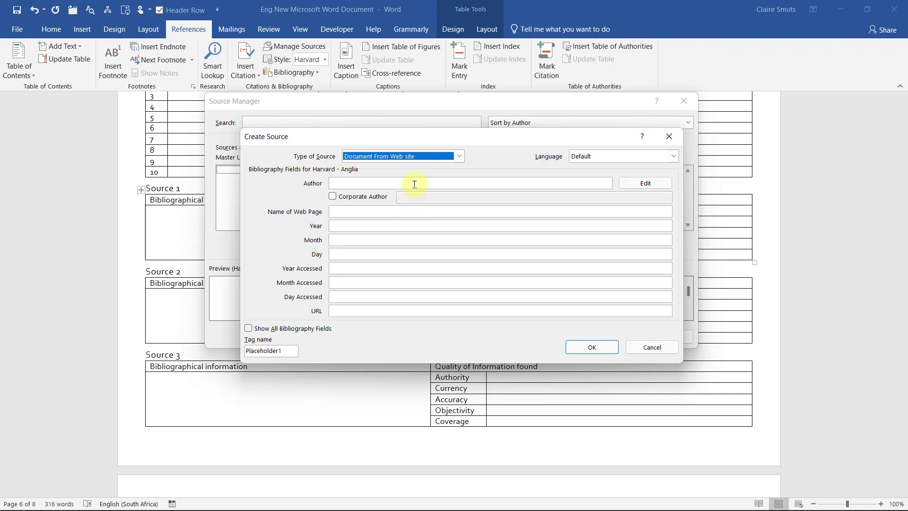
# Enable Corporate Author for the new source and enter Western Cape Government as the author
pyautogui.click(414, 183)
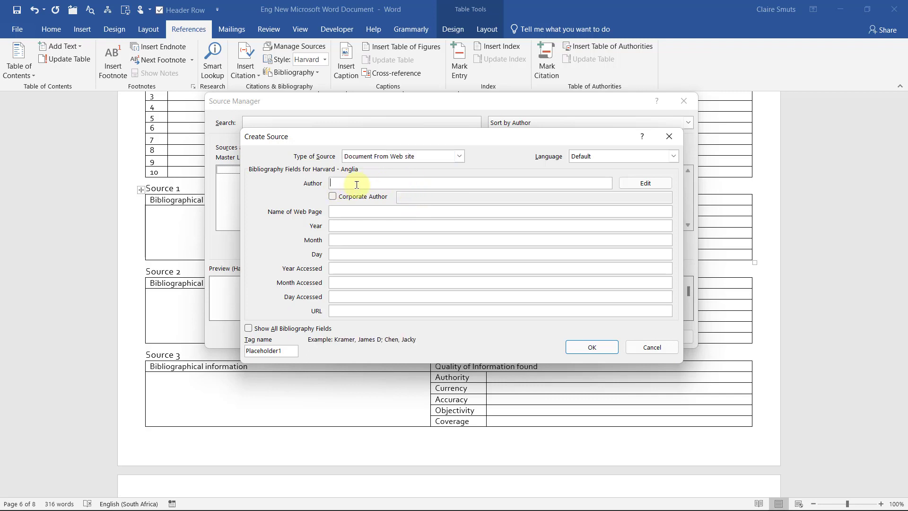
pyautogui.click(333, 196)
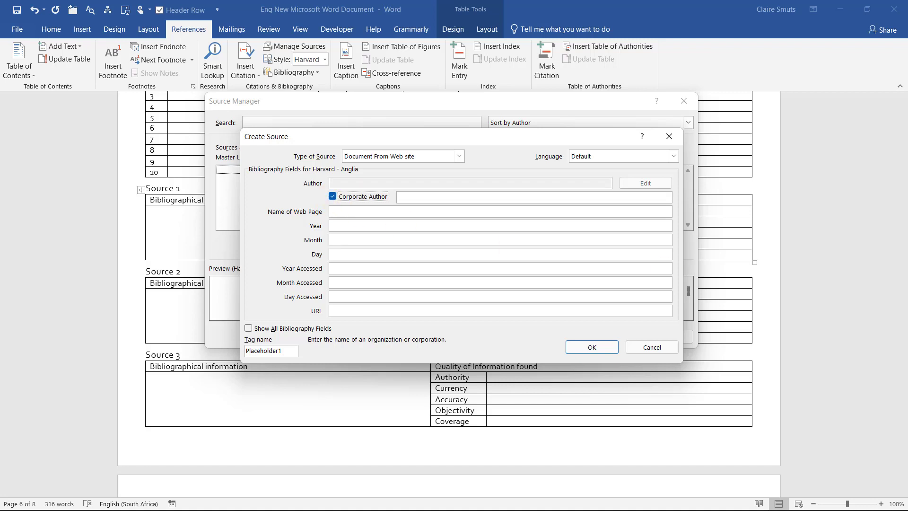
pyautogui.press('Tab')
pyautogui.write('Western Cape Government')
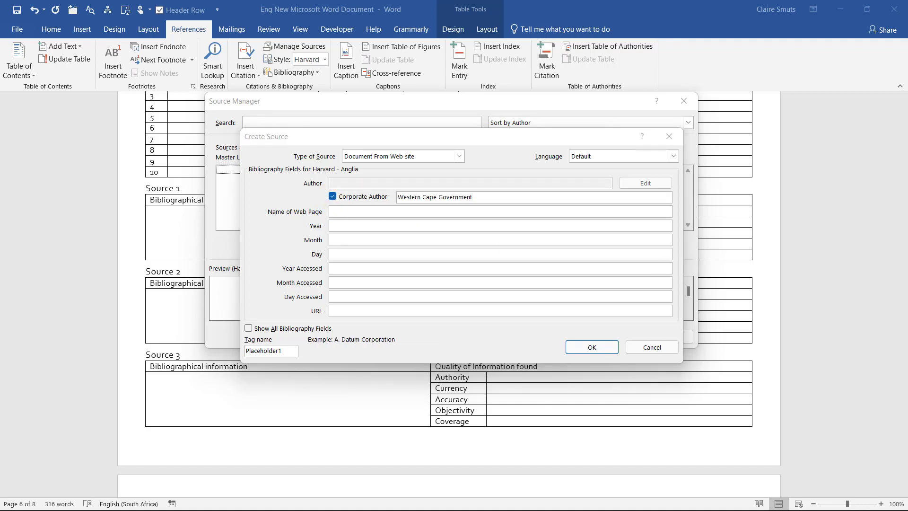
# Copy the two-line article title from the westerncape.gov.za PDF in the browser and paste it as the source's Name of Web Page in Word
pyautogui.hotkey('alt', 'Tab')
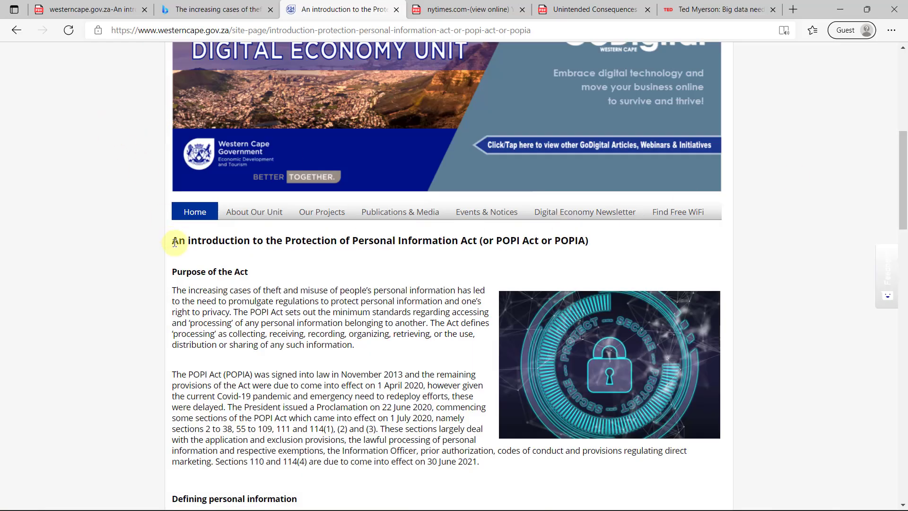
pyautogui.click(80, 6)
pyautogui.scroll(5, 255, 115)
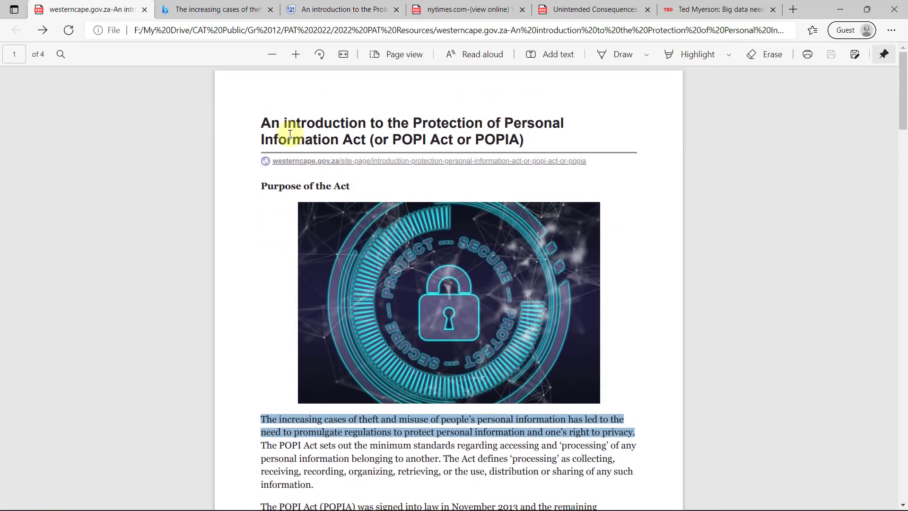
pyautogui.moveTo(255, 115); pyautogui.dragTo(523, 138)
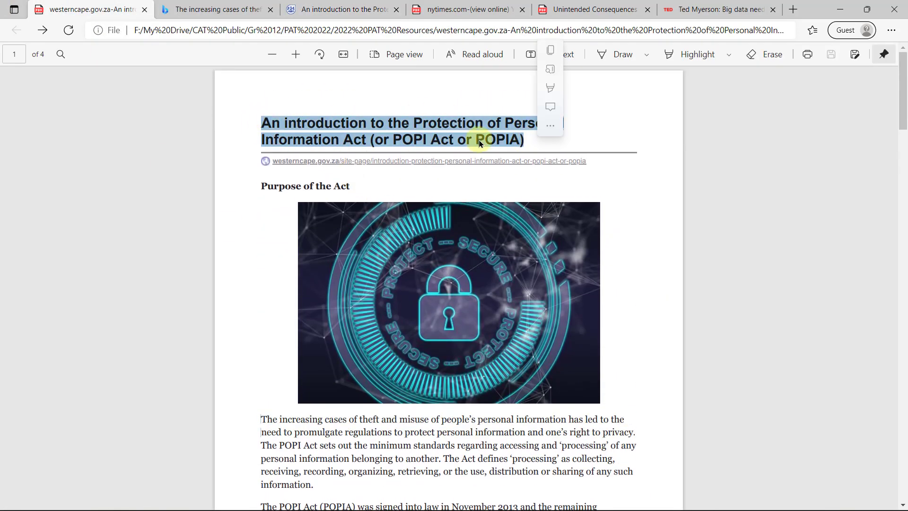
pyautogui.rightClick(477, 140)
pyautogui.click(514, 191)
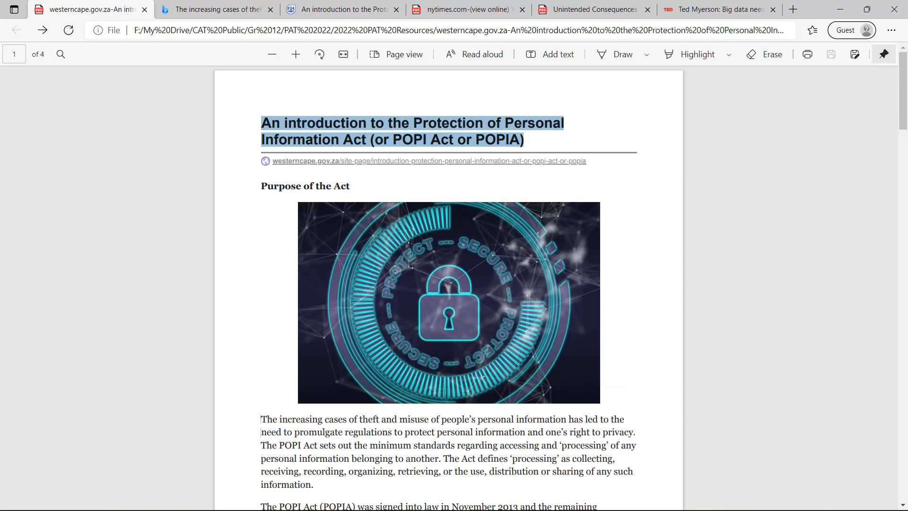
pyautogui.hotkey('alt', 'Tab')
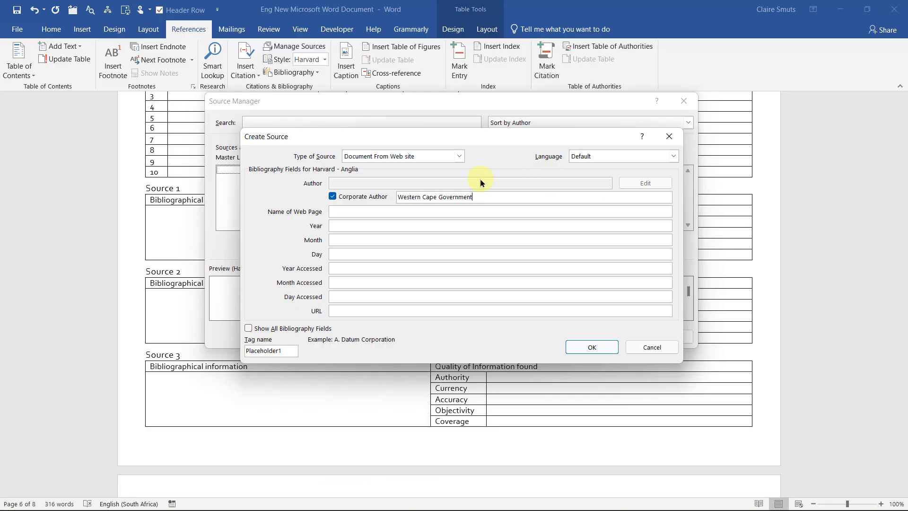
pyautogui.click(364, 212)
pyautogui.rightClick(371, 216)
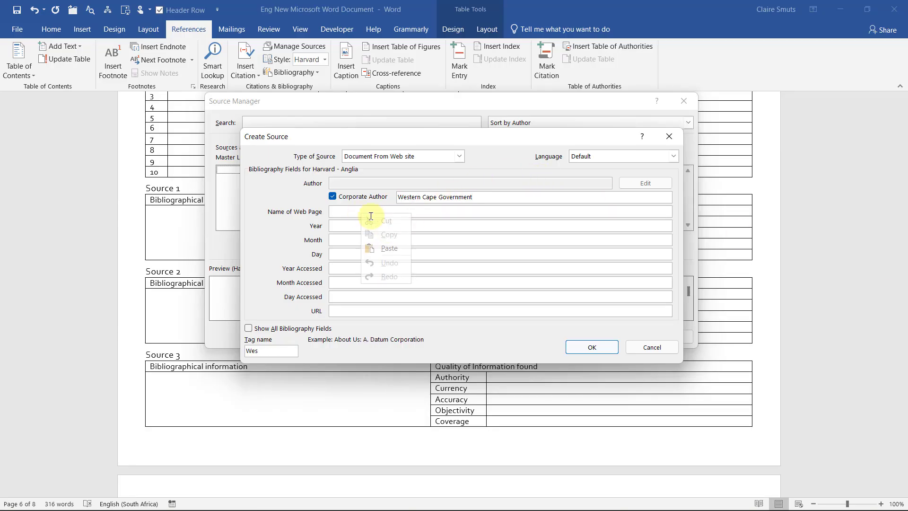
pyautogui.click(388, 248)
pyautogui.click(399, 226)
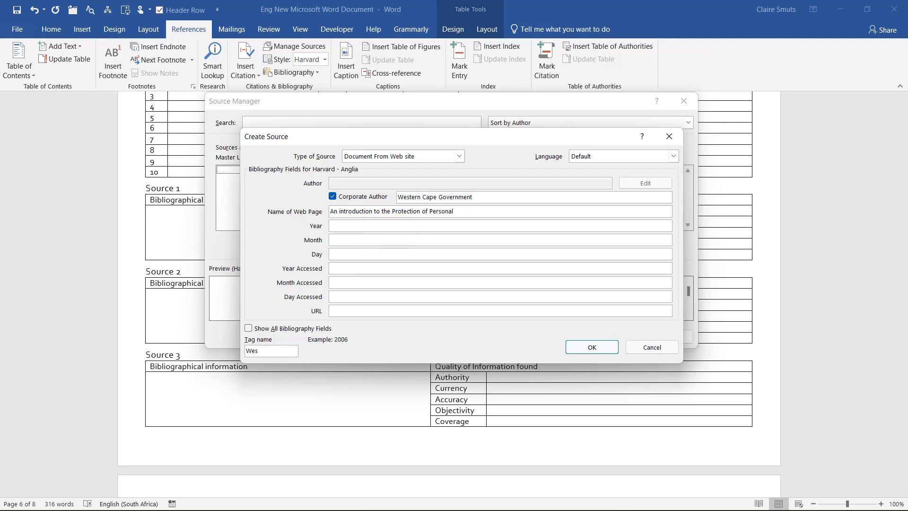
# Copy the title's second line, "Information Act (or POPI Act or POPIA)", from the PDF in the browser and append it to Name of Web Page in Word
pyautogui.click(471, 208)
pyautogui.hotkey('alt', 'Tab')
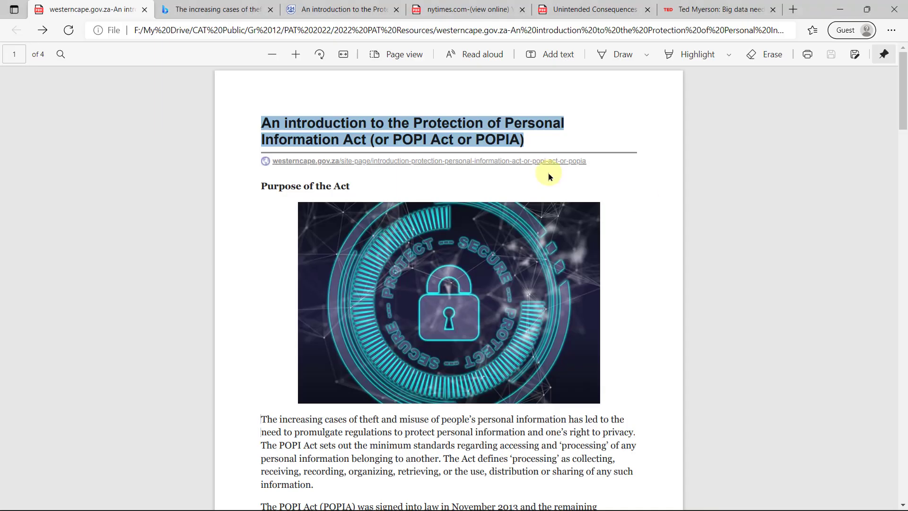
pyautogui.moveTo(261, 140); pyautogui.dragTo(523, 142)
pyautogui.hotkey('ctrl', 'c')
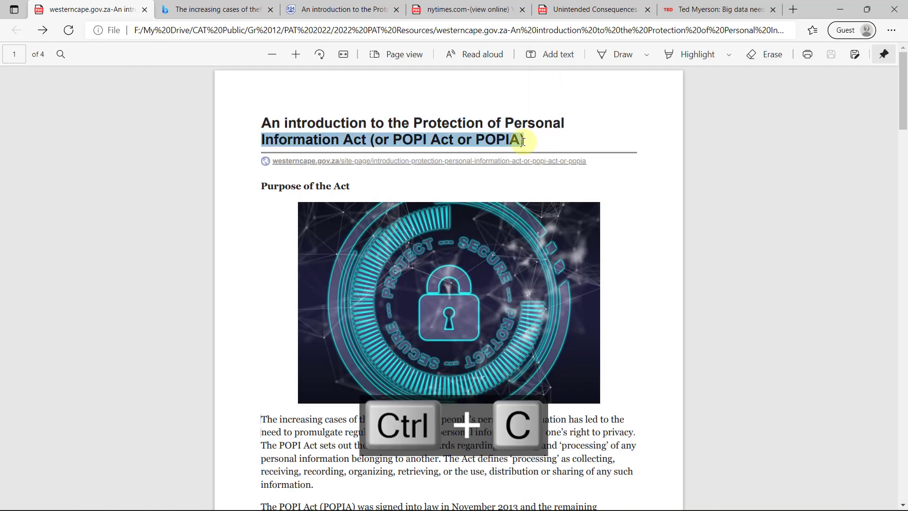
pyautogui.hotkey('alt', 'Tab')
pyautogui.hotkey('ctrl', 'v')
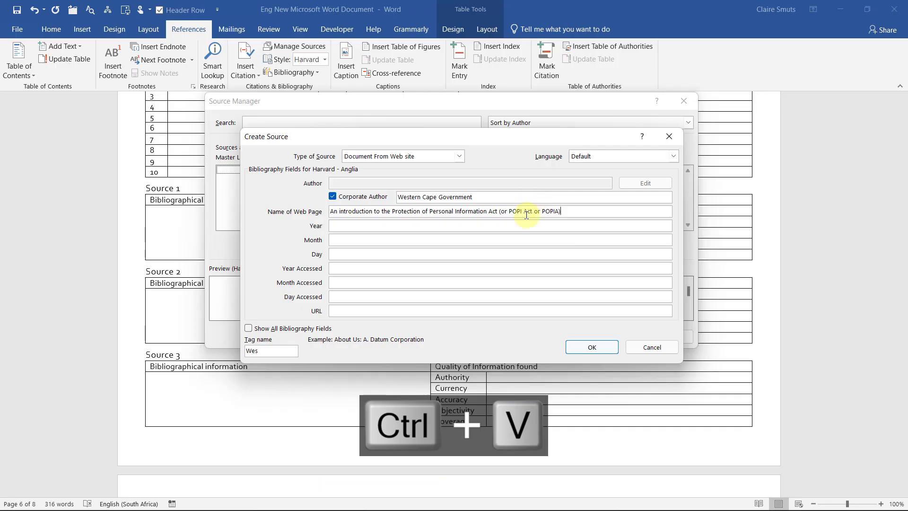
# Look through the PDF and the live westerncape.gov.za page in the browser for the article's publication or last-updated date
pyautogui.click(416, 225)
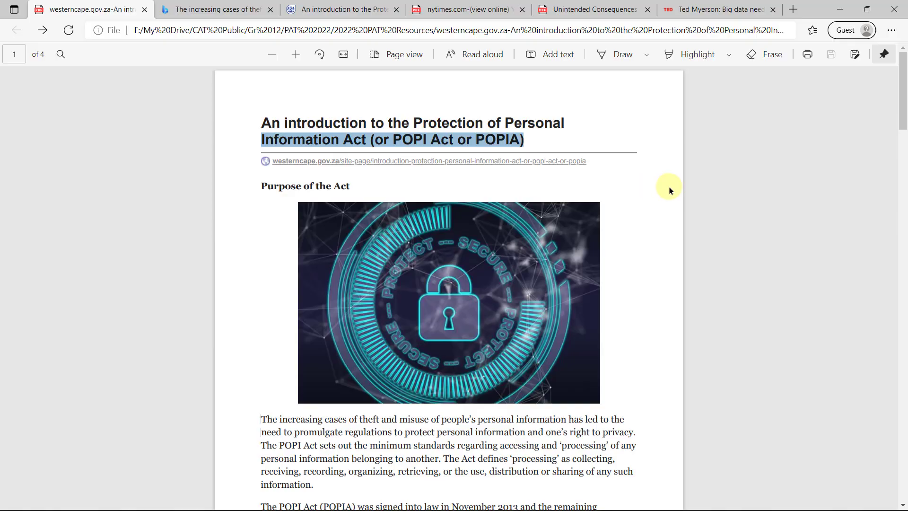
pyautogui.scroll(-9, 668, 190)
pyautogui.scroll(-20, 668, 190)
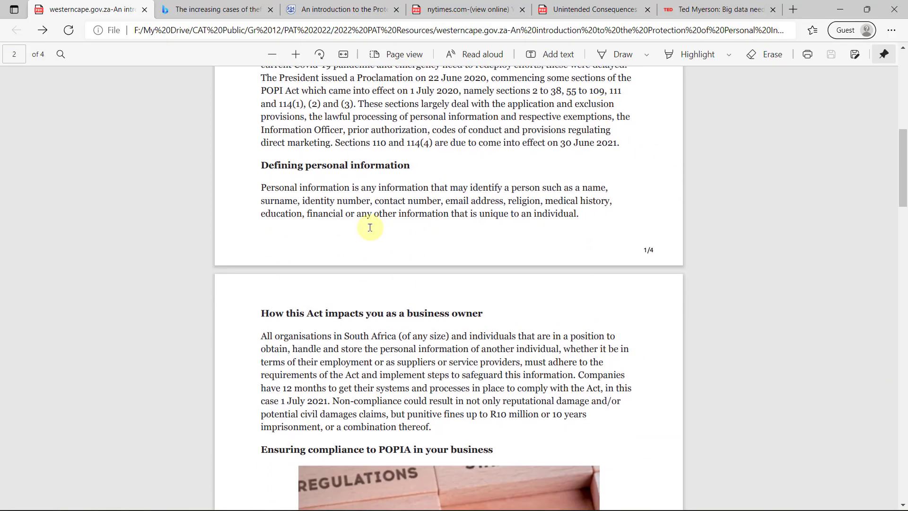
pyautogui.scroll(-10, 563, 272)
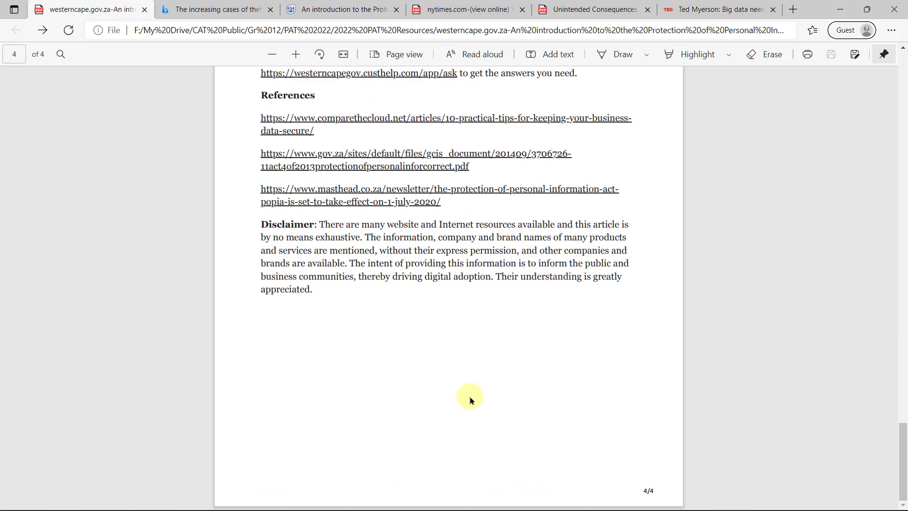
pyautogui.scroll(7, 620, 386)
pyautogui.scroll(5, 621, 384)
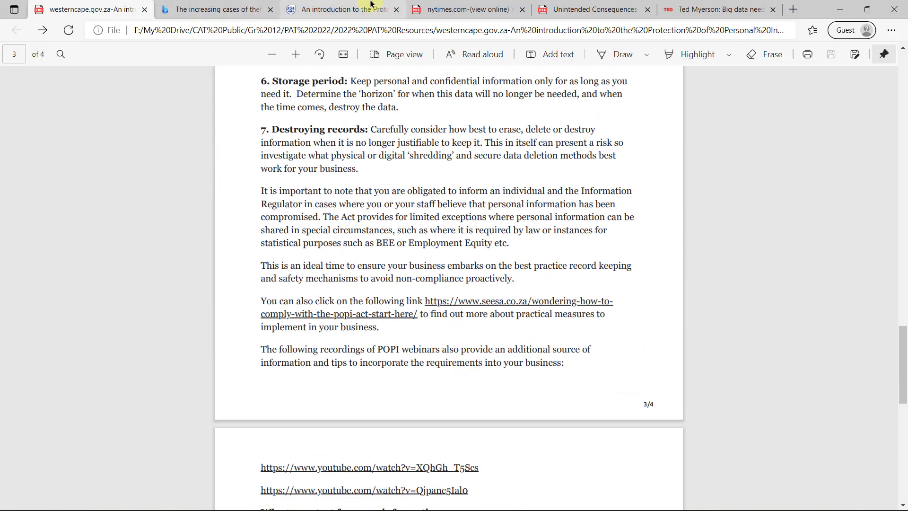
pyautogui.click(340, 9)
pyautogui.scroll(-10, 782, 405)
pyautogui.scroll(-15, 781, 406)
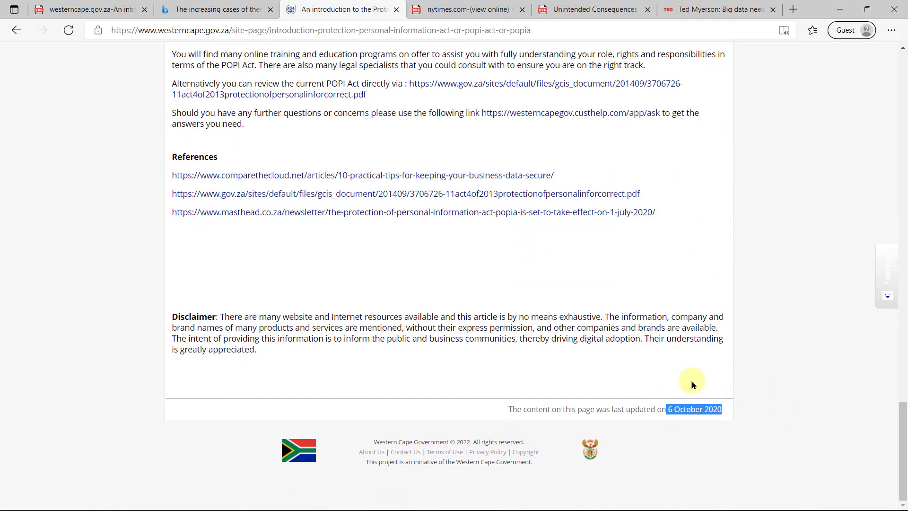
pyautogui.click(669, 409)
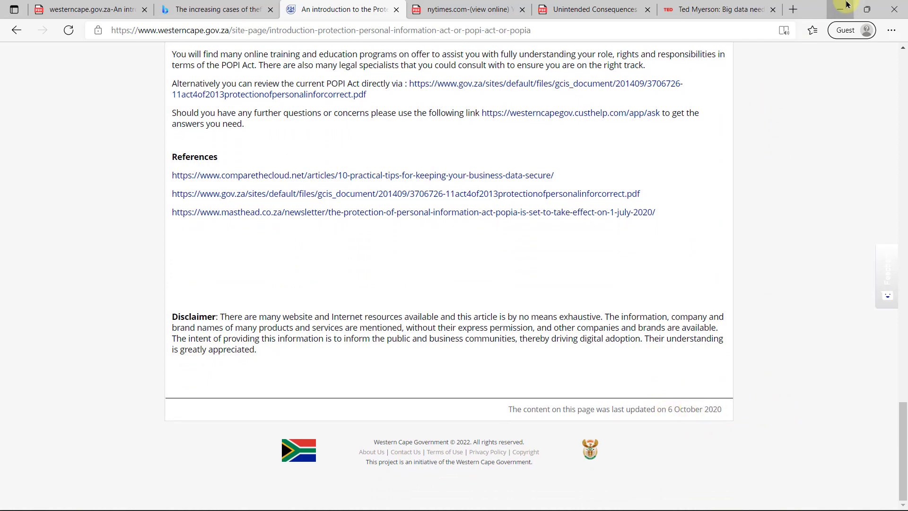
# Return to Word and set the source's publication date to Year 2020, Month October, Day 6
pyautogui.click(846, 5)
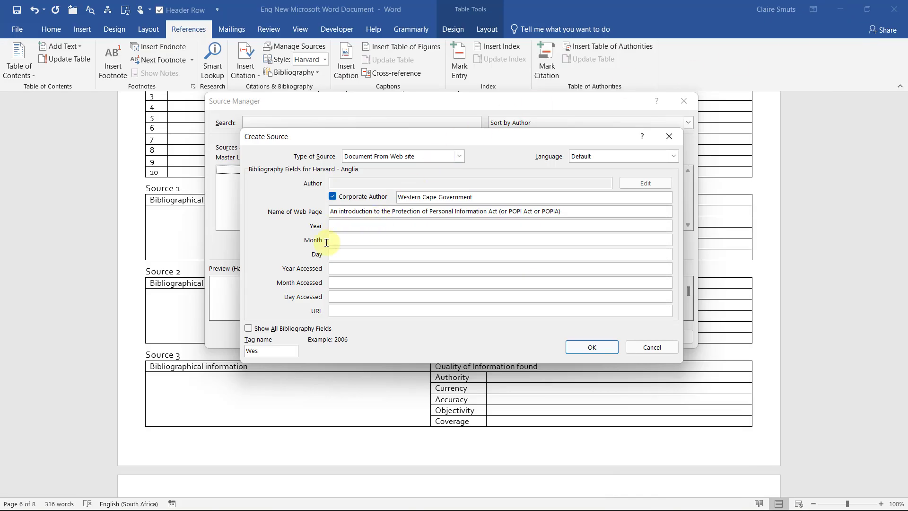
pyautogui.write('2020')
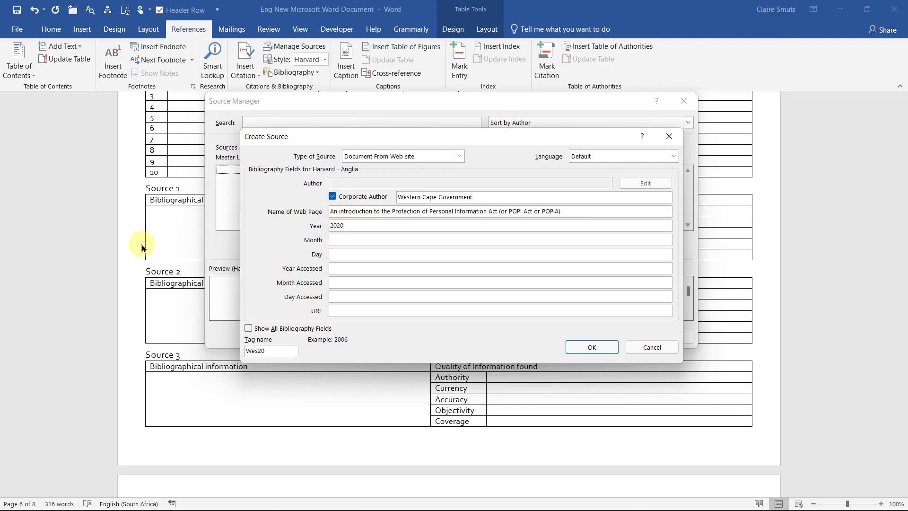
pyautogui.click(356, 239)
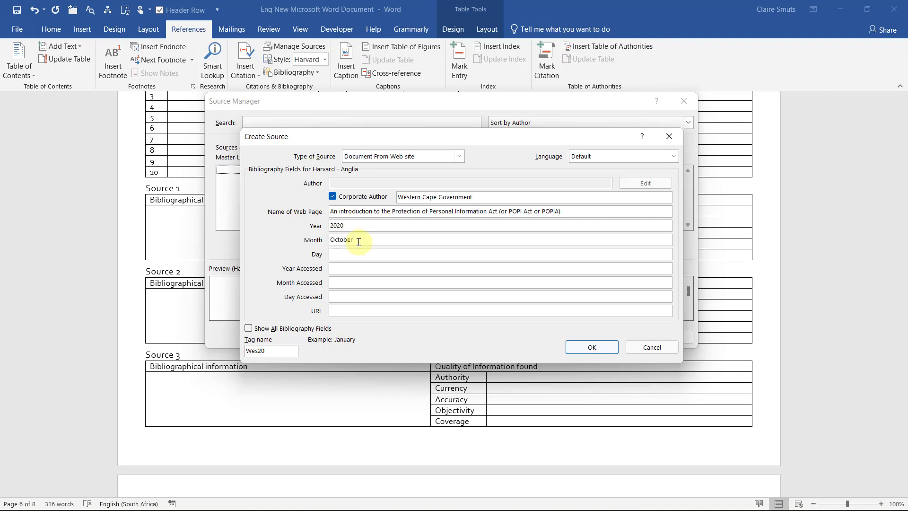
pyautogui.press('Tab')
# Check the PDFs' modified dates in the 2022 PAT Resources folder in File Explorer and set the source's accessed date to 2022, February, 26
pyautogui.hotkey('alt', 'Tab')
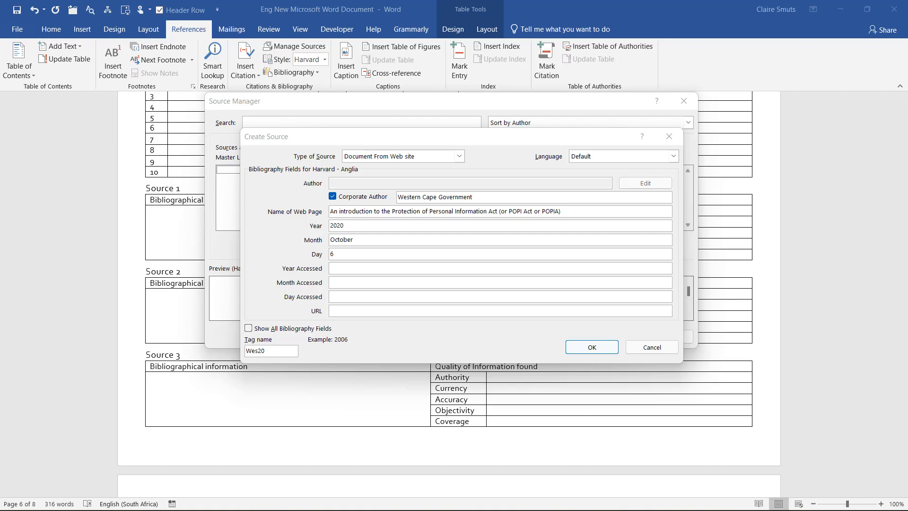
pyautogui.moveTo(907, 90); pyautogui.dragTo(697, 81)
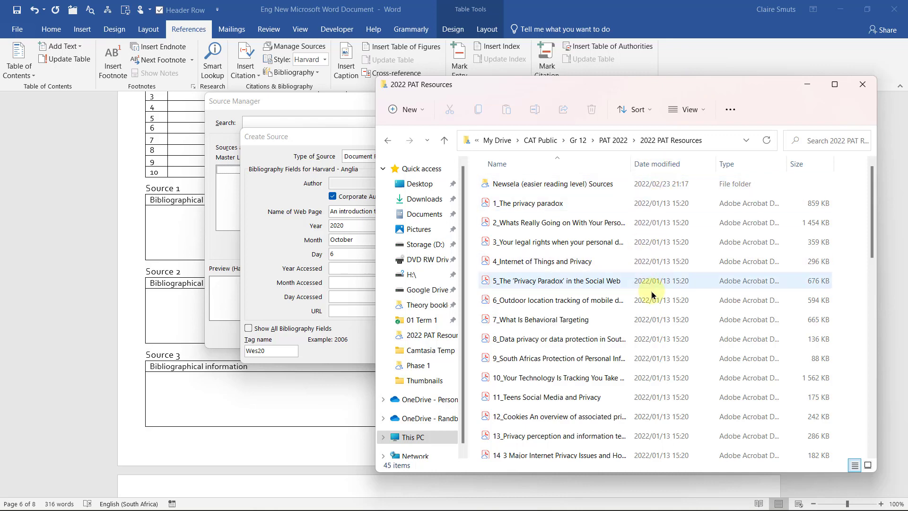
pyautogui.scroll(-5, 662, 331)
pyautogui.scroll(-6, 660, 342)
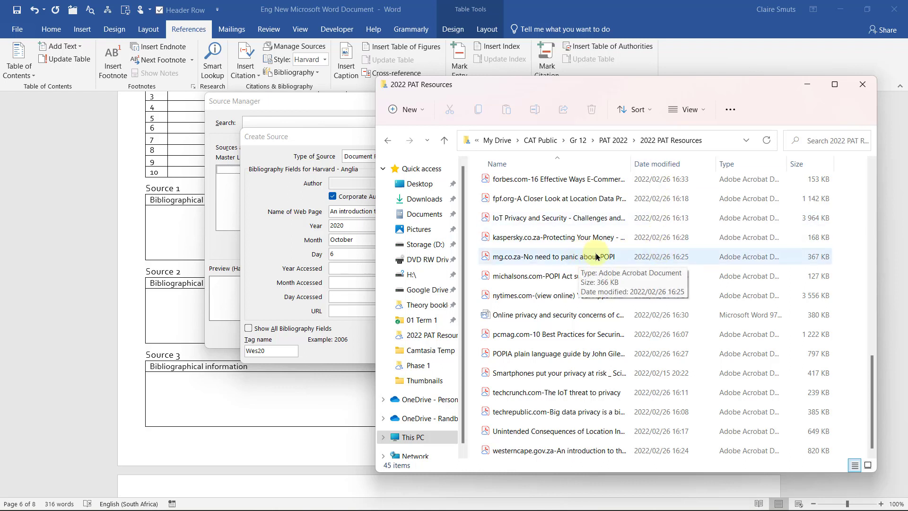
pyautogui.click(661, 259)
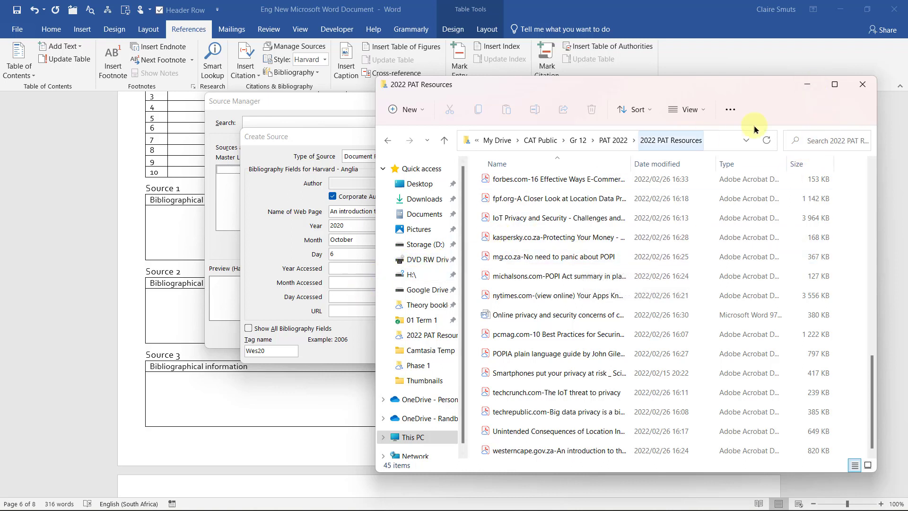
pyautogui.click(806, 85)
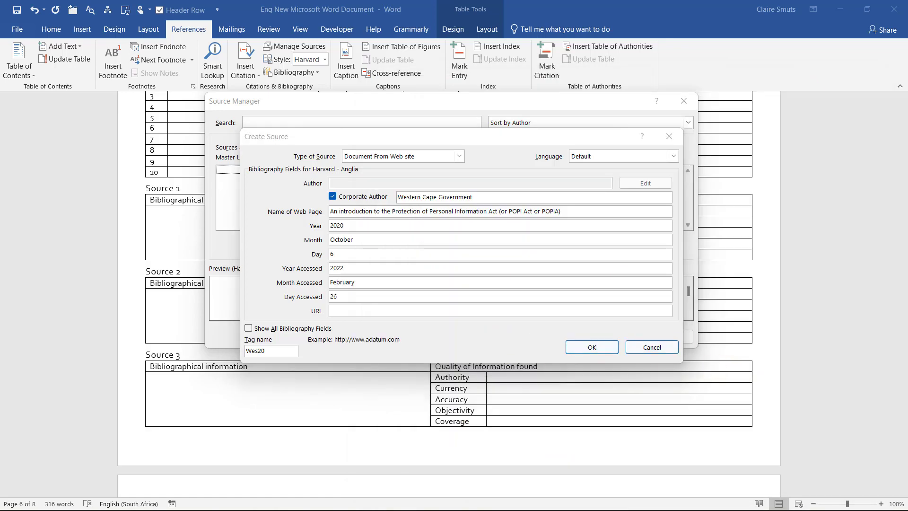
# Switch to the browser and examine the local file path in the westerncape.gov.za PDF's address
pyautogui.hotkey('alt', 'Tab')
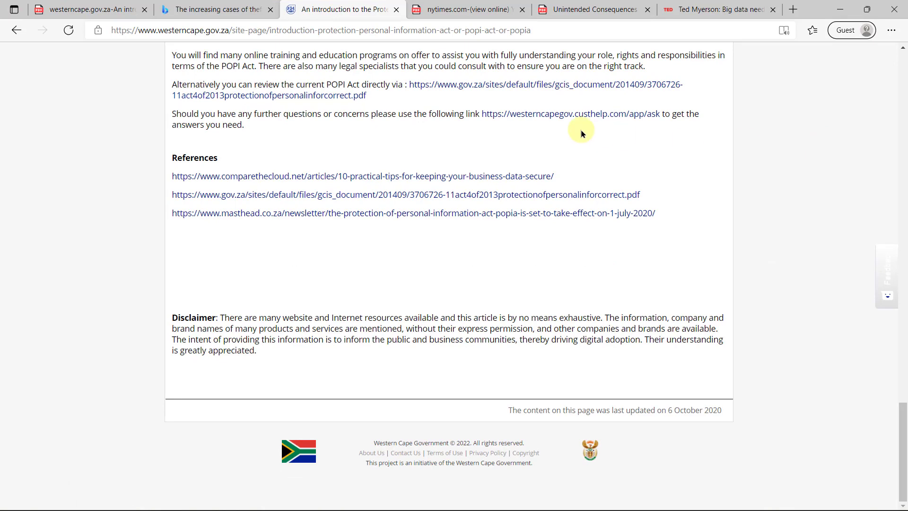
pyautogui.click(78, 8)
pyautogui.click(179, 29)
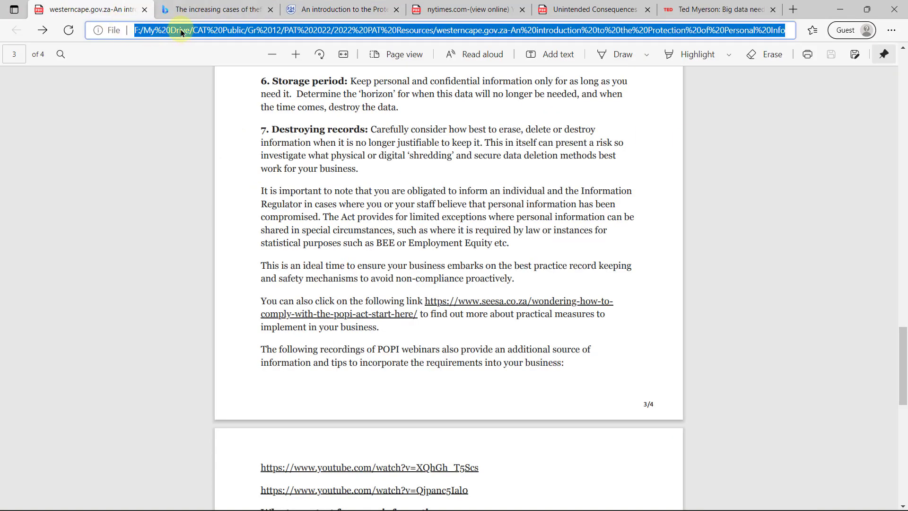
pyautogui.click(182, 31)
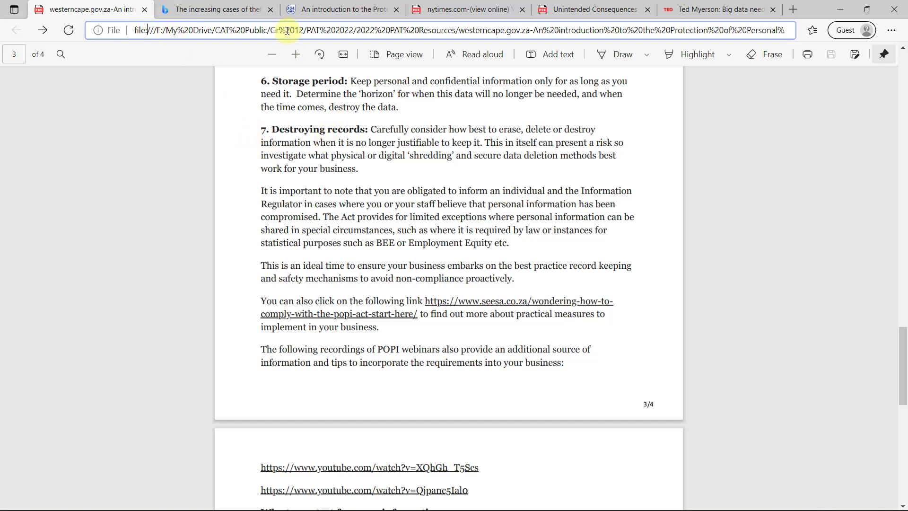
pyautogui.moveTo(135, 29); pyautogui.dragTo(270, 30)
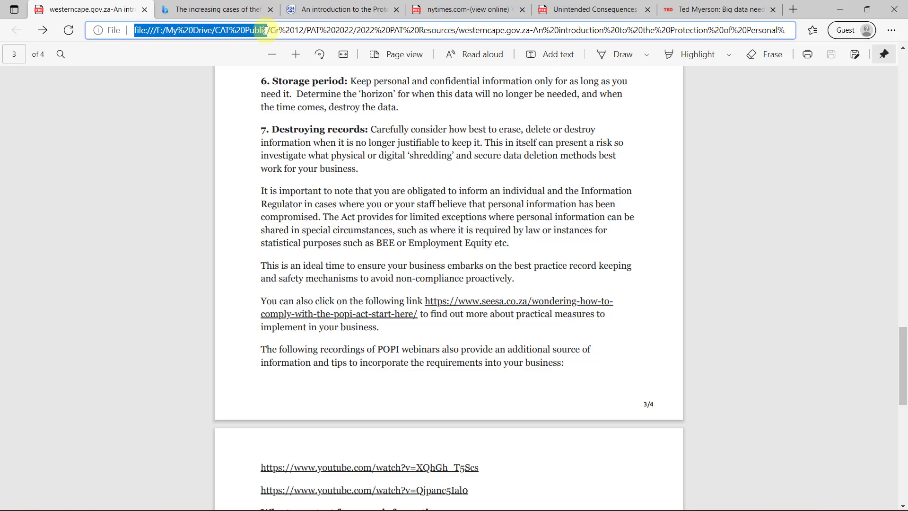
pyautogui.click(318, 142)
# Copy the westerncape.gov.za link below the article title in the PDF and paste it as the source's URL in Word
pyautogui.scroll(5, 382, 227)
pyautogui.scroll(20, 381, 228)
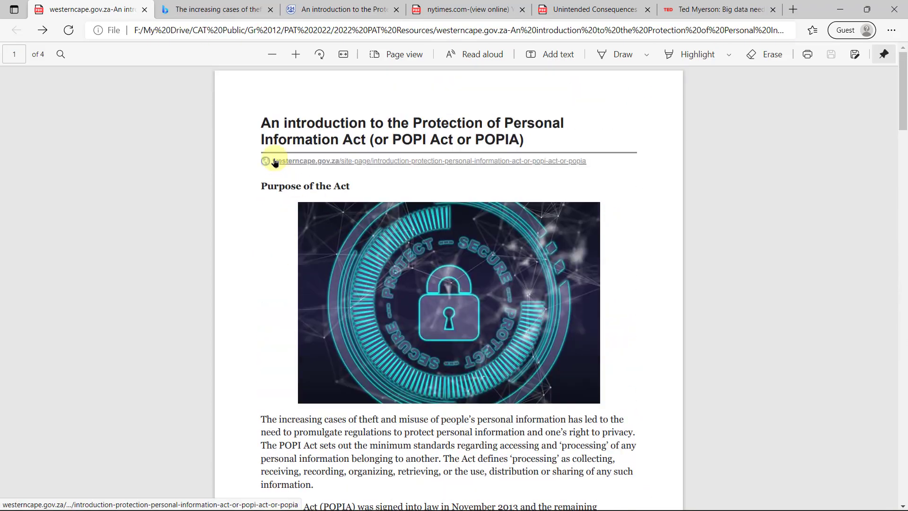
pyautogui.rightClick(364, 165)
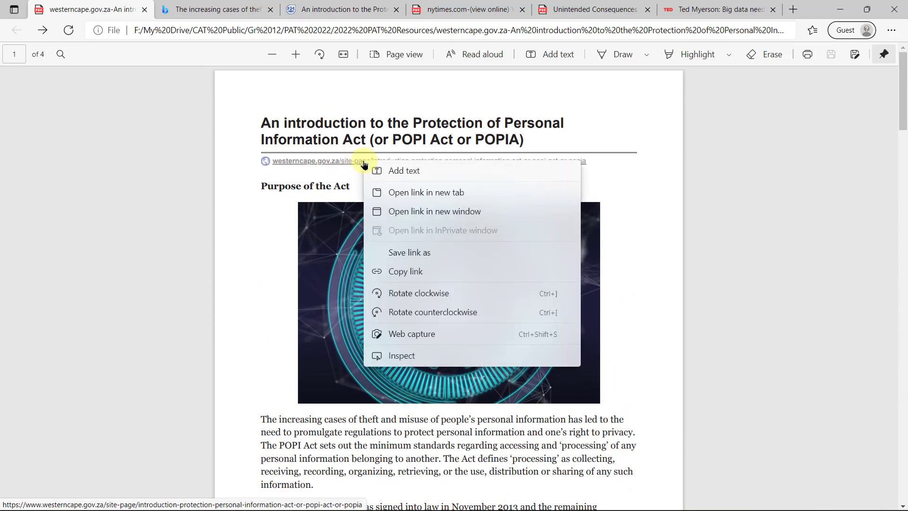
pyautogui.click(397, 271)
pyautogui.click(340, 10)
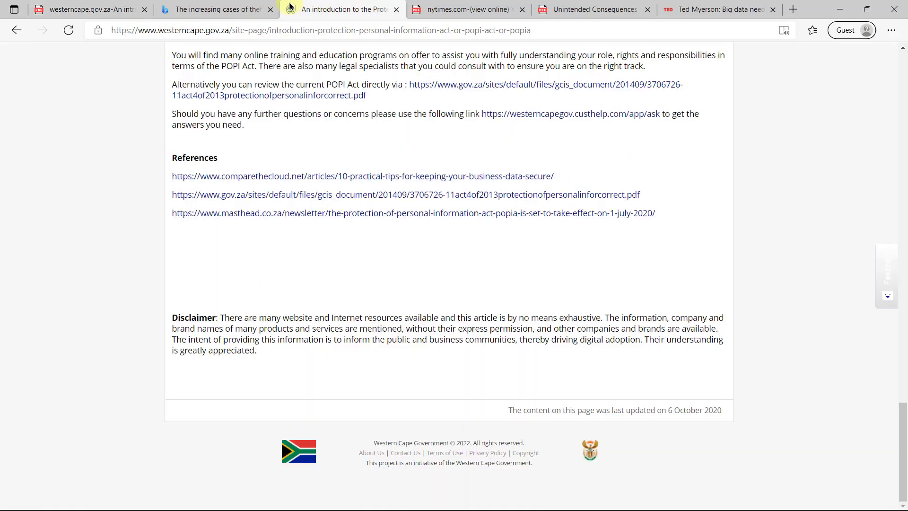
pyautogui.moveTo(109, 29); pyautogui.dragTo(556, 26)
pyautogui.click(560, 27)
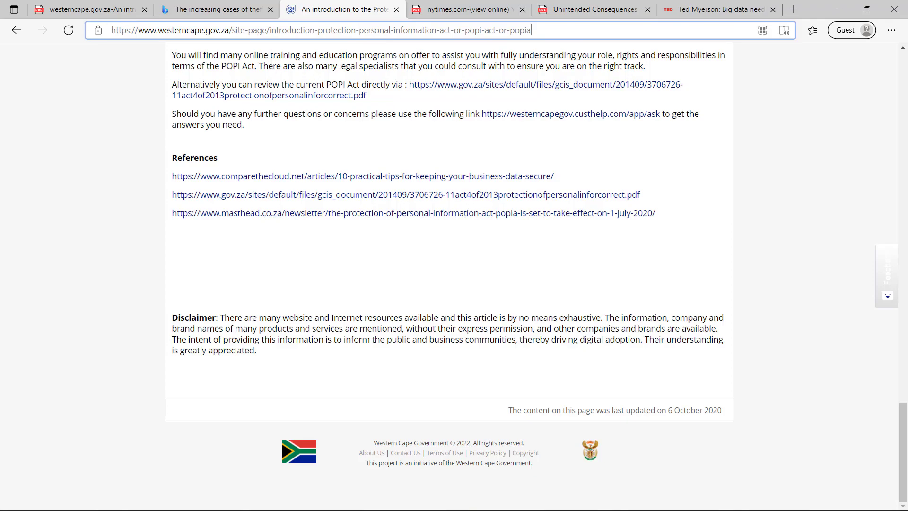
pyautogui.hotkey('alt', 'Tab')
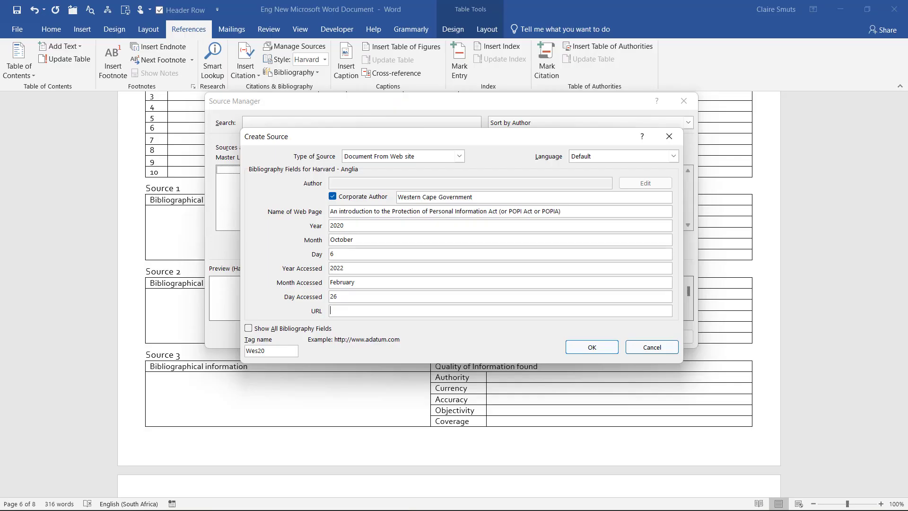
pyautogui.rightClick(390, 310)
pyautogui.click(419, 346)
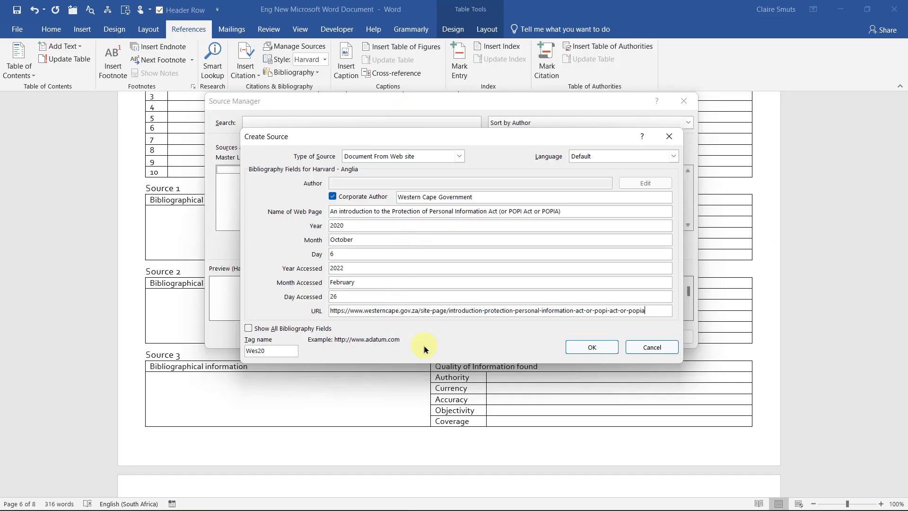
pyautogui.moveTo(350, 311); pyautogui.dragTo(317, 310)
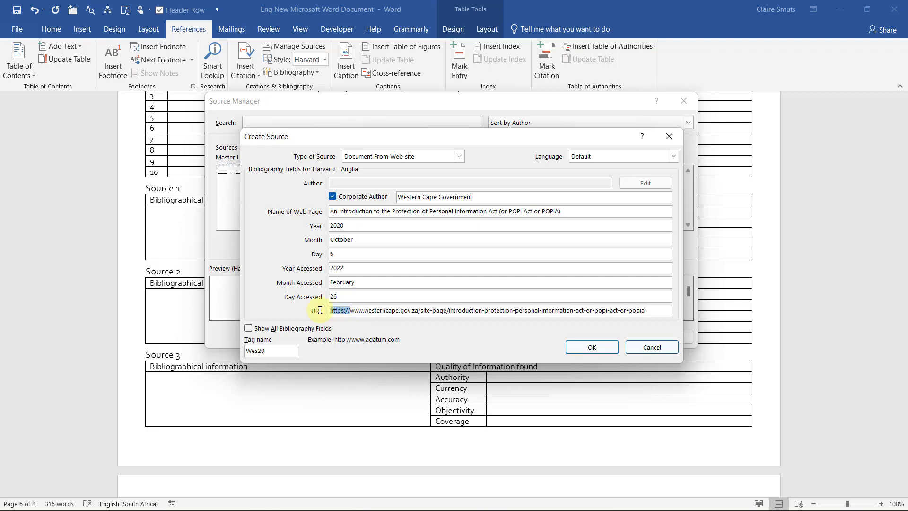
pyautogui.click(483, 311)
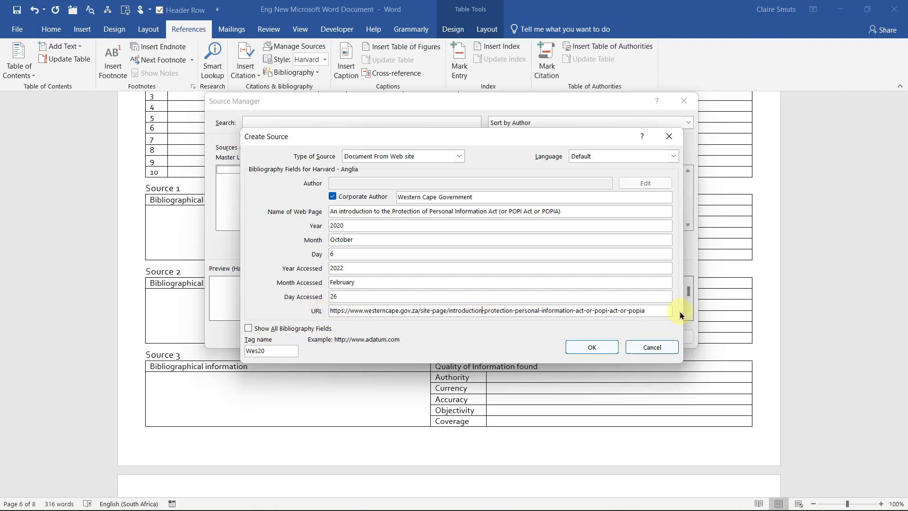
pyautogui.click(663, 311)
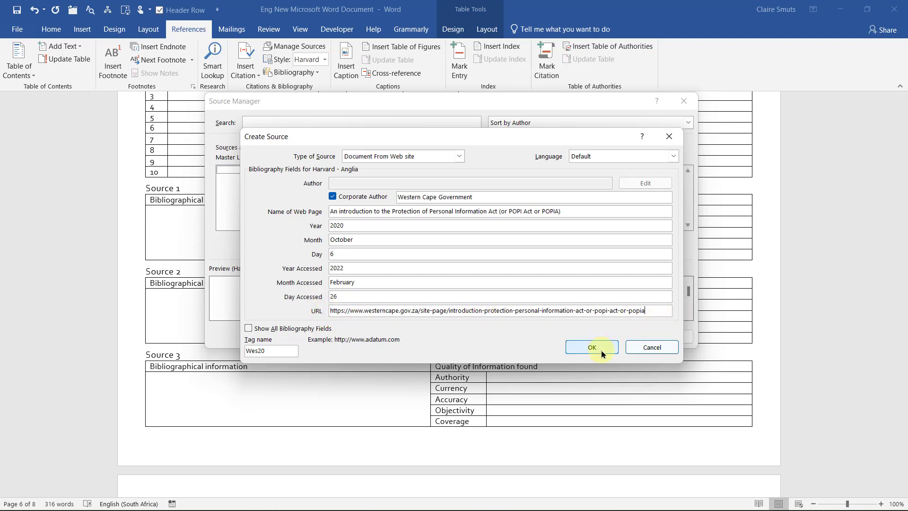
pyautogui.click(592, 348)
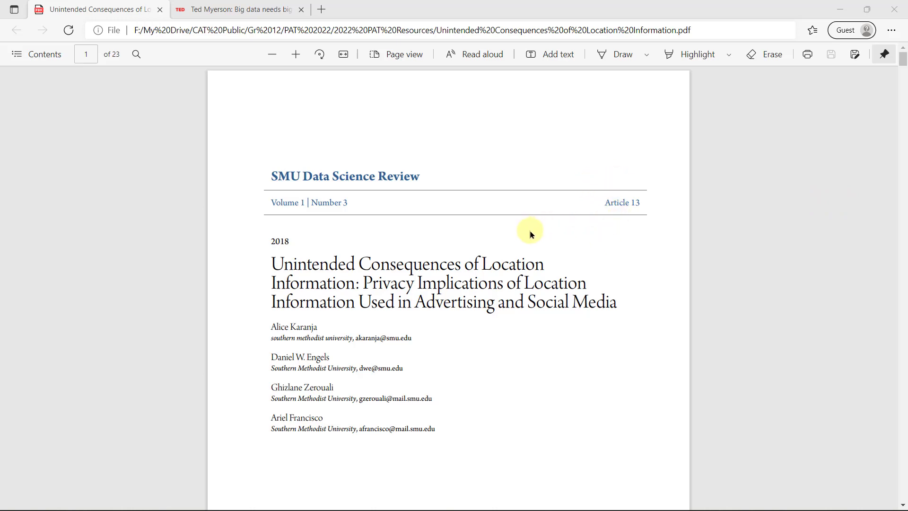
# Examine the title, authors, recommended citation and abstract in the Unintended Consequences of Location Information PDF in the browser
pyautogui.scroll(-6, 504, 235)
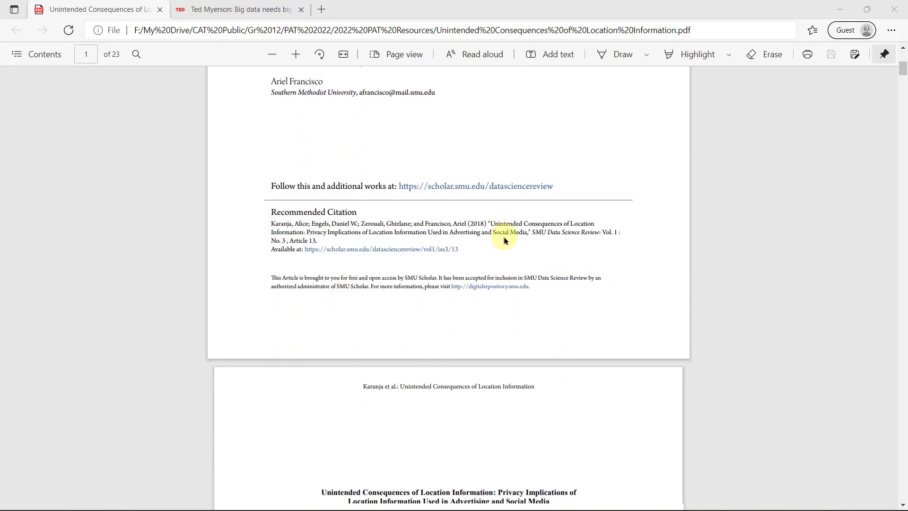
pyautogui.scroll(6, 504, 241)
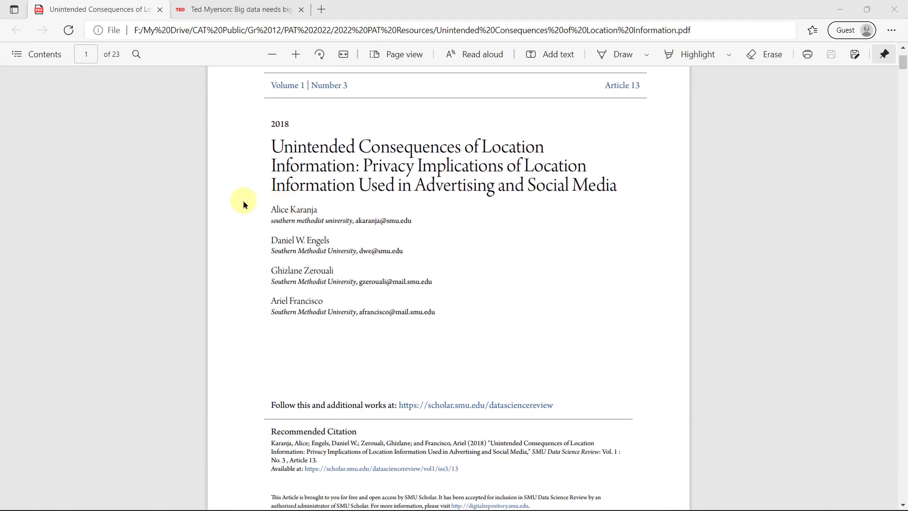
pyautogui.scroll(-9, 290, 348)
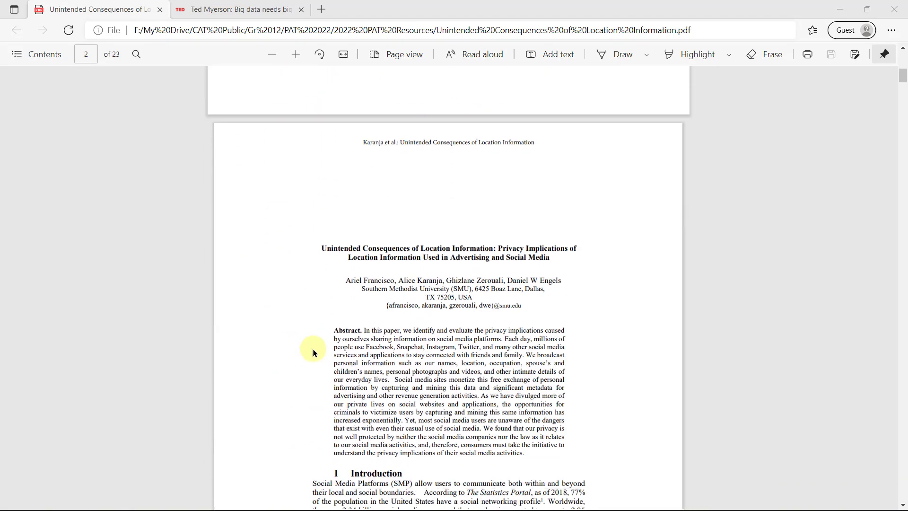
pyautogui.moveTo(332, 326); pyautogui.dragTo(531, 451)
pyautogui.click(531, 452)
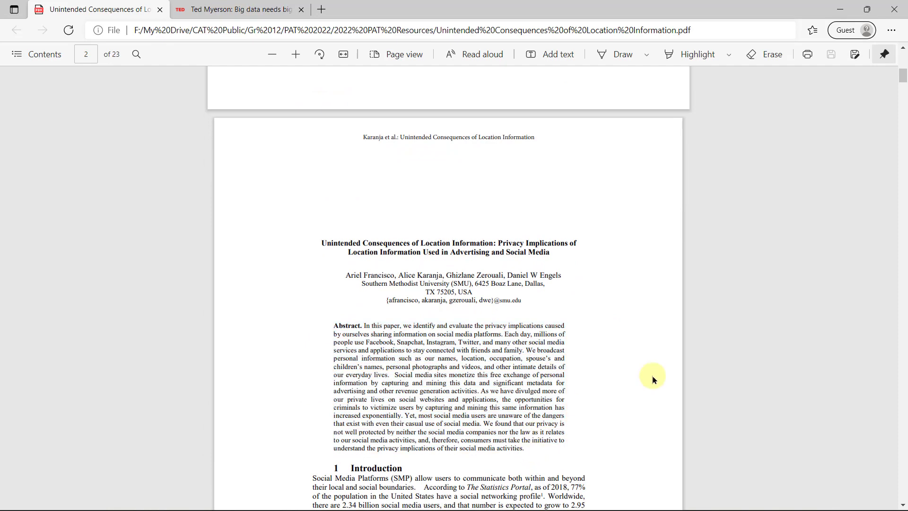
pyautogui.scroll(9, 654, 366)
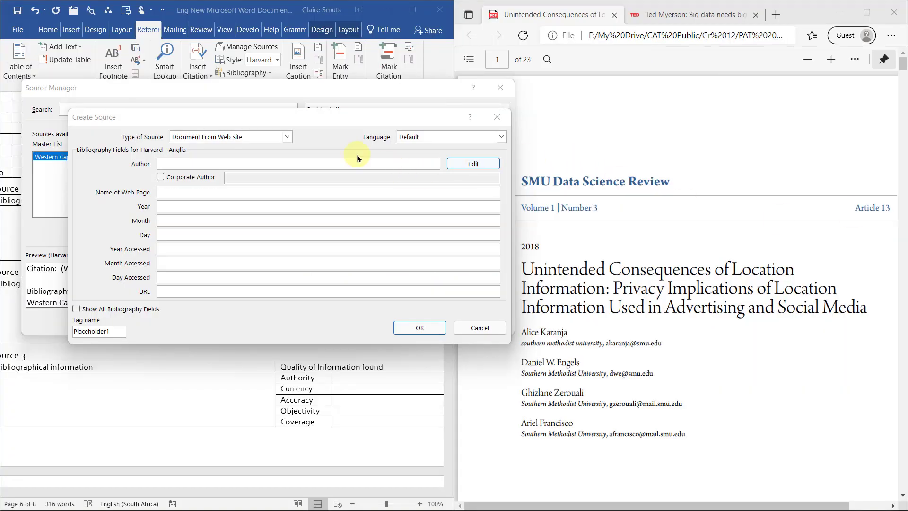
pyautogui.click(261, 139)
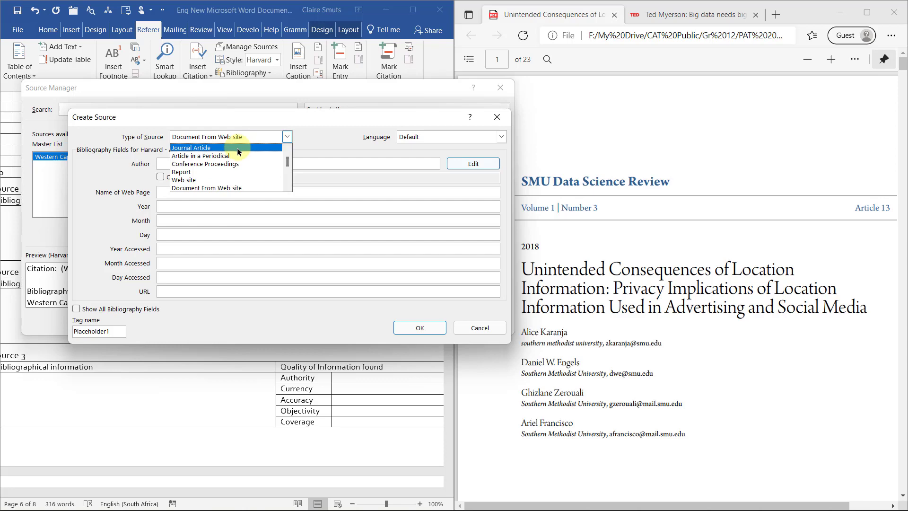
pyautogui.click(239, 148)
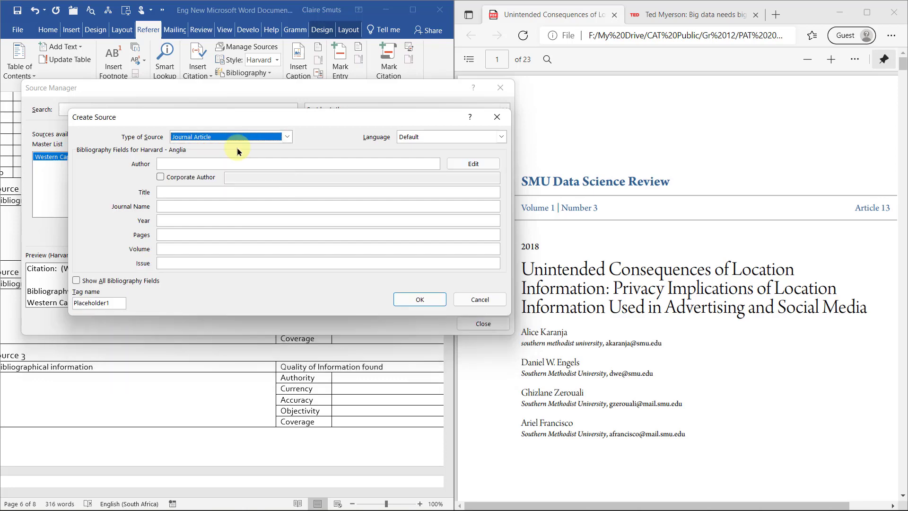
pyautogui.click(480, 299)
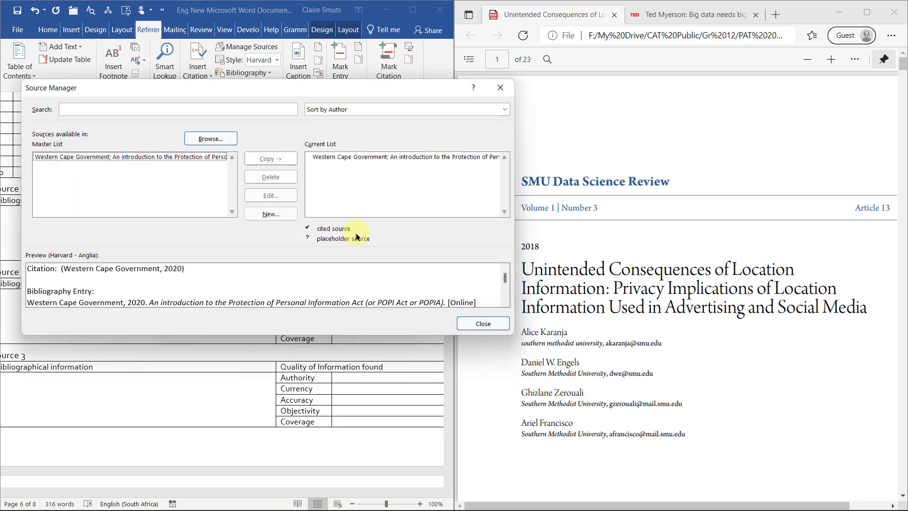
# Create a new source in the Source Manager and set its type to Journal Article
pyautogui.click(271, 214)
pyautogui.click(249, 137)
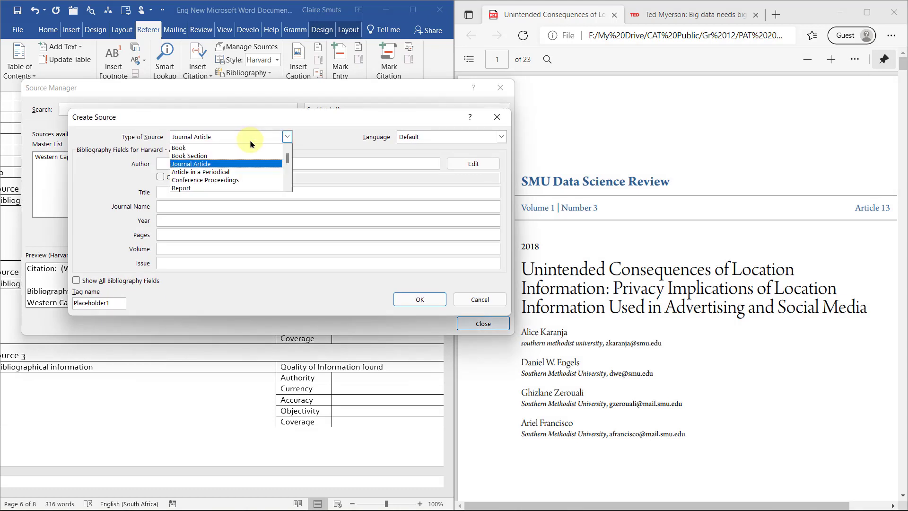
pyautogui.click(215, 162)
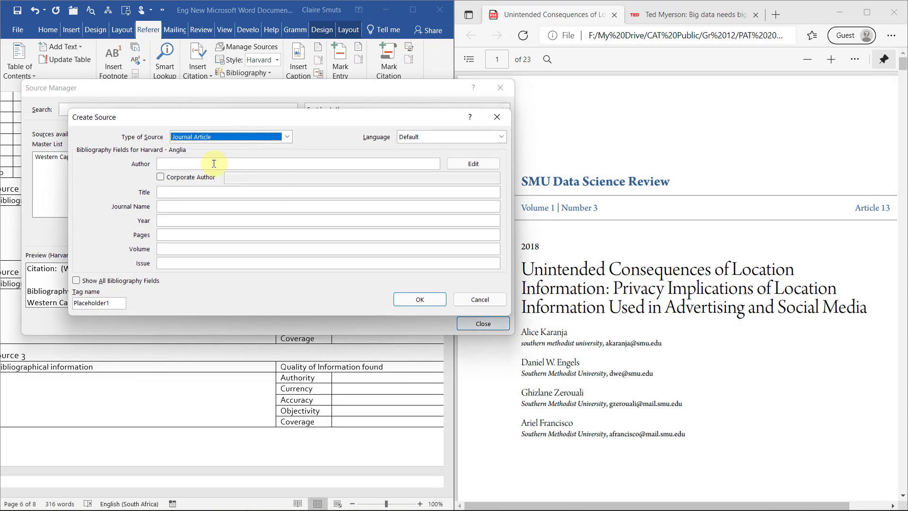
# Open the name editor for the source's author field and add the first author listed in the PDF
pyautogui.click(214, 163)
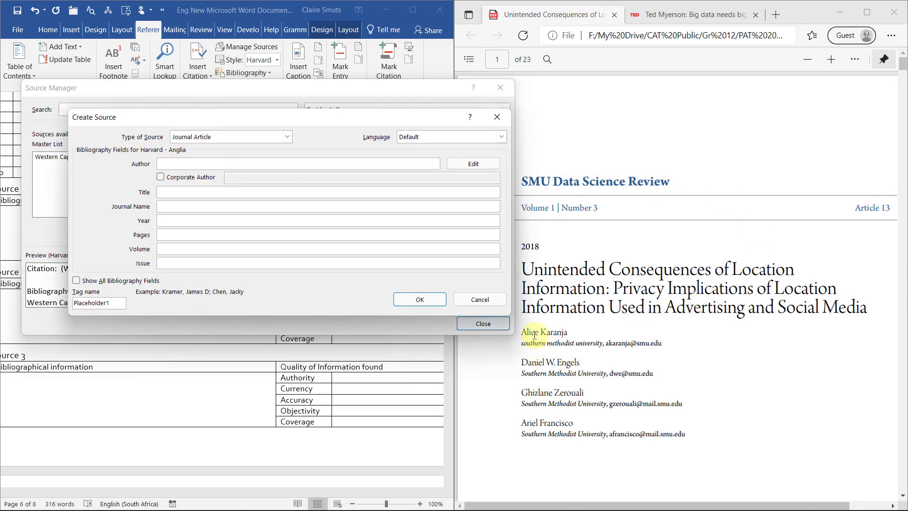
pyautogui.scroll(-5, 587, 439)
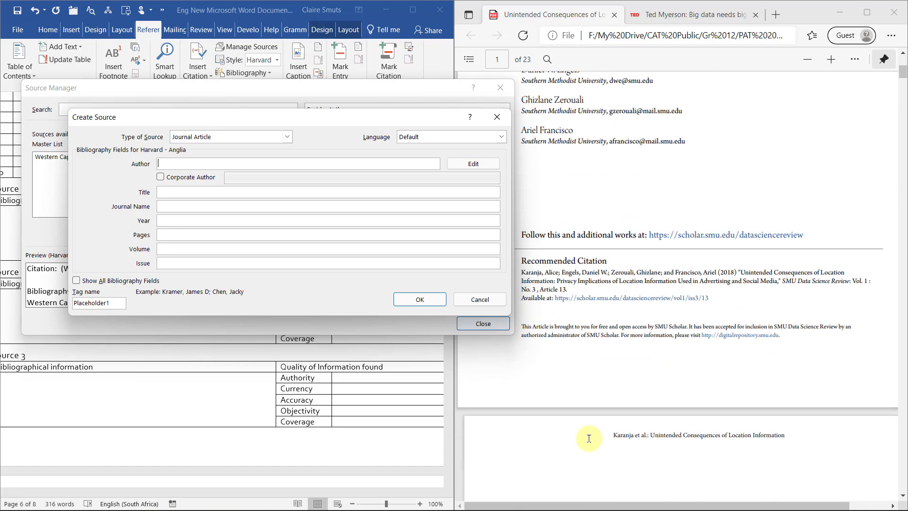
pyautogui.scroll(6, 588, 439)
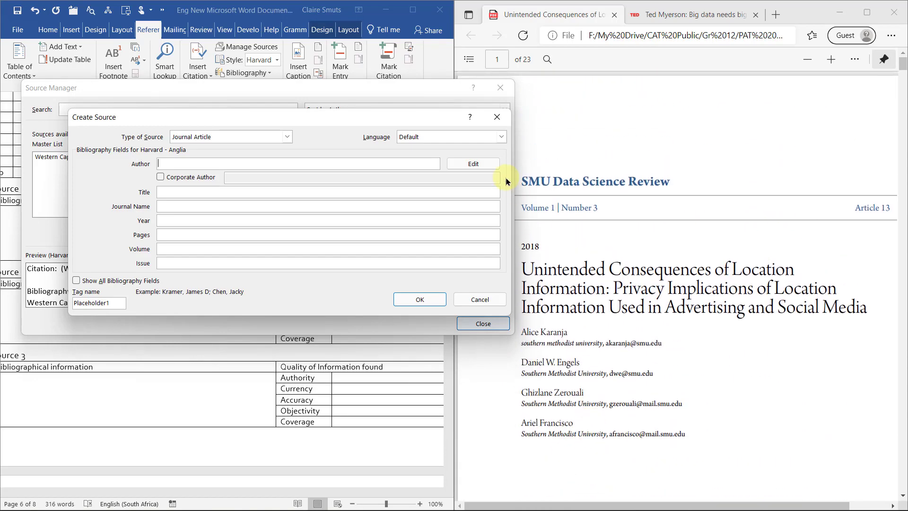
pyautogui.click(473, 163)
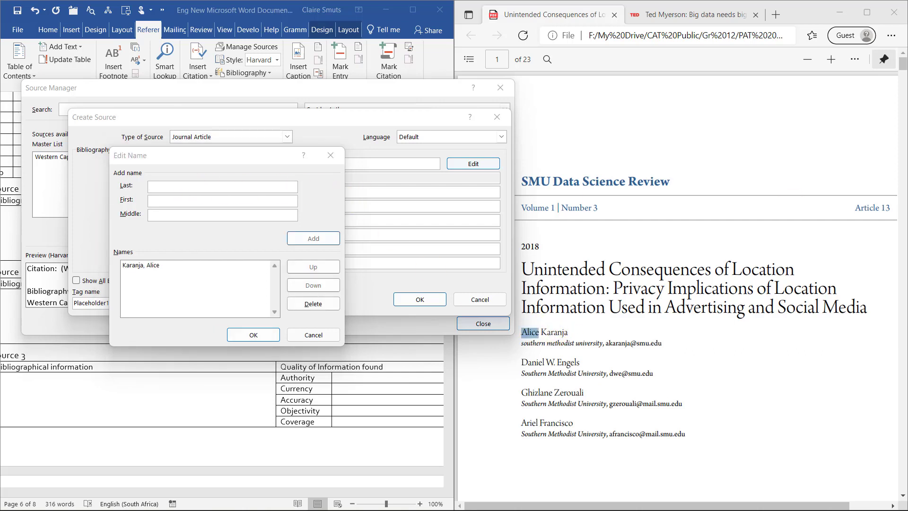
# Copy the article's remaining authors from the PDF into the name editor one by one and accept the author list
pyautogui.doubleClick(568, 363)
pyautogui.rightClick(570, 363)
pyautogui.hotkey('ctrl', 'c')
pyautogui.click(169, 188)
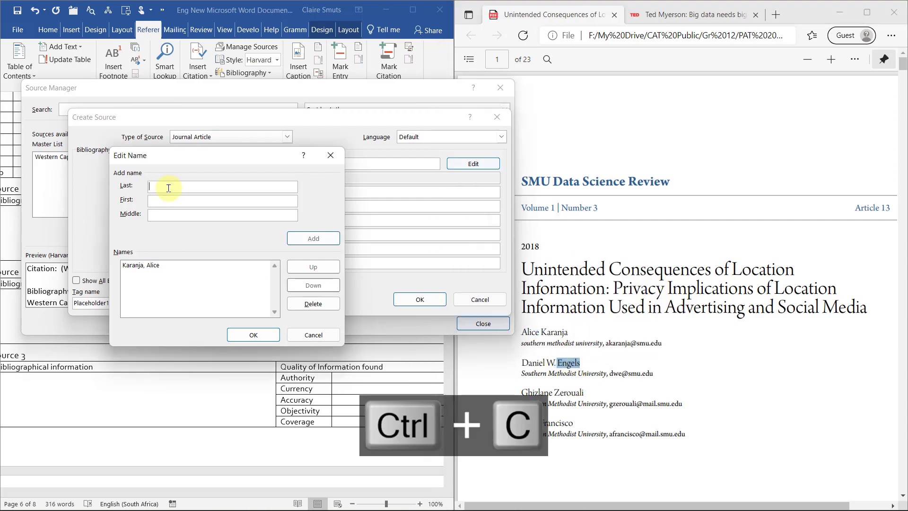
pyautogui.hotkey('ctrl', 'v')
pyautogui.doubleClick(532, 362)
pyautogui.hotkey('ctrl', 'c')
pyautogui.click(215, 200)
pyautogui.hotkey('ctrl', 'v')
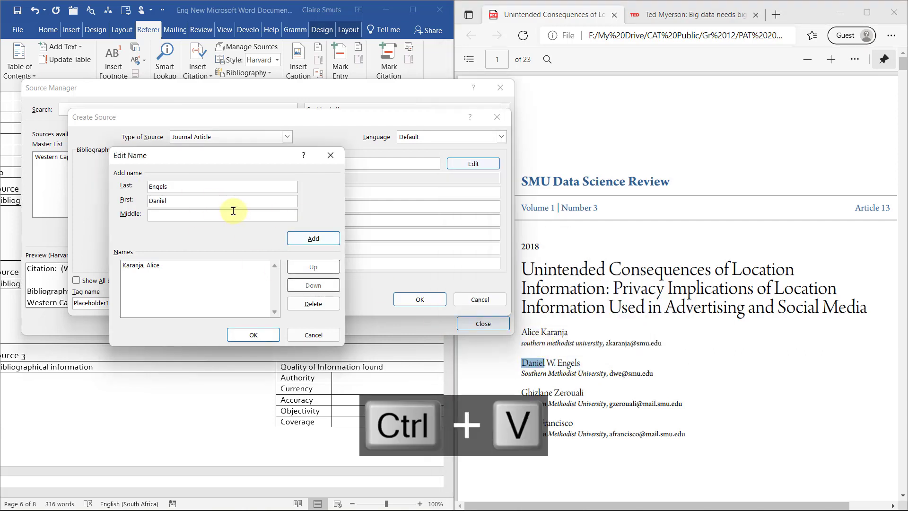
pyautogui.click(314, 239)
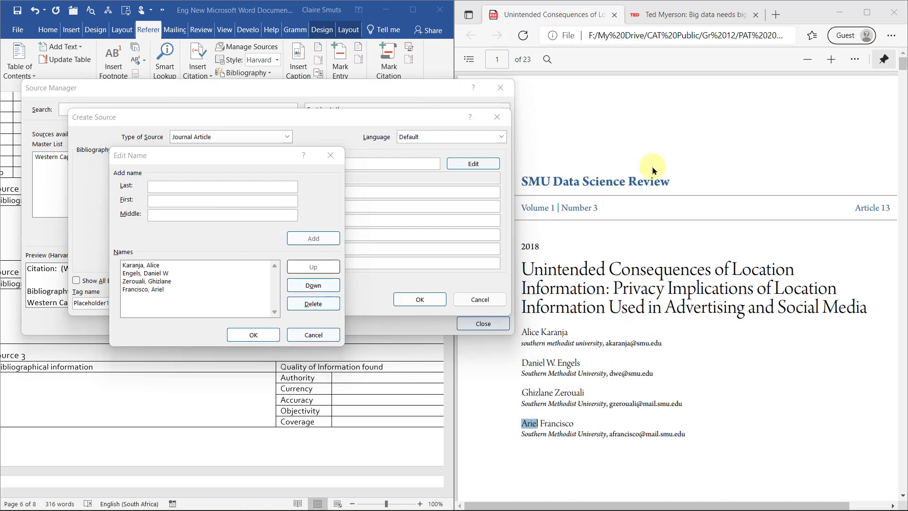
pyautogui.click(252, 335)
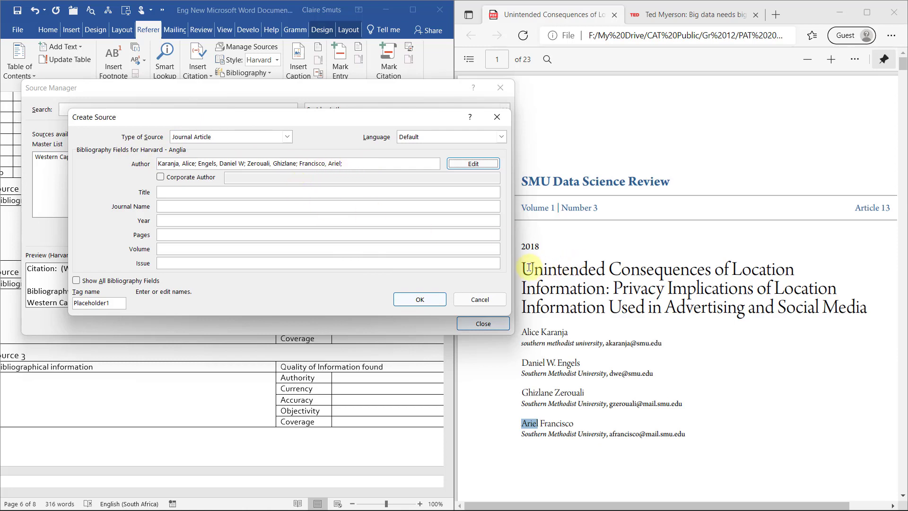
# Copy the article title from the PDF's first page and paste it into the source's title field
pyautogui.moveTo(521, 268); pyautogui.dragTo(868, 309)
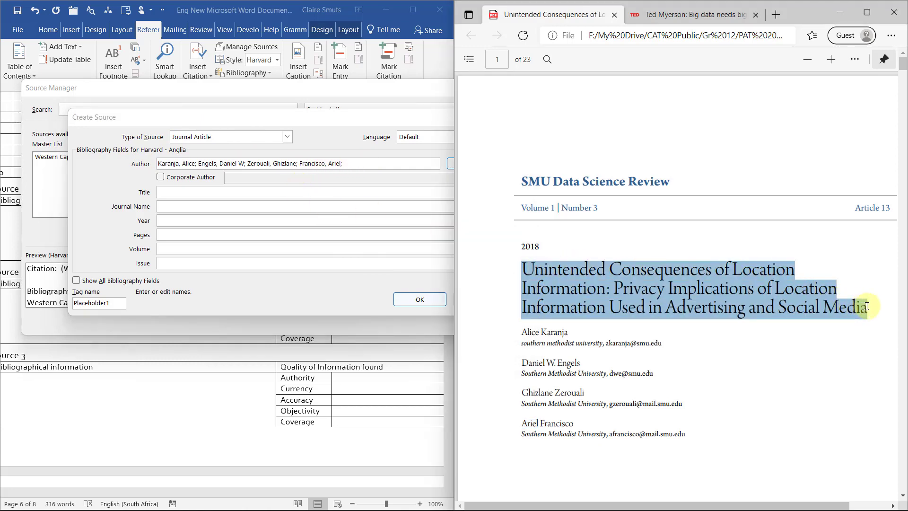
pyautogui.rightClick(759, 294)
pyautogui.click(636, 107)
pyautogui.click(186, 195)
pyautogui.rightClick(186, 190)
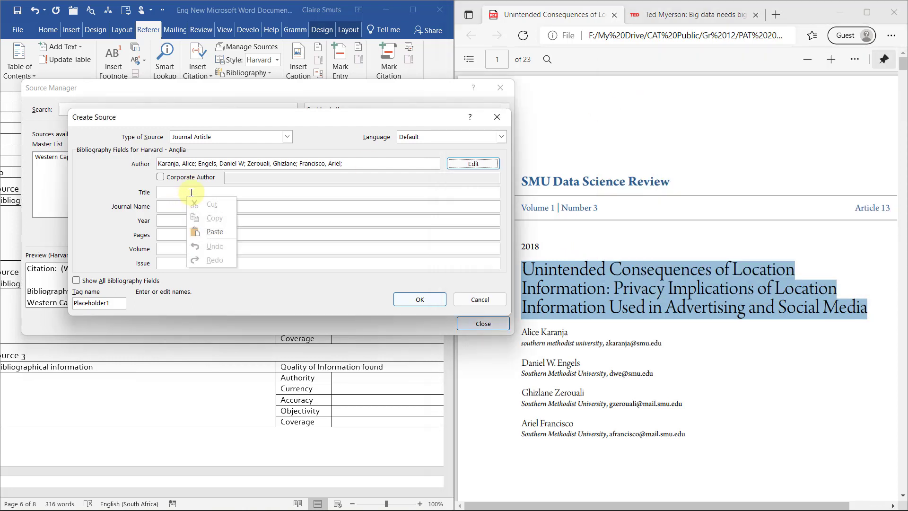
pyautogui.click(213, 229)
# Append the missing title lines "Information: Privacy Implications of Location" and "Information Used in Advertising and Social Media" from the PDF to the source's title
pyautogui.click(722, 269)
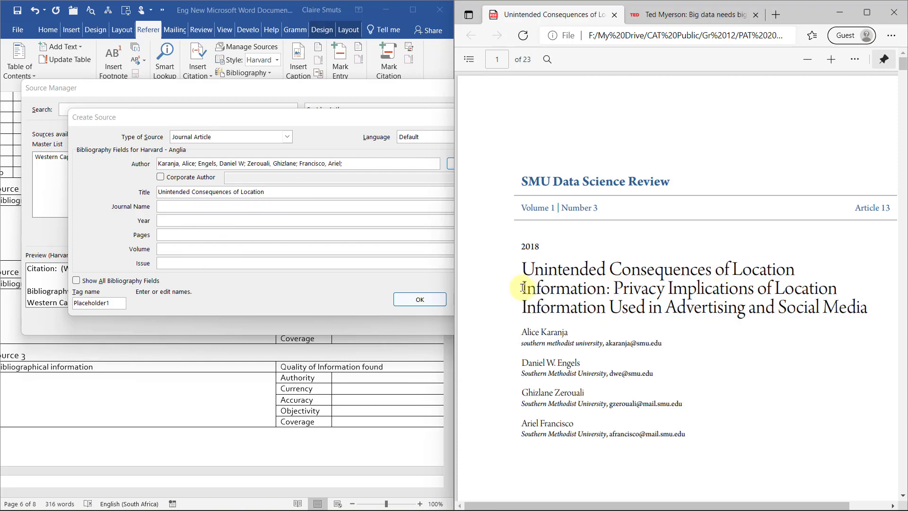
pyautogui.moveTo(521, 286); pyautogui.dragTo(836, 290)
pyautogui.hotkey('ctrl', 'c')
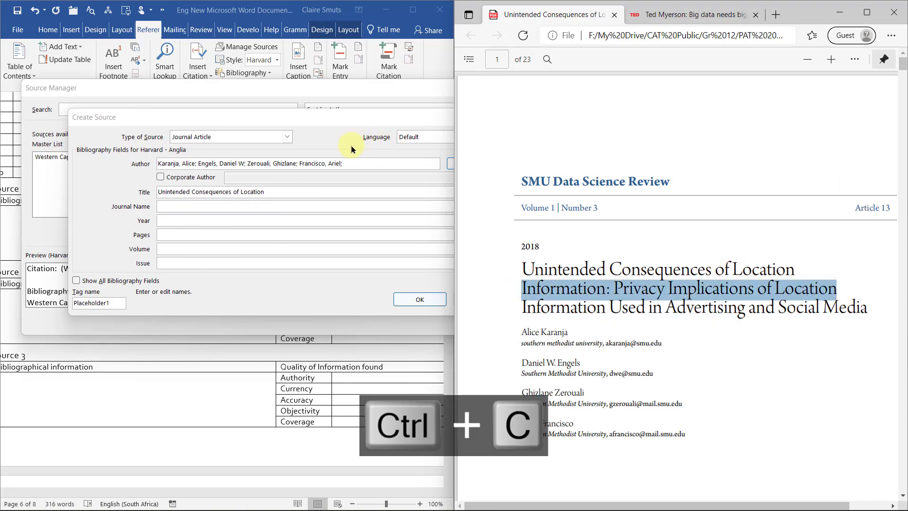
pyautogui.click(349, 190)
pyautogui.hotkey('ctrl', 'v')
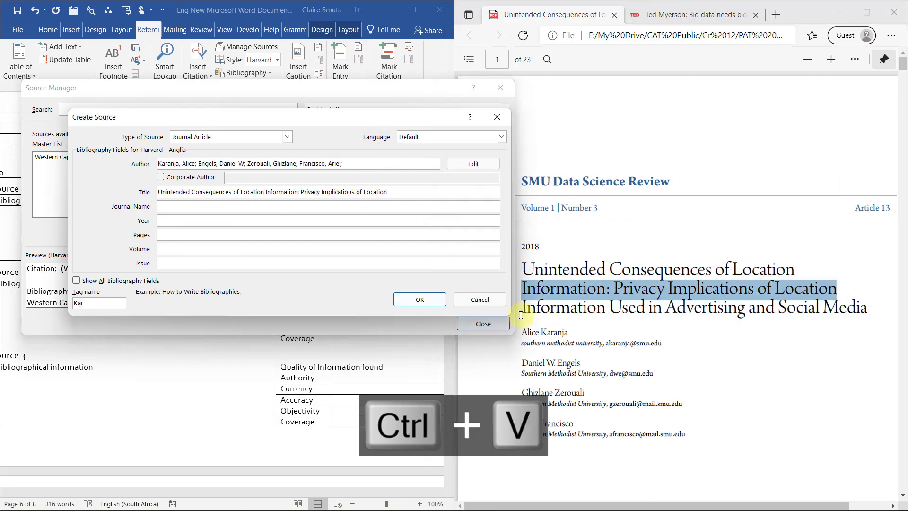
pyautogui.moveTo(524, 307); pyautogui.dragTo(870, 310)
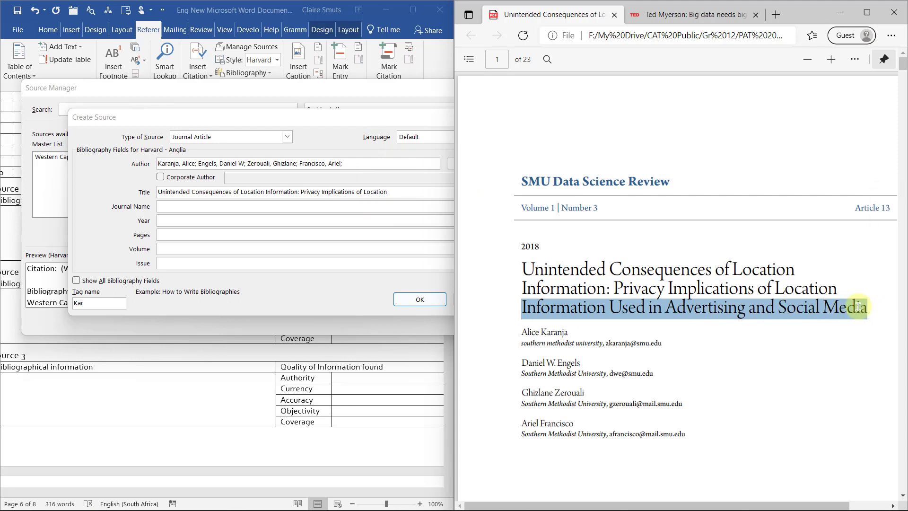
pyautogui.hotkey('ctrl', 'c')
pyautogui.click(389, 190)
pyautogui.hotkey('ctrl', 'v')
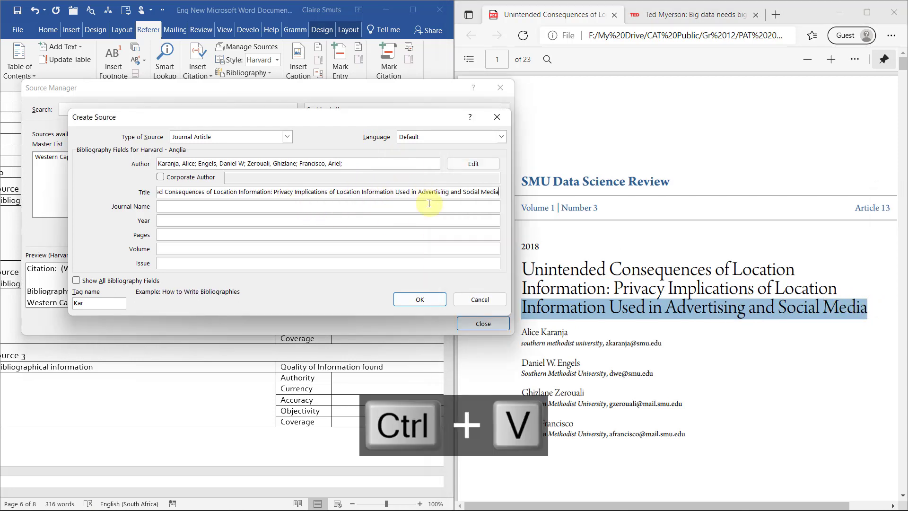
# Set the journal name to SMU Data Science Review, the year to 2018, the volume to 1 and the issue to 13
pyautogui.click(316, 204)
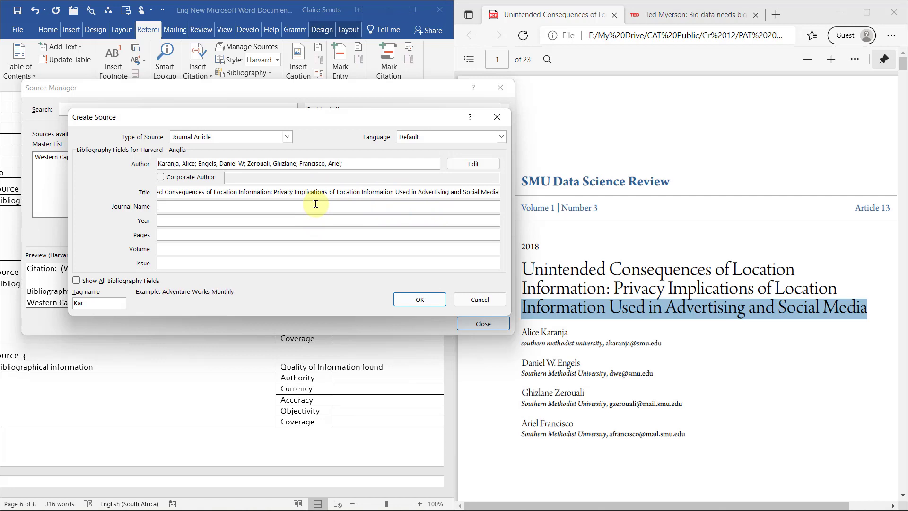
pyautogui.click(664, 185)
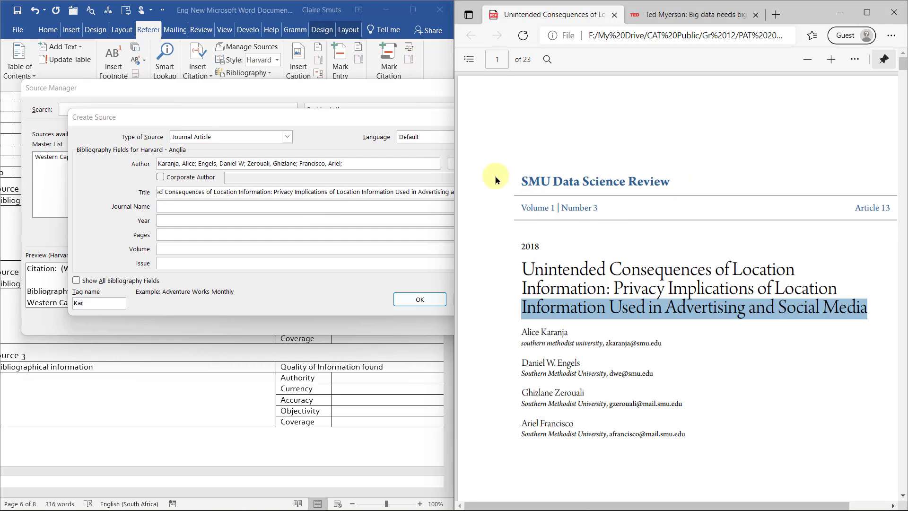
pyautogui.click(186, 208)
pyautogui.hotkey('ctrl', 'v')
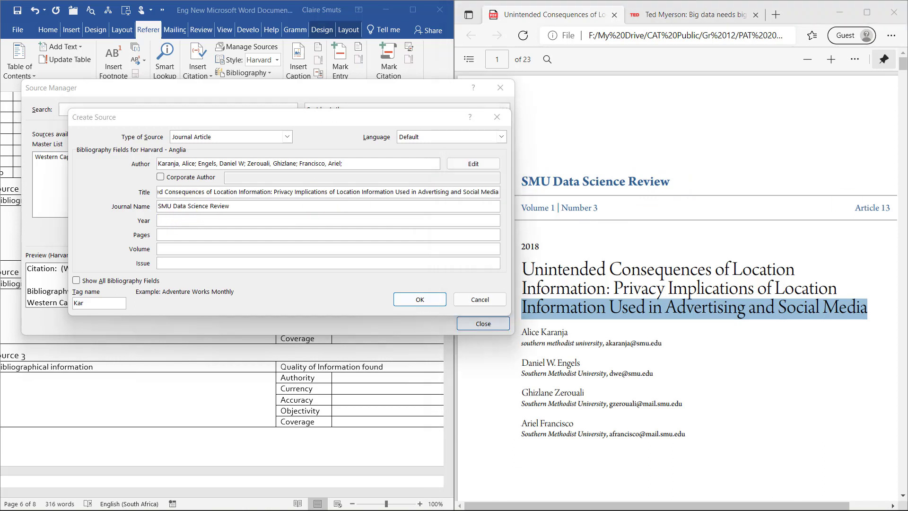
pyautogui.click(182, 222)
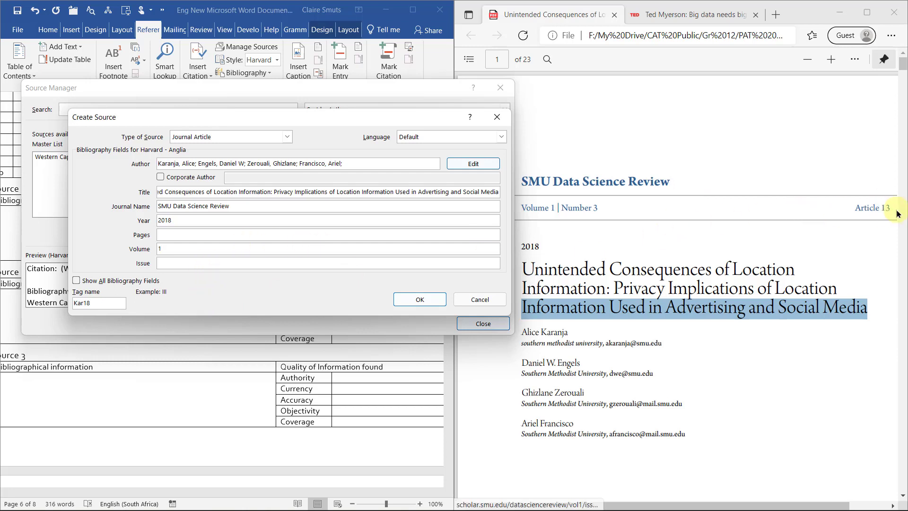
pyautogui.click(199, 264)
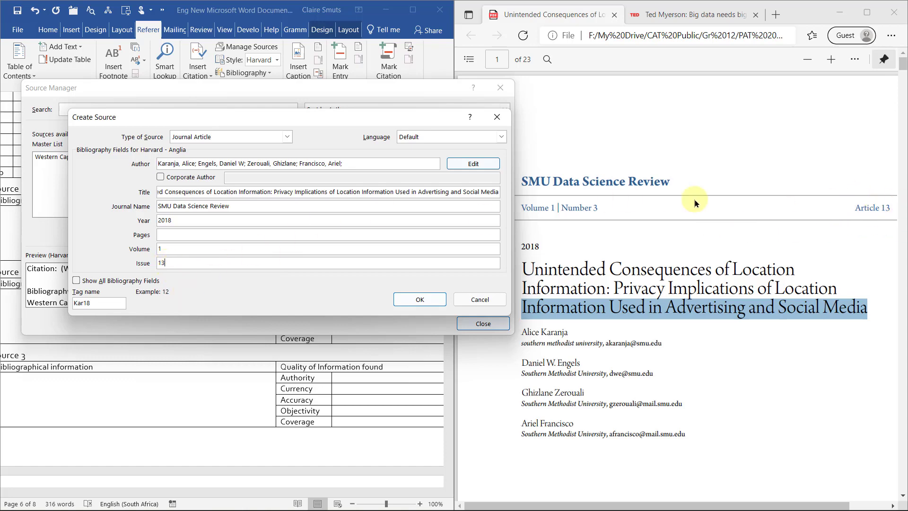
# Examine the PDF's recommended citation and the headers and footers of its following pages for page numbers and publication details
pyautogui.scroll(-8, 666, 310)
pyautogui.scroll(-3, 673, 322)
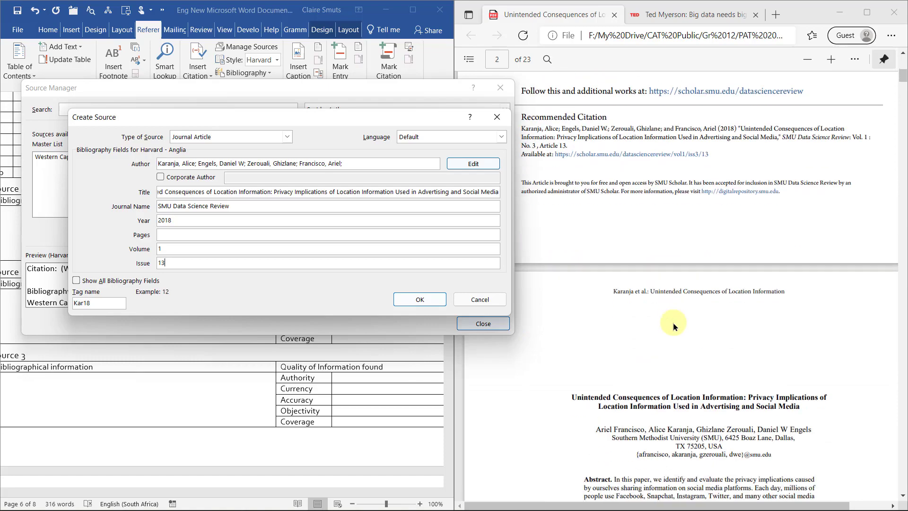
pyautogui.scroll(-1, 672, 322)
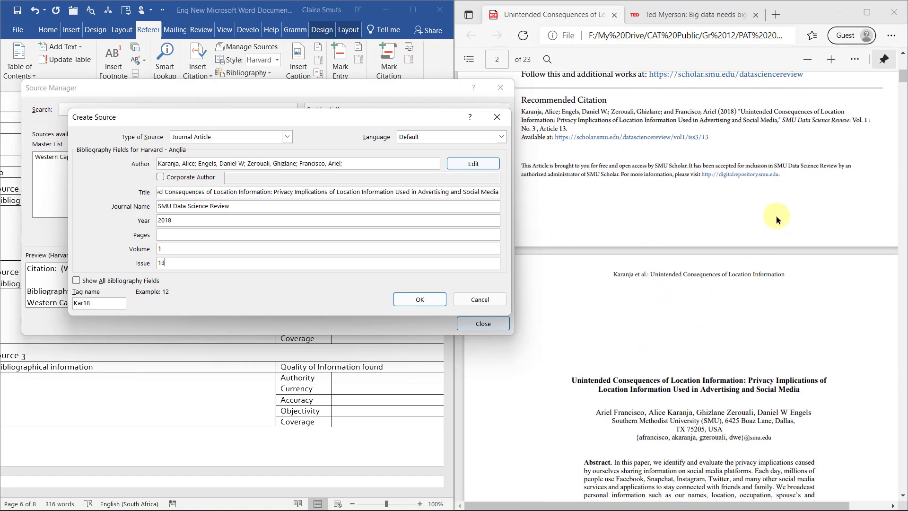
pyautogui.scroll(-10, 738, 320)
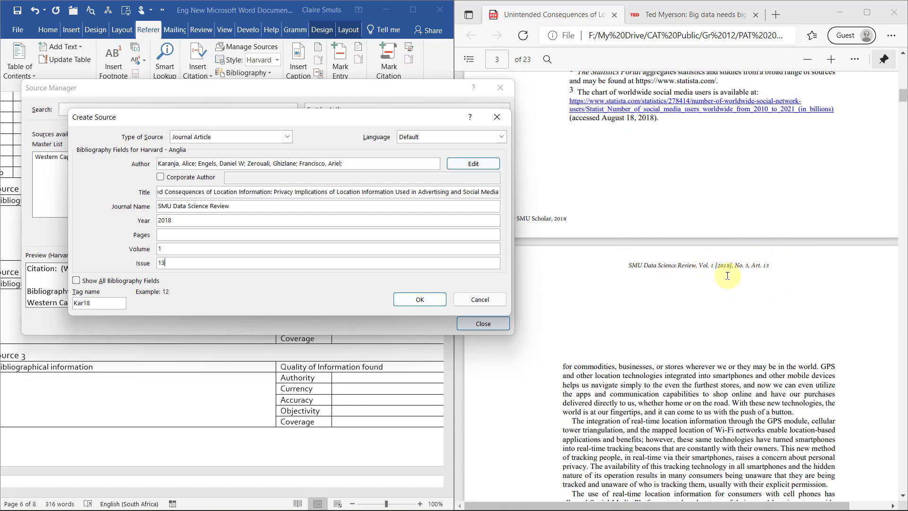
pyautogui.scroll(-10, 756, 312)
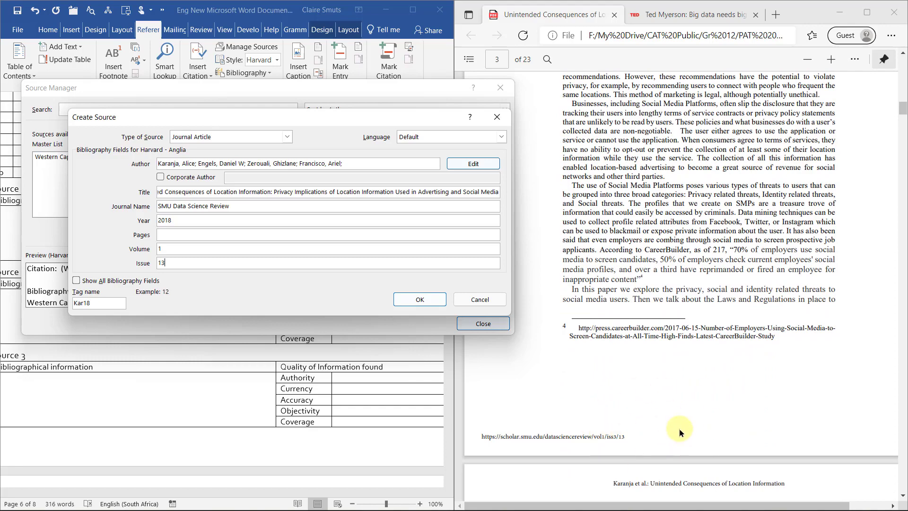
pyautogui.scroll(-8, 691, 402)
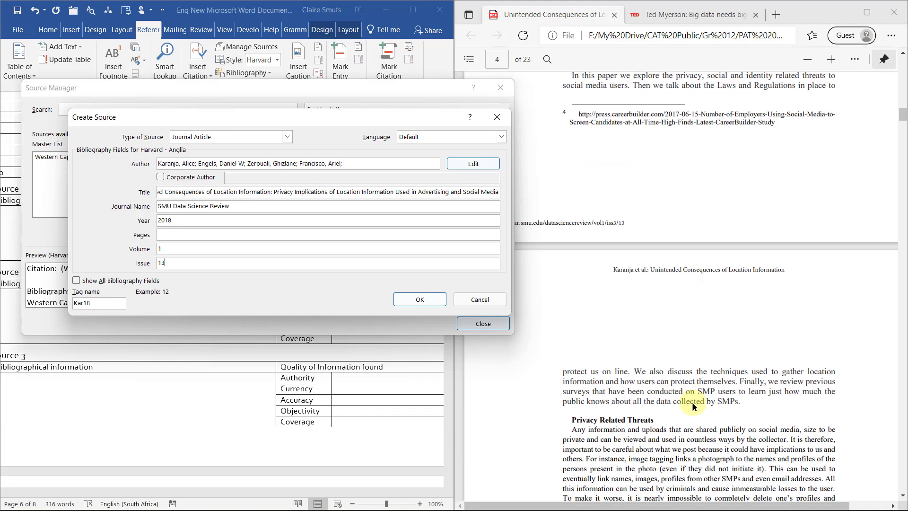
pyautogui.scroll(-6, 693, 405)
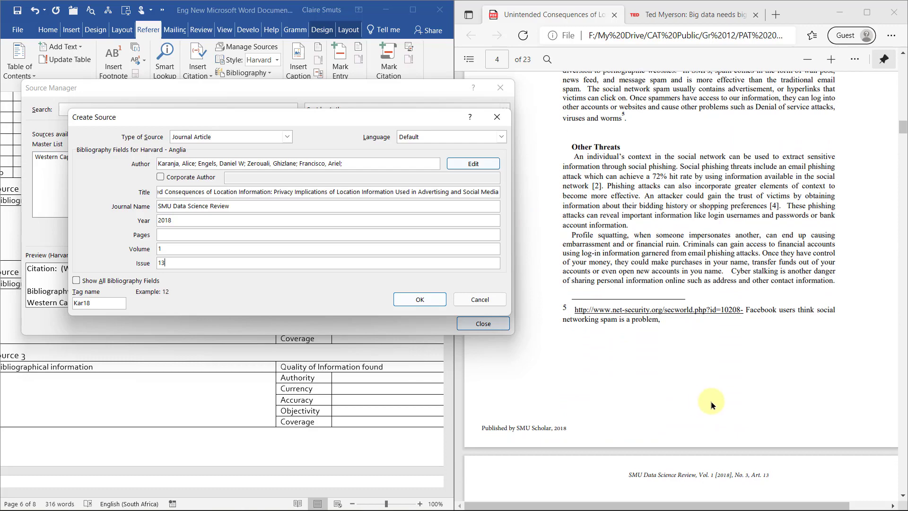
pyautogui.scroll(10, 714, 404)
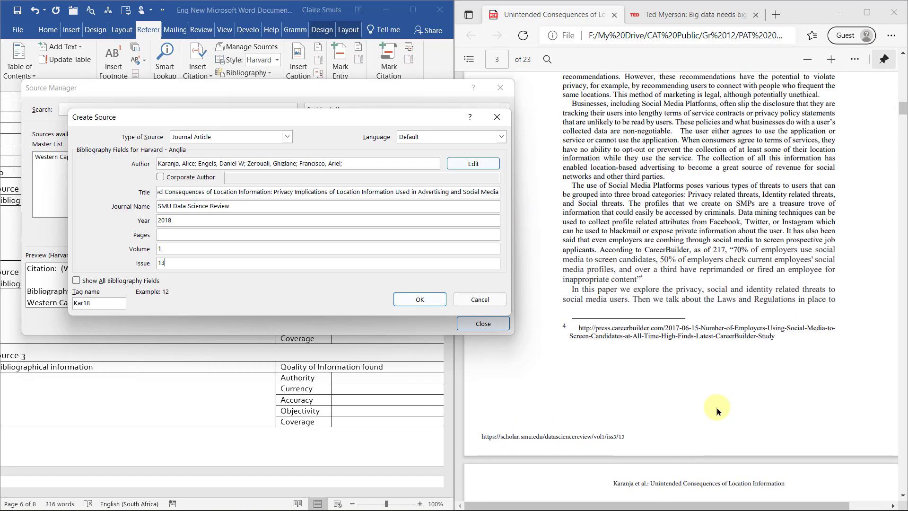
pyautogui.moveTo(632, 437); pyautogui.dragTo(481, 437)
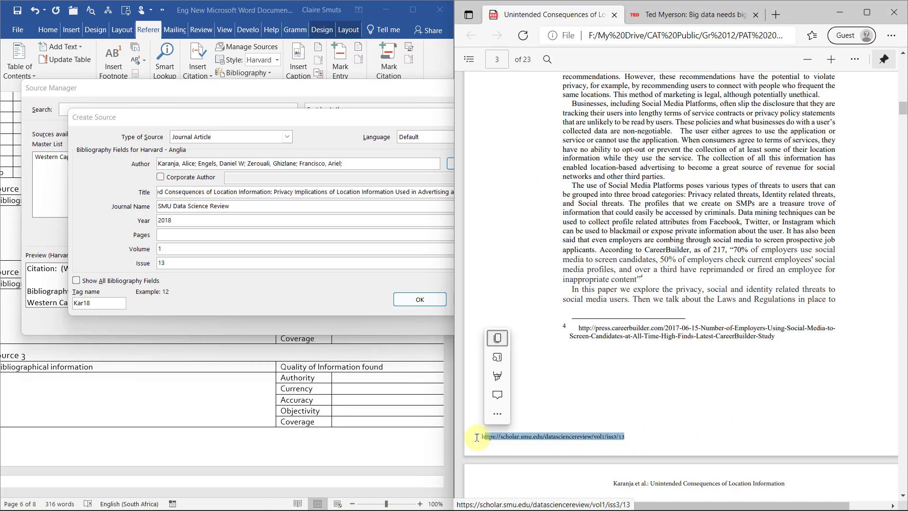
pyautogui.click(477, 434)
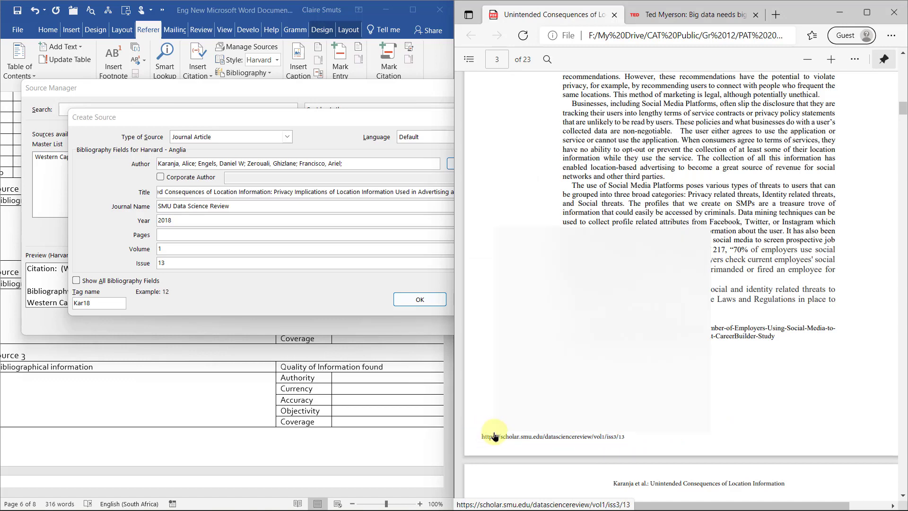
pyautogui.rightClick(480, 435)
pyautogui.click(547, 337)
pyautogui.click(382, 284)
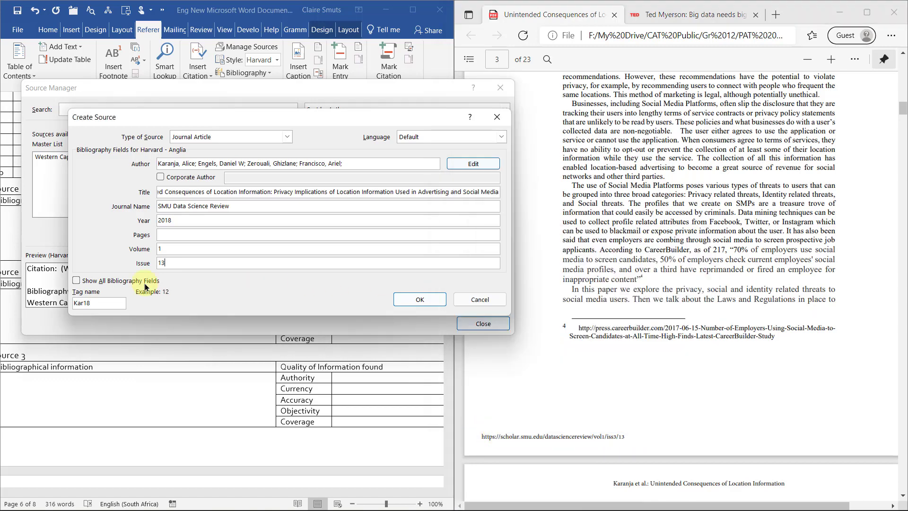
# Paste the copied link into the URL field among the journal article's full bibliography fields and save the source
pyautogui.click(105, 281)
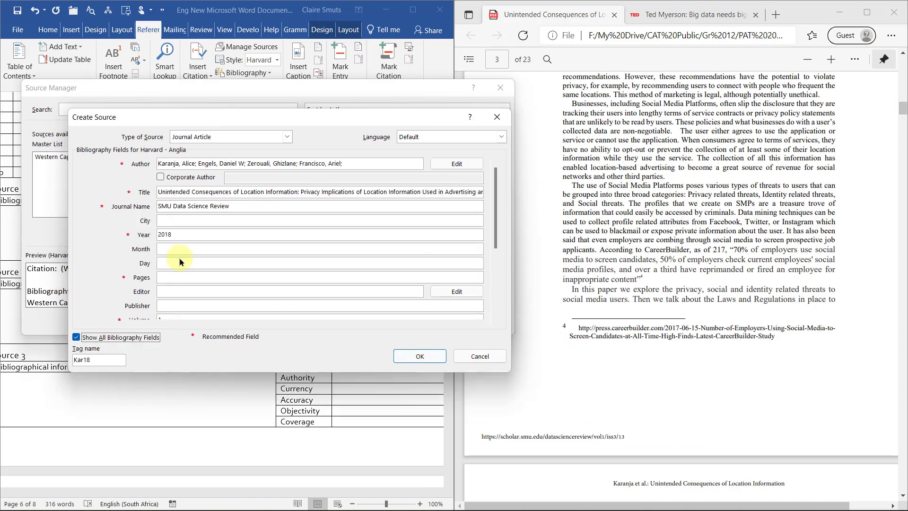
pyautogui.moveTo(497, 222); pyautogui.dragTo(495, 289)
pyautogui.click(188, 306)
pyautogui.rightClick(187, 305)
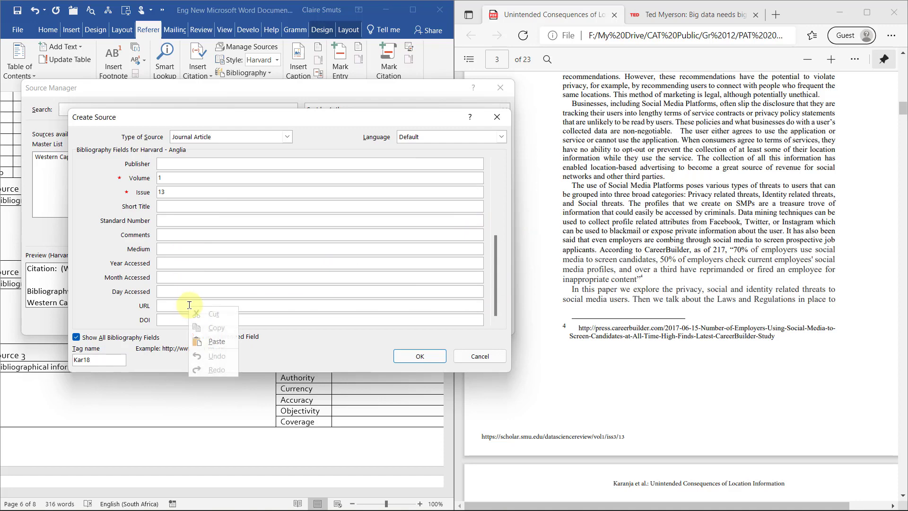
pyautogui.click(218, 340)
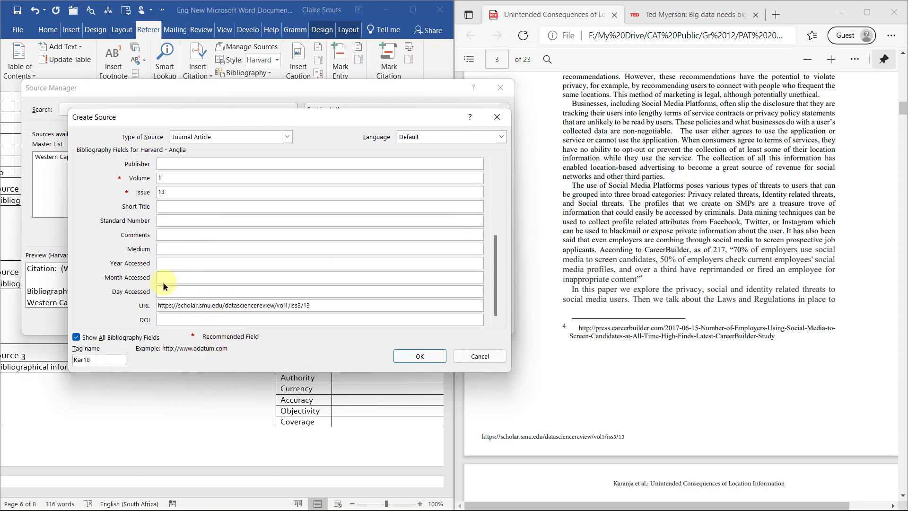
pyautogui.click(99, 339)
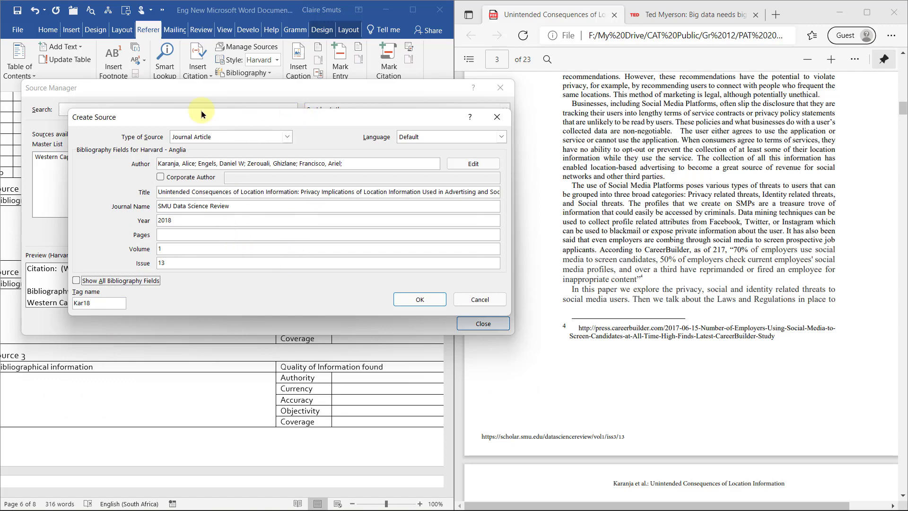
pyautogui.click(420, 301)
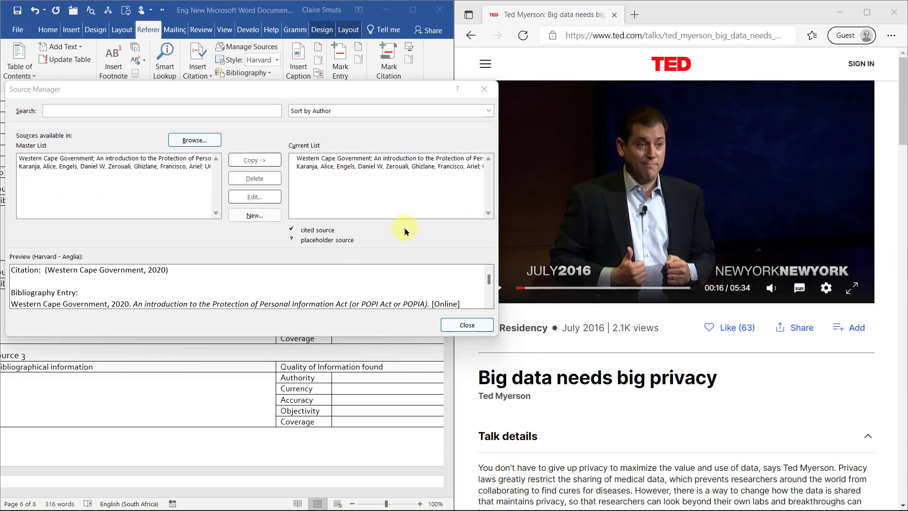
# Start a new source for the TED talk and set its type to Article in a Periodical
pyautogui.click(246, 216)
pyautogui.click(286, 137)
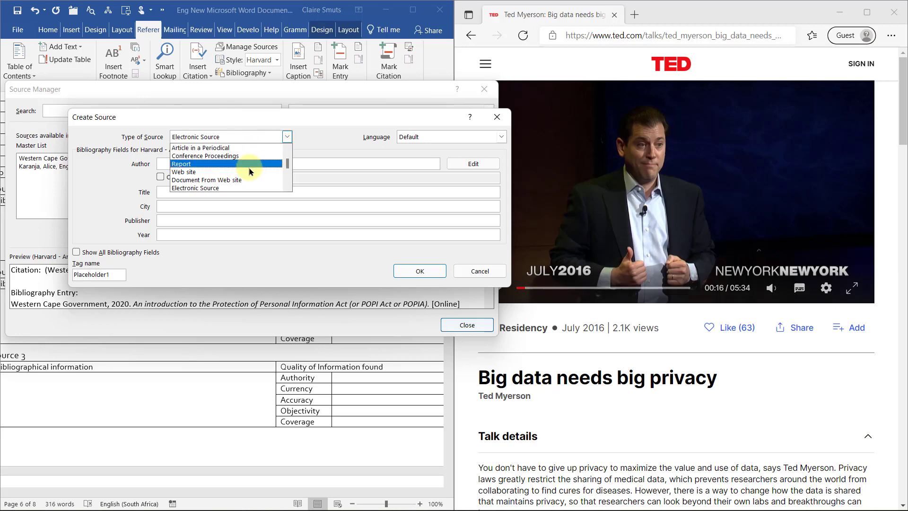
pyautogui.scroll(3, 248, 168)
pyautogui.scroll(-2, 237, 166)
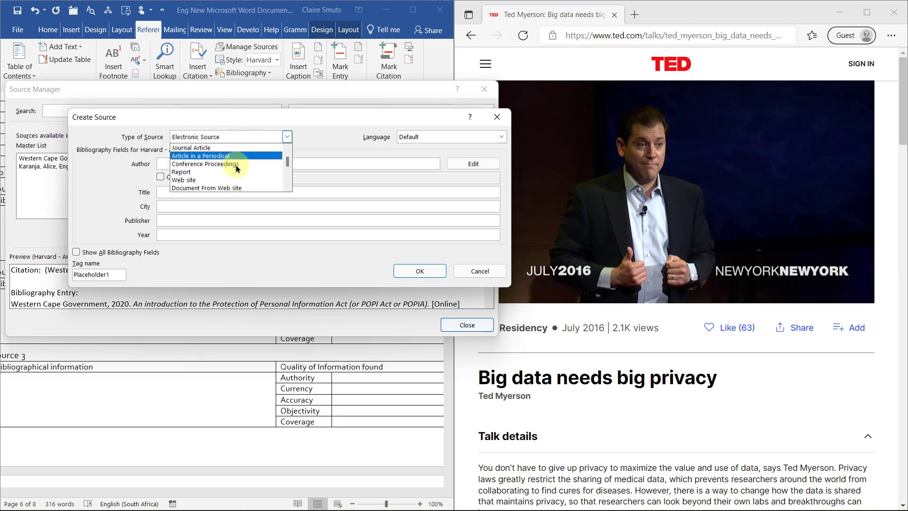
pyautogui.scroll(-4, 237, 168)
pyautogui.scroll(6, 237, 169)
pyautogui.click(237, 169)
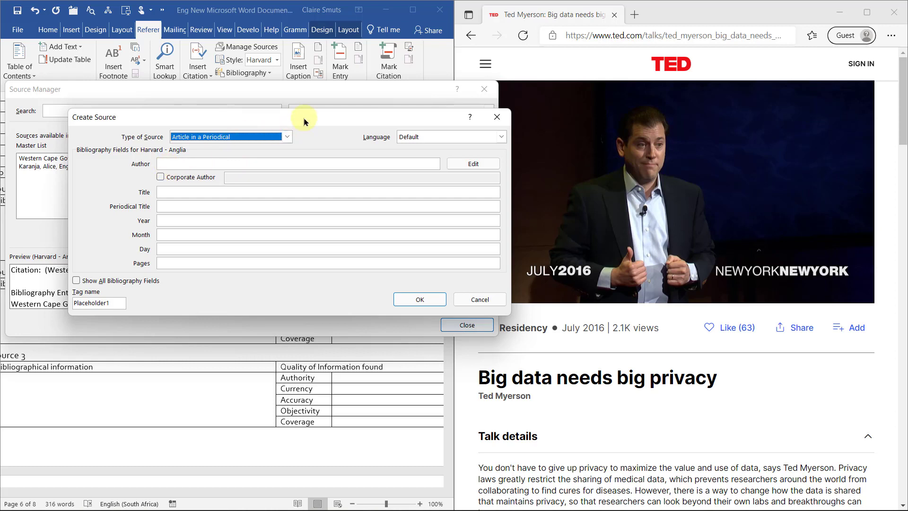
pyautogui.moveTo(306, 121); pyautogui.dragTo(280, 115)
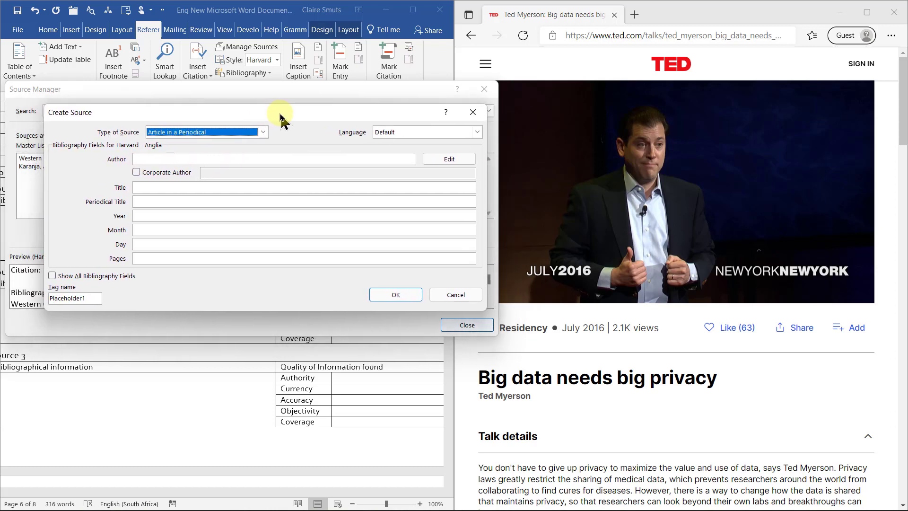
# Enter the speaker's name as author and copy the title "Big data needs big privacy" from the TED page into the title field
pyautogui.click(236, 161)
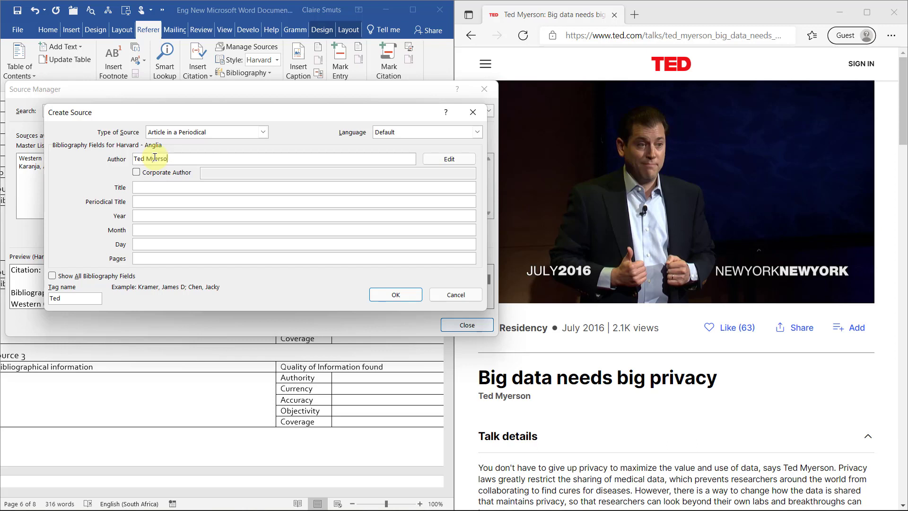
pyautogui.click(179, 188)
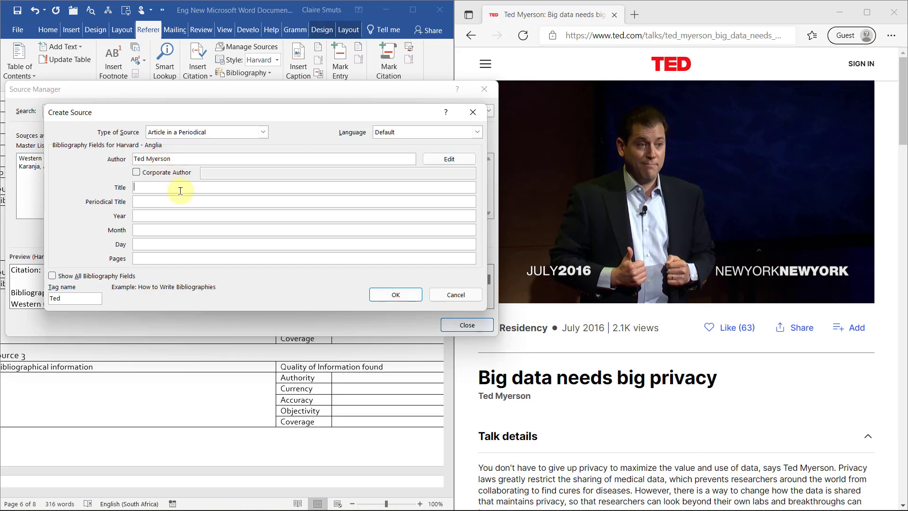
pyautogui.moveTo(719, 379); pyautogui.dragTo(479, 380)
pyautogui.rightClick(539, 381)
pyautogui.click(582, 127)
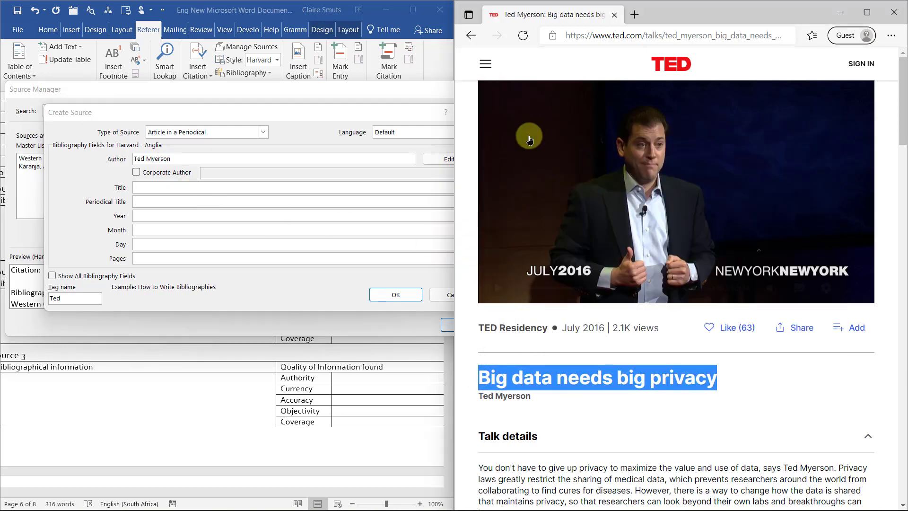
pyautogui.click(175, 187)
pyautogui.rightClick(174, 187)
pyautogui.click(187, 218)
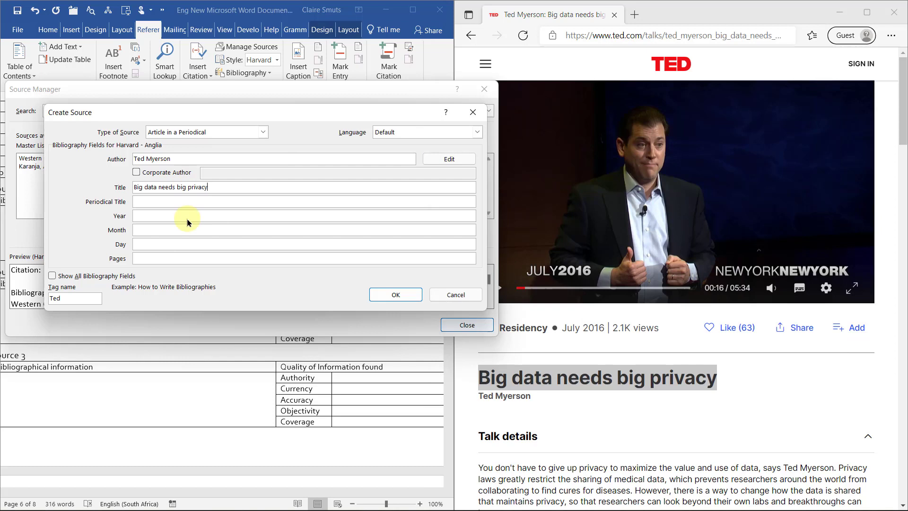
# Change the source type to Electronic Source and set the city to New York
pyautogui.click(159, 202)
pyautogui.click(263, 132)
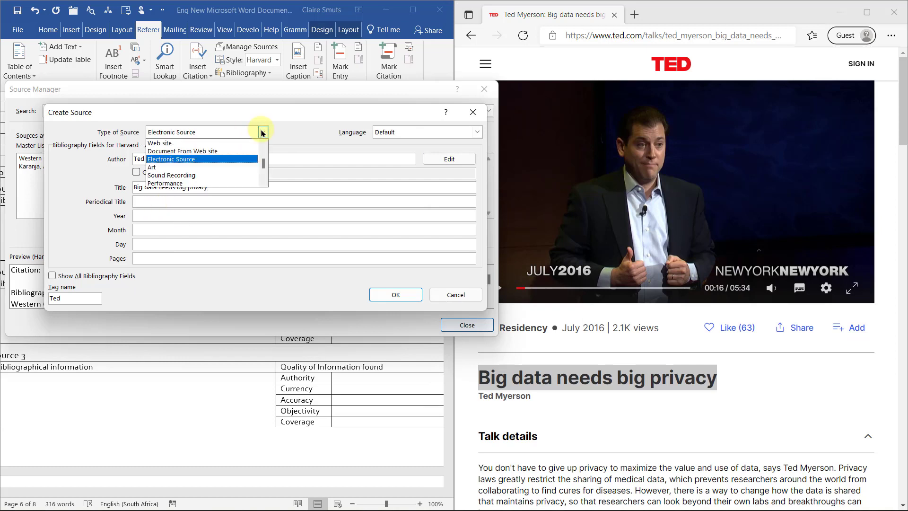
pyautogui.click(208, 150)
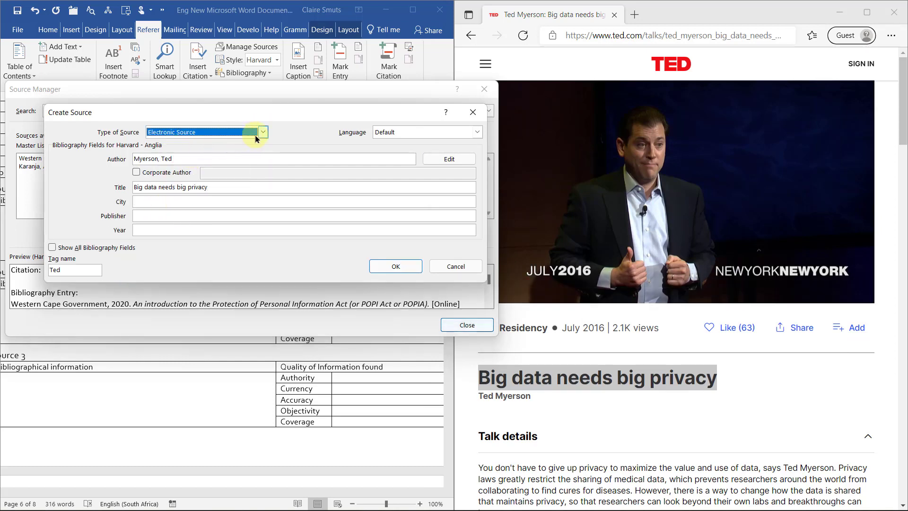
pyautogui.click(177, 199)
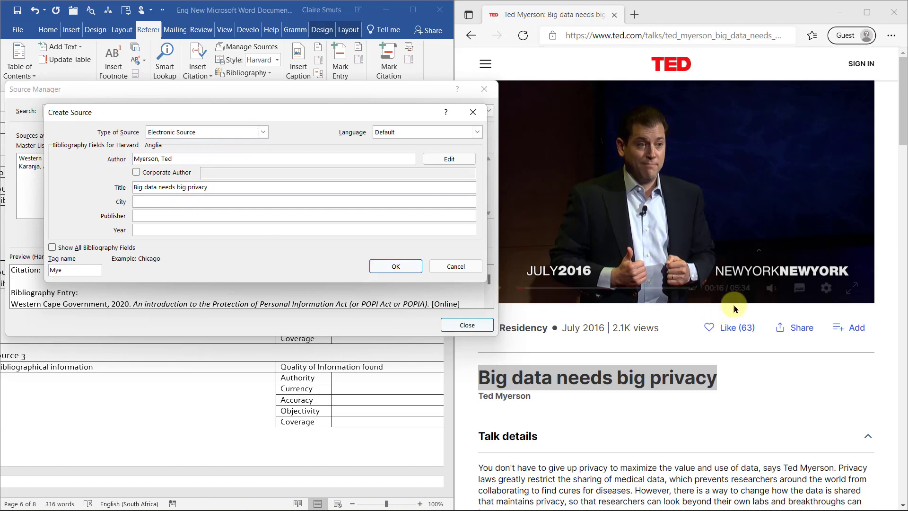
pyautogui.moveTo(776, 285)
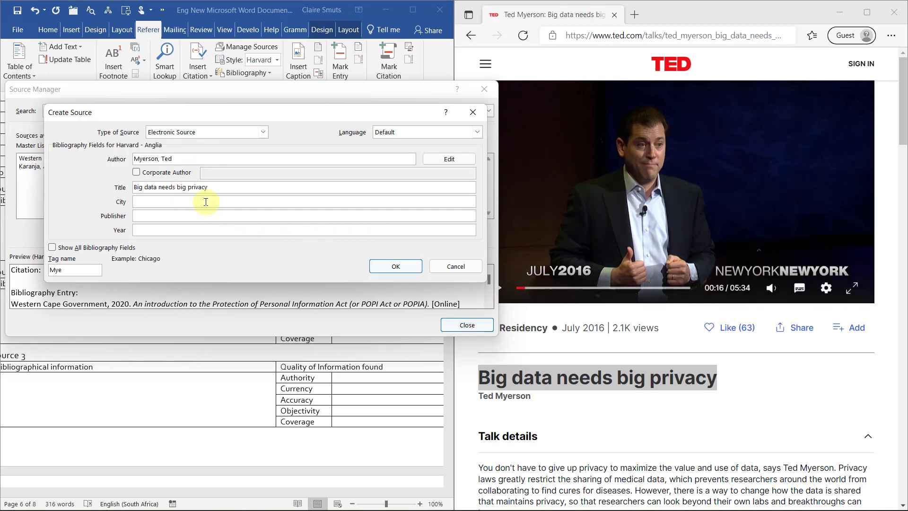
pyautogui.write('New York')
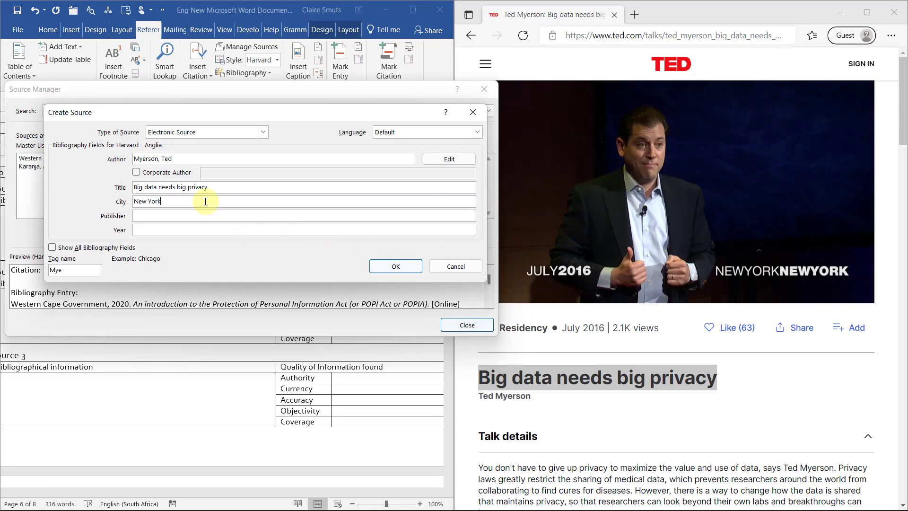
# Copy the TED talk page's web address into the URL field among the source's full bibliography fields
pyautogui.click(76, 248)
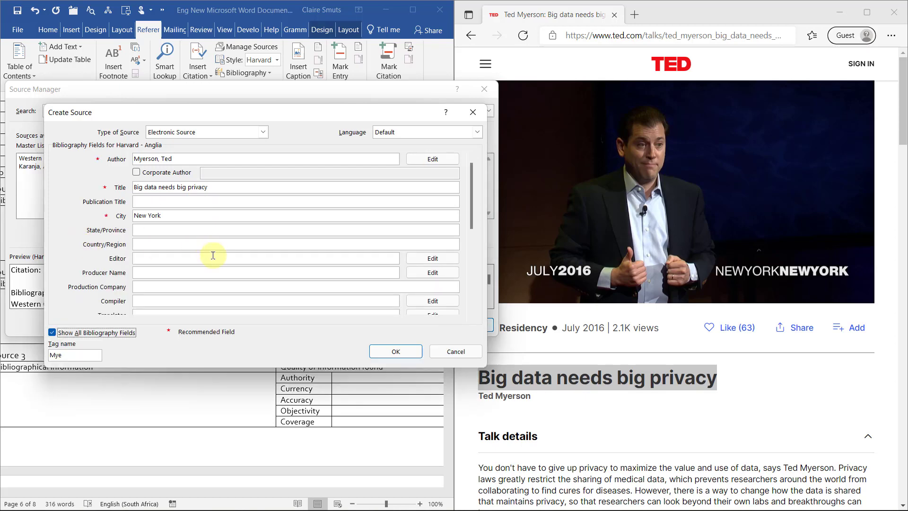
pyautogui.moveTo(472, 197); pyautogui.dragTo(458, 299)
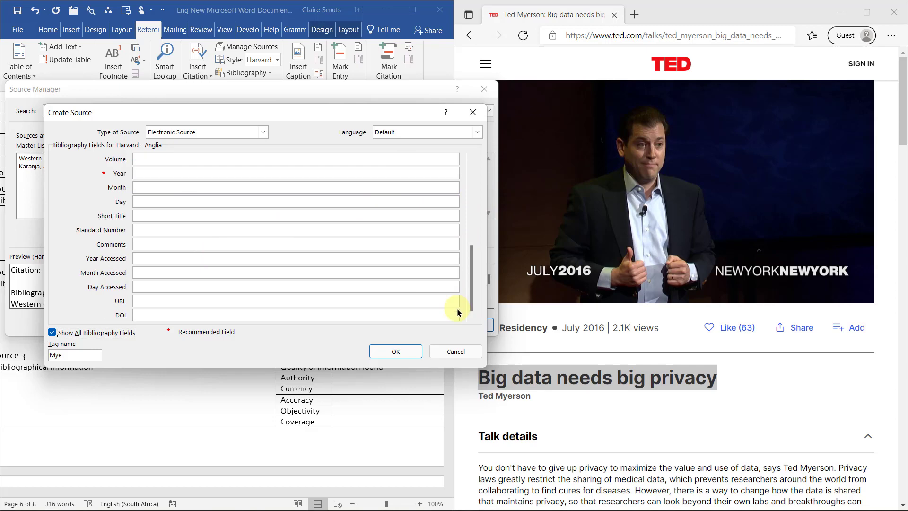
pyautogui.click(641, 41)
pyautogui.rightClick(641, 41)
pyautogui.click(653, 147)
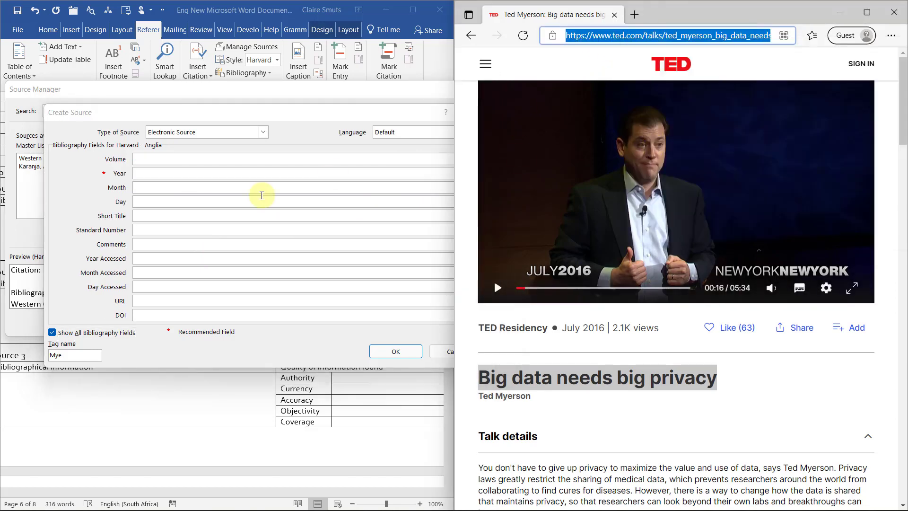
pyautogui.click(140, 297)
pyautogui.rightClick(140, 298)
pyautogui.click(157, 334)
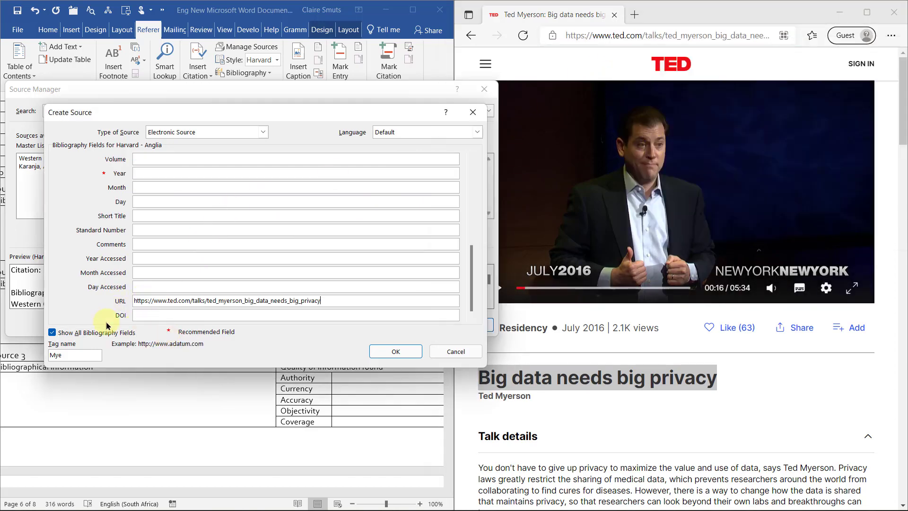
pyautogui.click(52, 333)
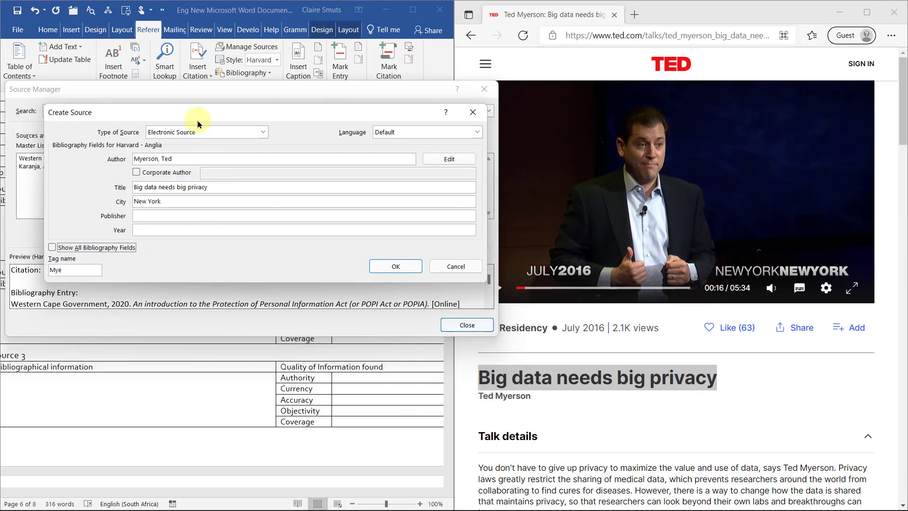
# Set the publisher to TED and the year to 2016, then save the source and close the Source Manager
pyautogui.click(158, 216)
pyautogui.moveTo(536, 258)
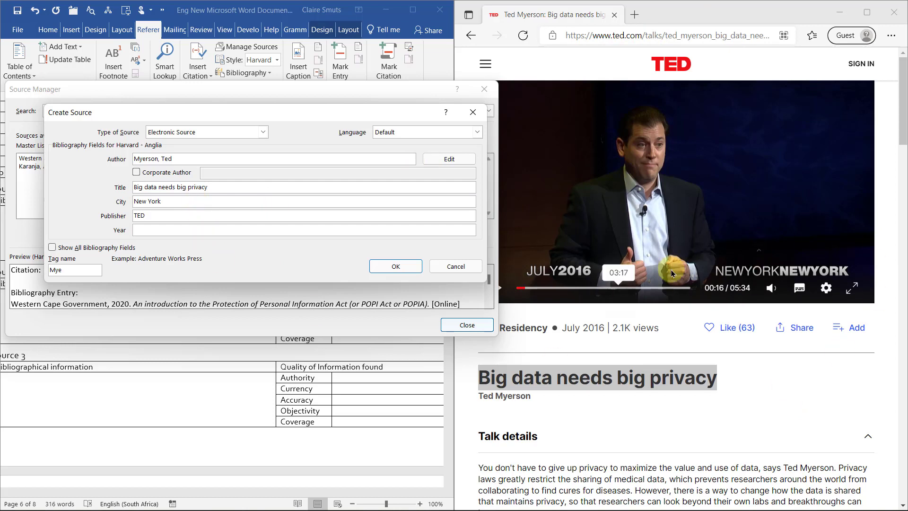
pyautogui.click(145, 229)
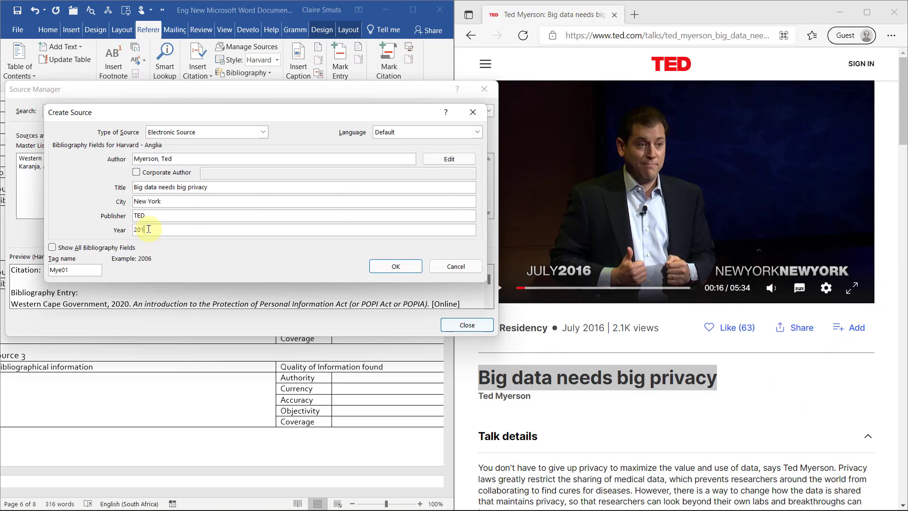
pyautogui.click(52, 248)
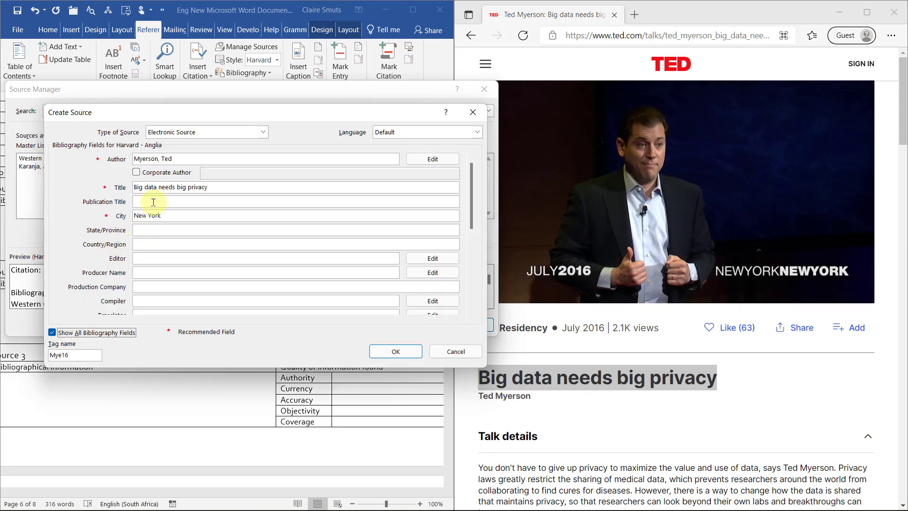
pyautogui.scroll(-5, 176, 186)
pyautogui.click(52, 333)
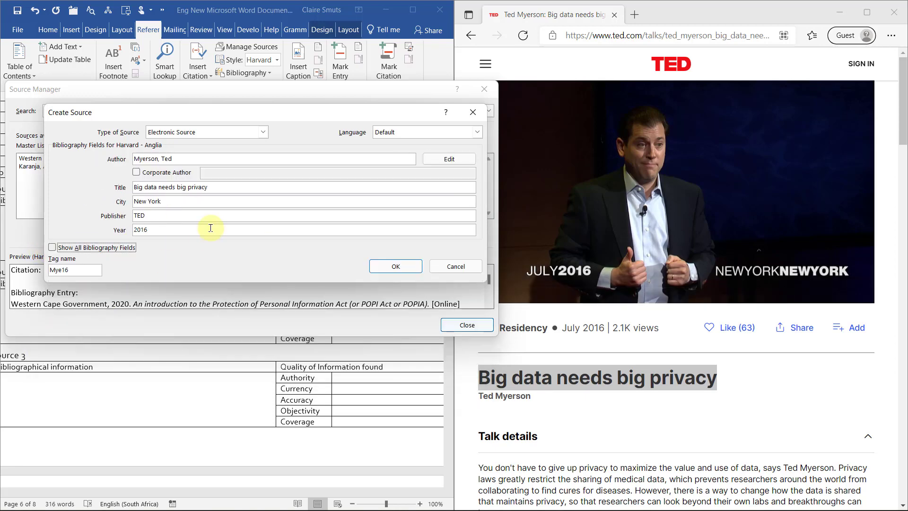
pyautogui.click(396, 268)
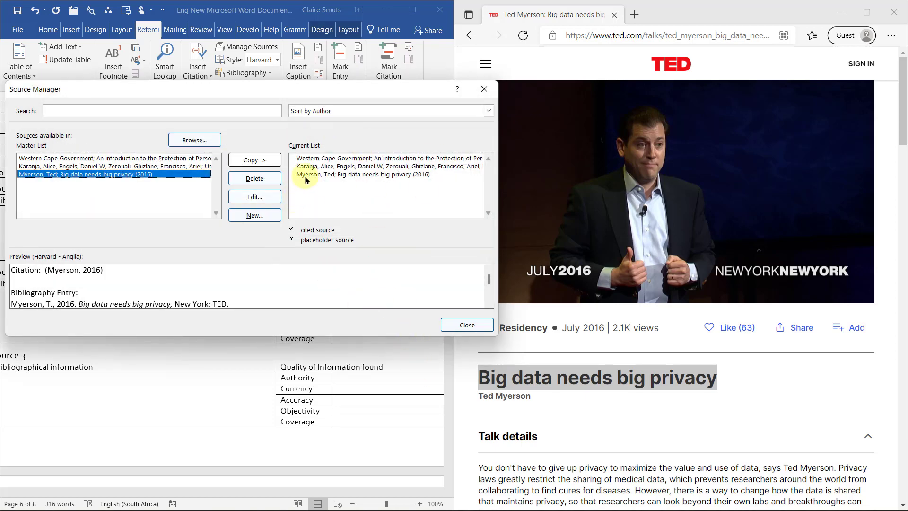
pyautogui.click(467, 325)
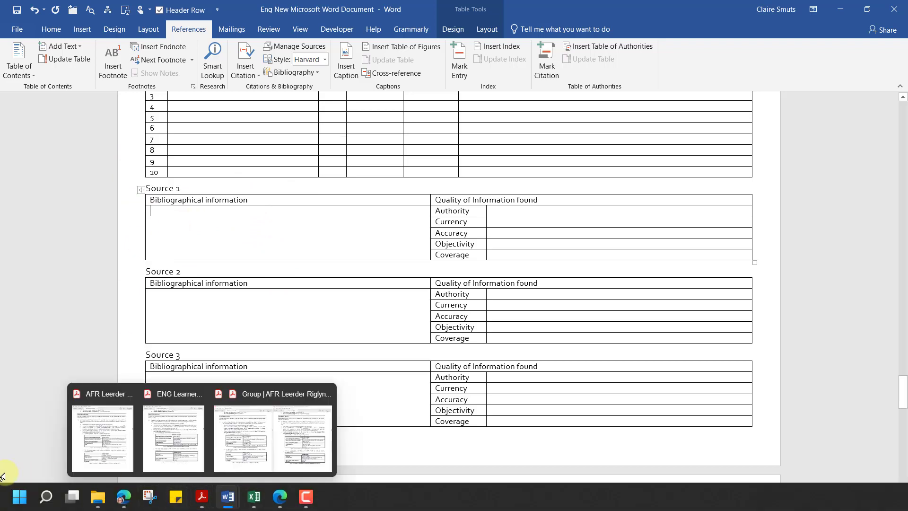
# Search Windows for the Snipping Tool and open it
pyautogui.click(19, 497)
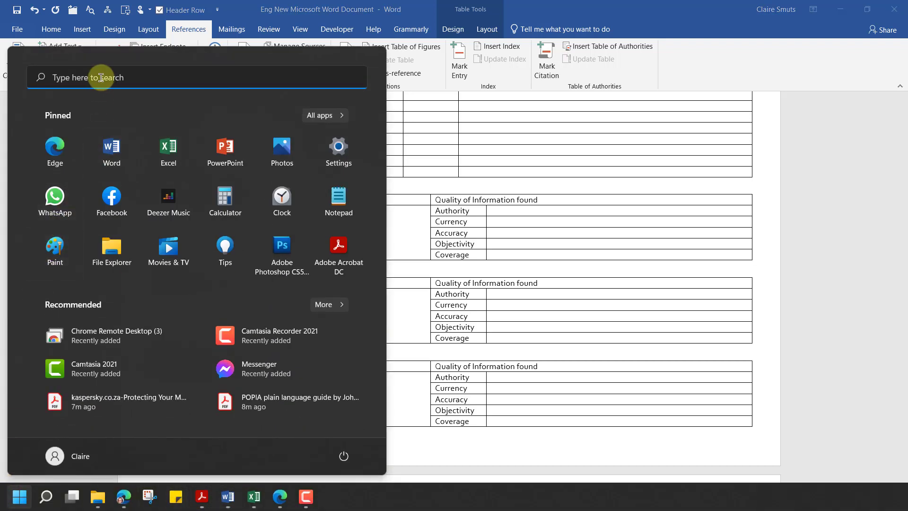
pyautogui.write('sniop')
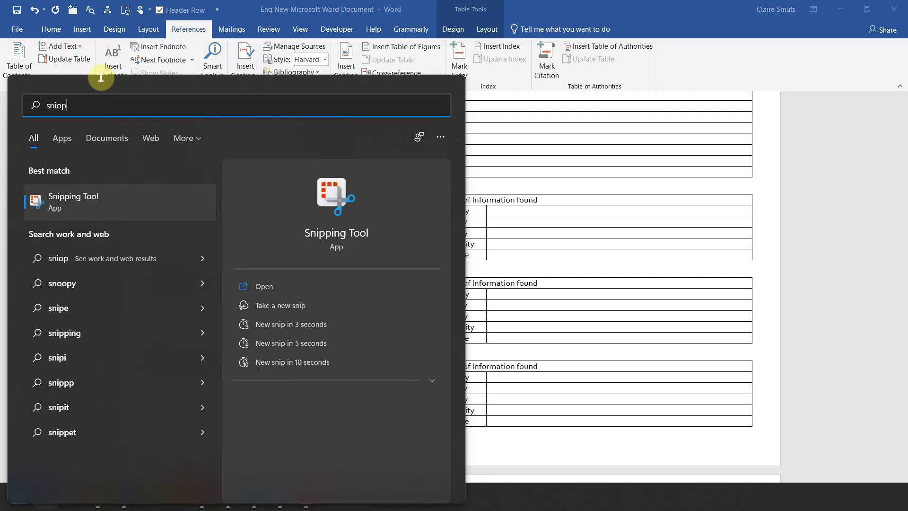
pyautogui.click(77, 203)
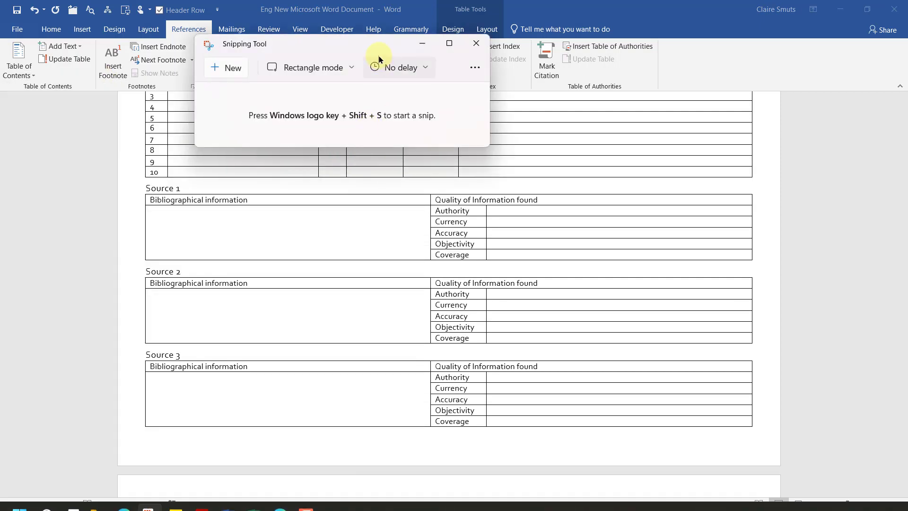
# Open the Western Cape Government source from the current list for editing in the Source Manager, keeping the Snipping Tool clear of it
pyautogui.moveTo(379, 56); pyautogui.dragTo(608, 122)
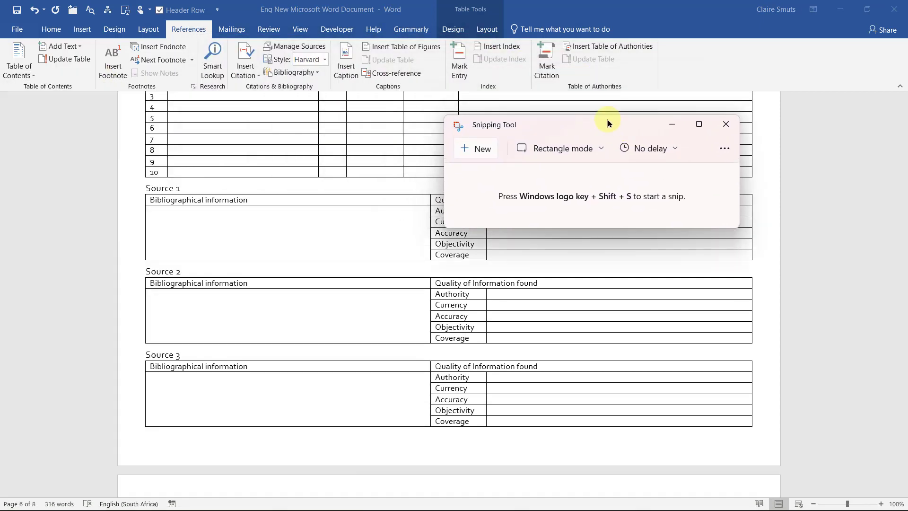
pyautogui.click(311, 48)
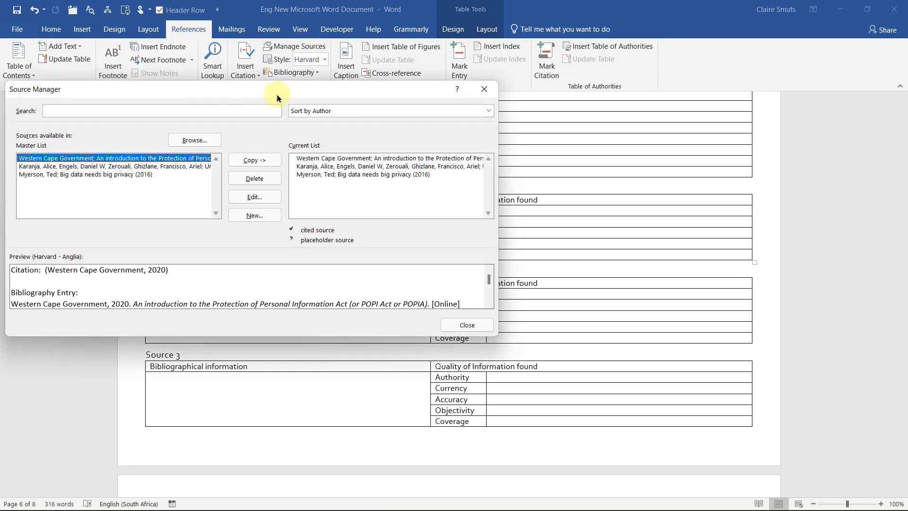
pyautogui.moveTo(277, 98); pyautogui.dragTo(336, 96)
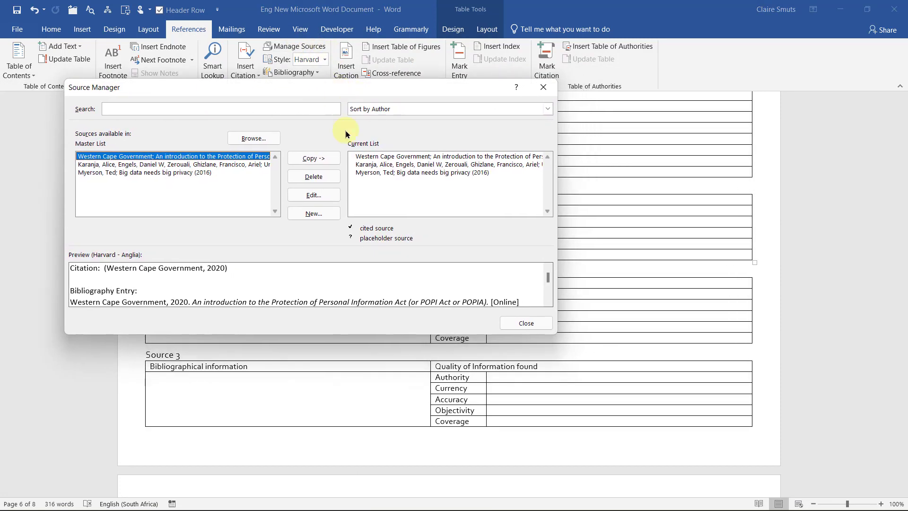
pyautogui.click(371, 158)
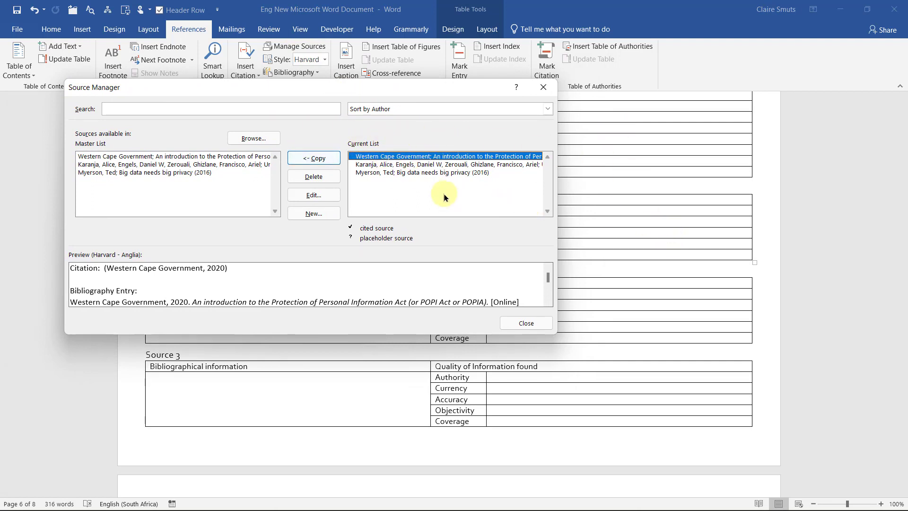
pyautogui.click(314, 196)
pyautogui.moveTo(348, 494)
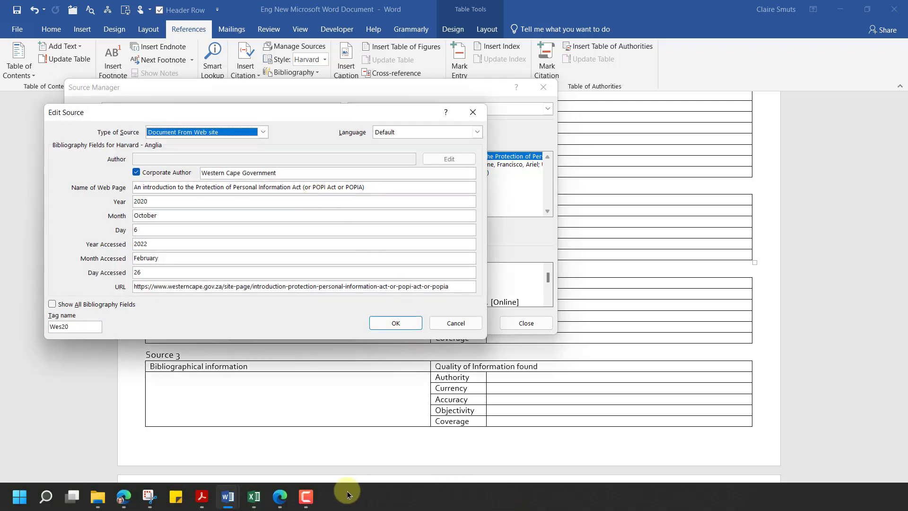
# Capture a rectangular snip of the Western Cape Government source's bibliography fields, from the Harvard - Anglia heading down to the URL
pyautogui.click(150, 496)
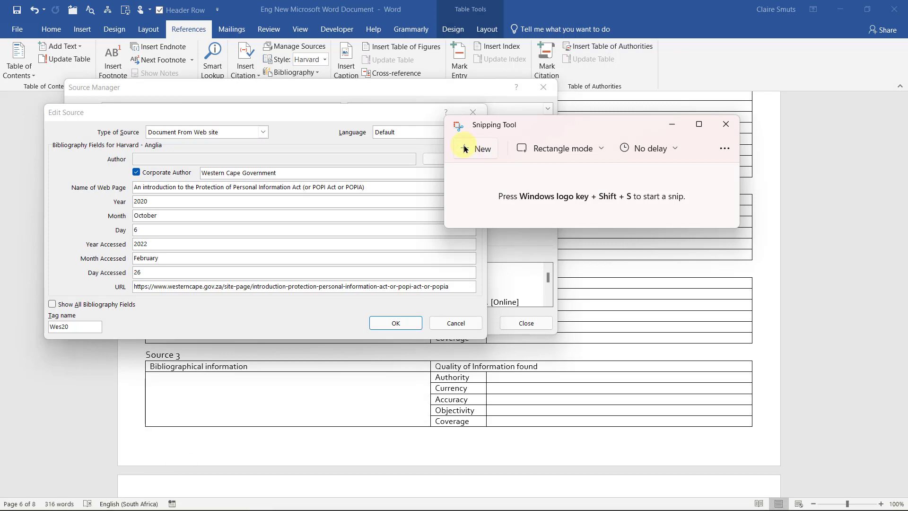
pyautogui.click(479, 149)
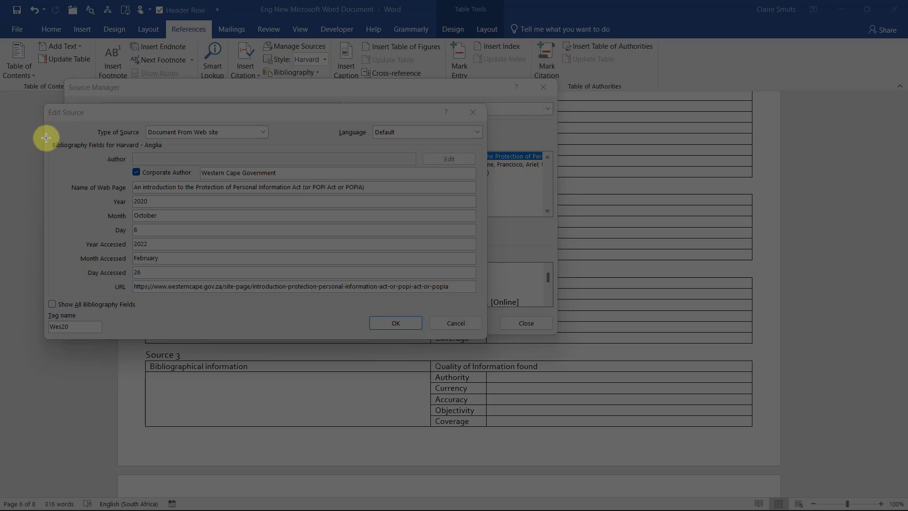
pyautogui.moveTo(45, 139); pyautogui.dragTo(370, 298)
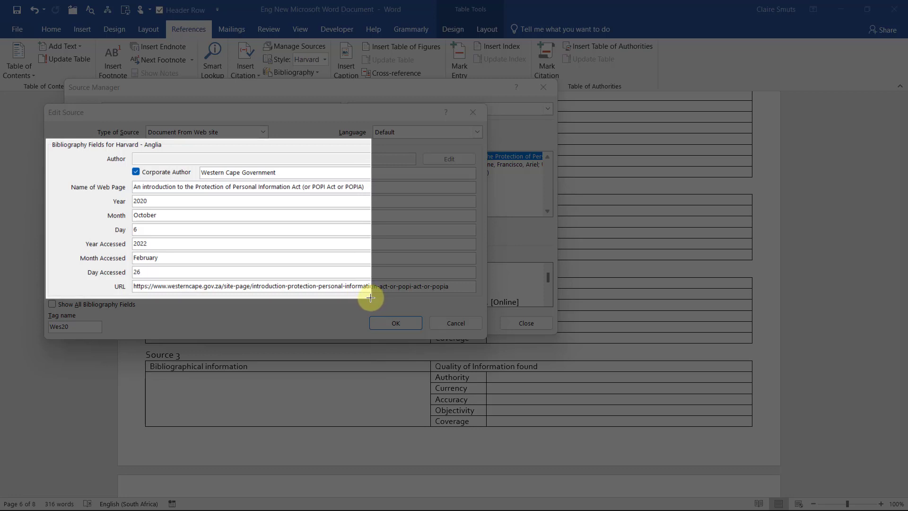
pyautogui.moveTo(370, 298)
pyautogui.mouseDown()
pyautogui.moveTo(479, 298)
pyautogui.moveTo(373, 298)
pyautogui.mouseUp()
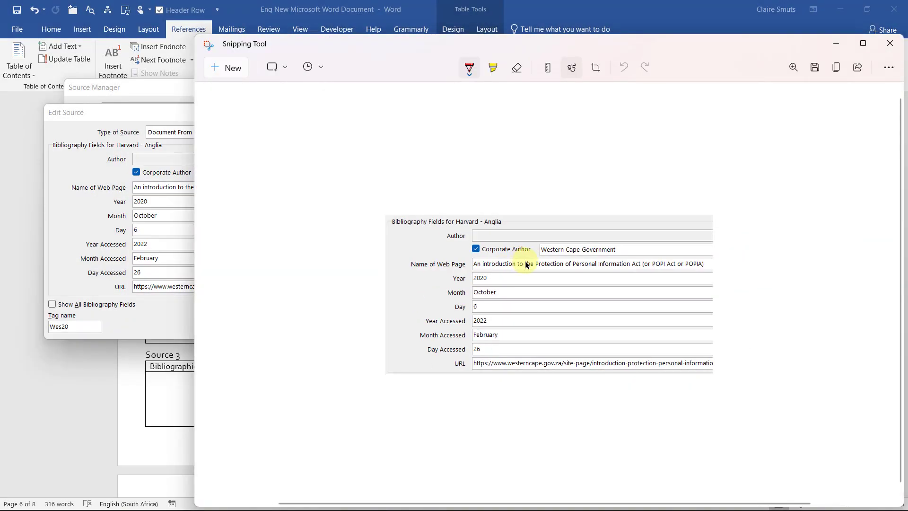
# Set the Western Cape Government source's day to 6, update both source lists with the change, and close the Source Manager
pyautogui.click(156, 314)
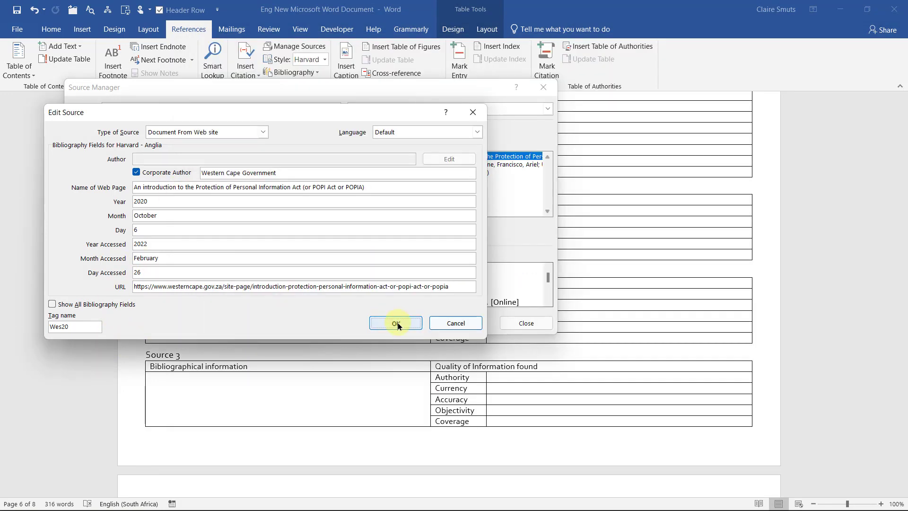
pyautogui.click(396, 324)
pyautogui.click(313, 195)
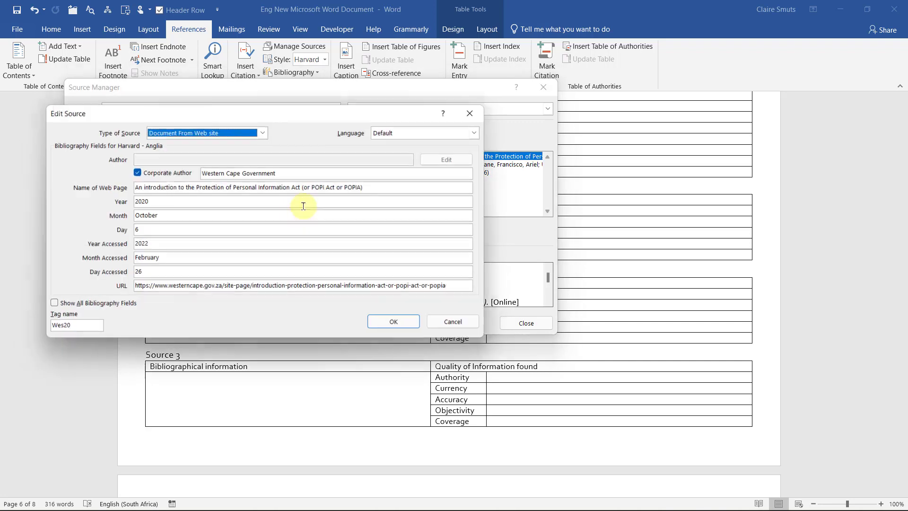
pyautogui.click(161, 244)
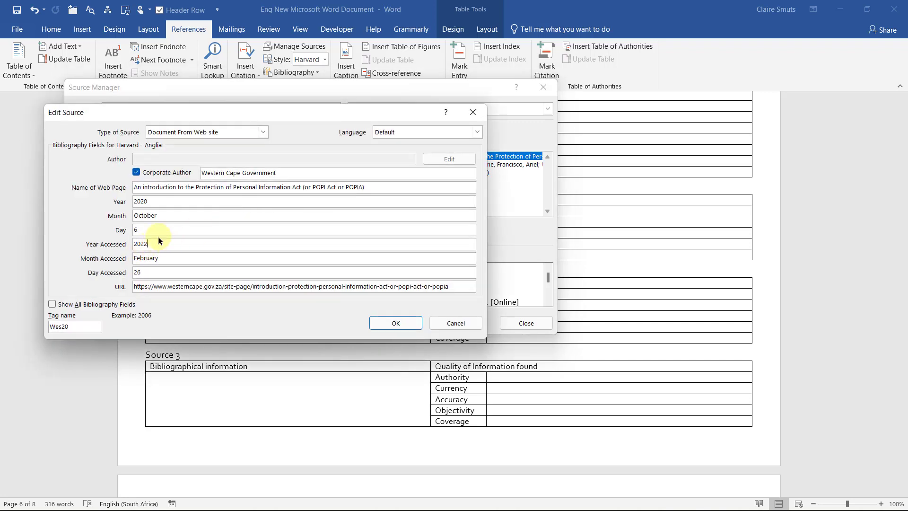
pyautogui.click(137, 230)
pyautogui.write('6')
pyautogui.click(390, 323)
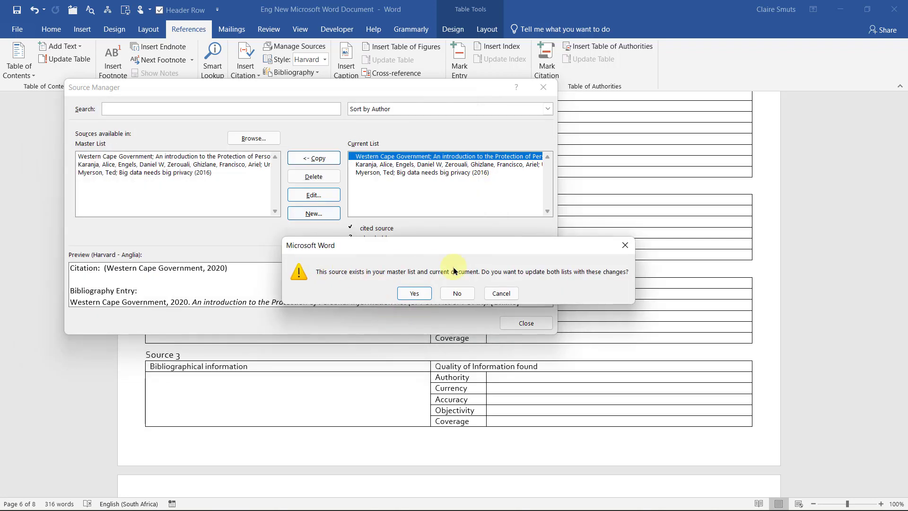
pyautogui.click(414, 294)
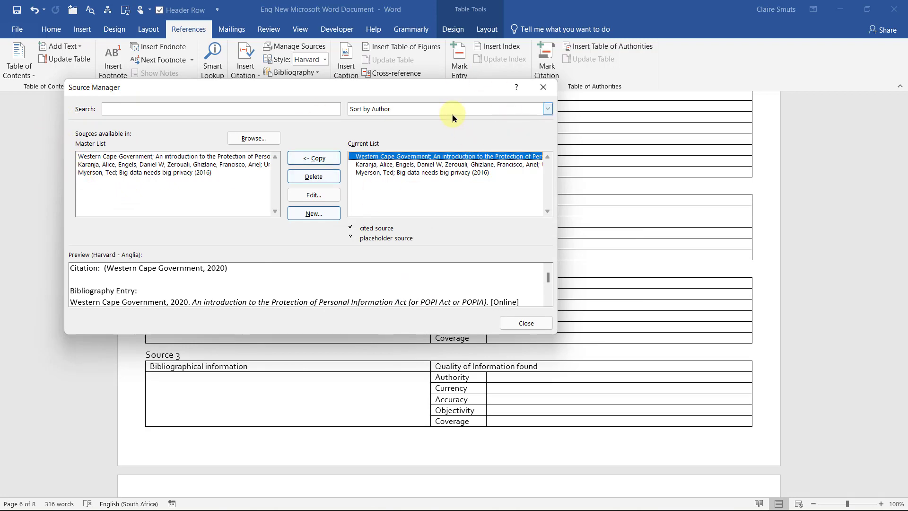
pyautogui.click(526, 323)
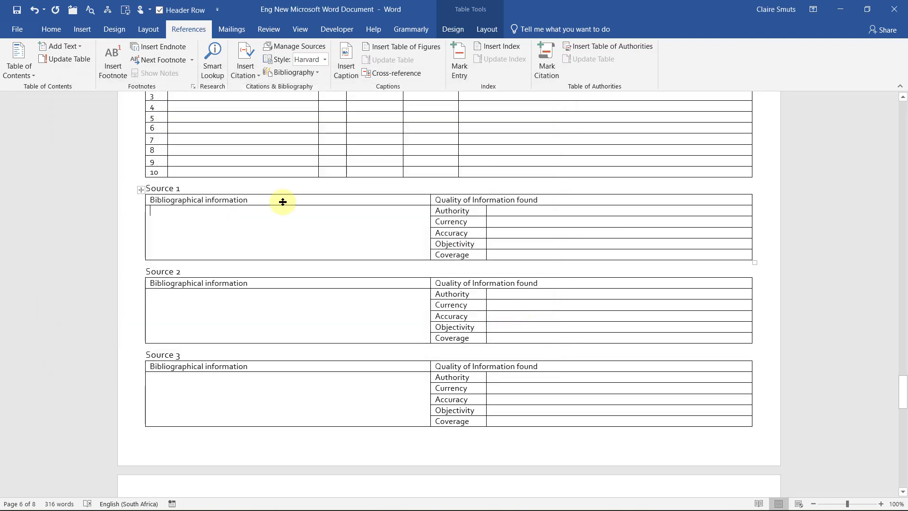
# Paste the captured bibliography fields into the Bibliographical information cells of the Source 1, Source 2 and Source 3 tables
pyautogui.rightClick(176, 212)
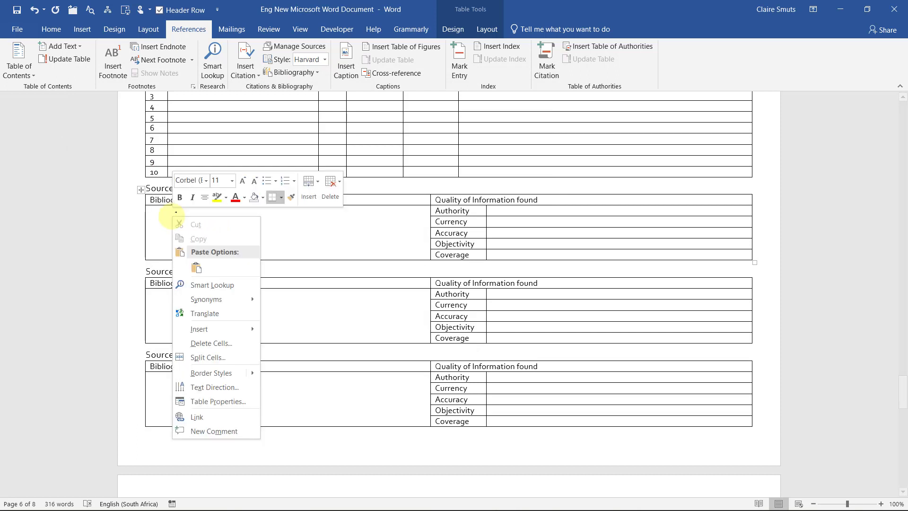
pyautogui.click(193, 270)
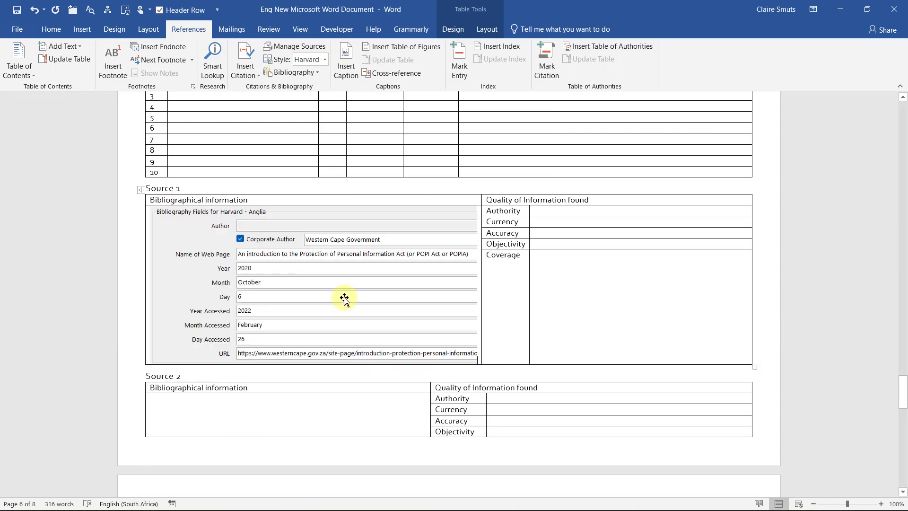
pyautogui.scroll(-2, 345, 296)
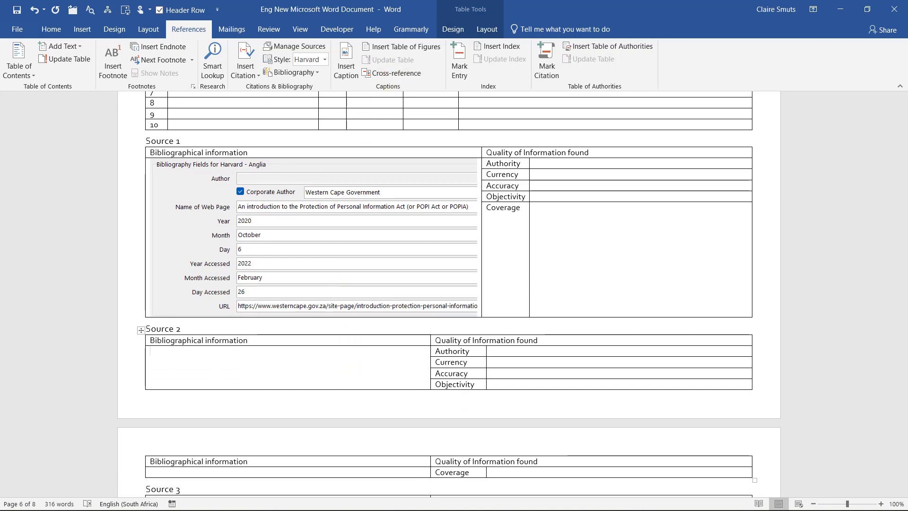
pyautogui.hotkey('ctrl', 'v')
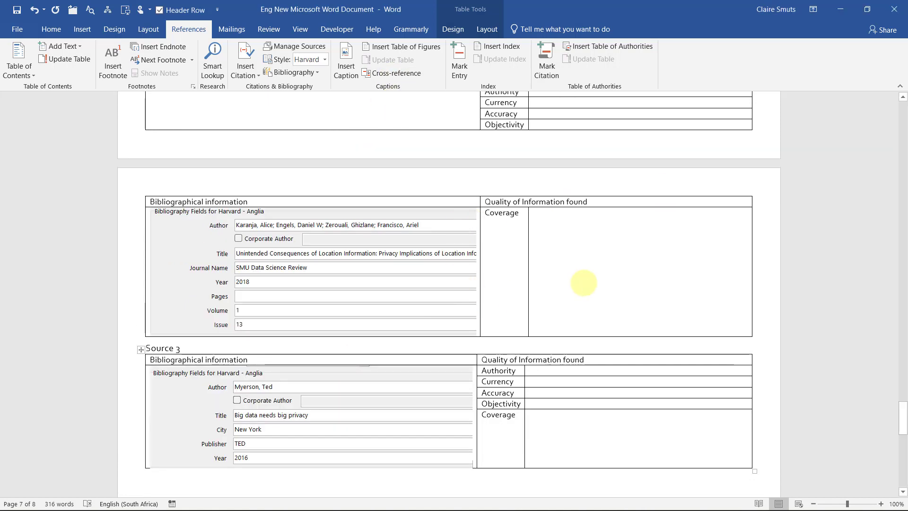
# Insert page breaks before the Source 2 and Source 3 headings so that each source table starts on a new page
pyautogui.scroll(4, 544, 283)
pyautogui.scroll(-3, 118, 142)
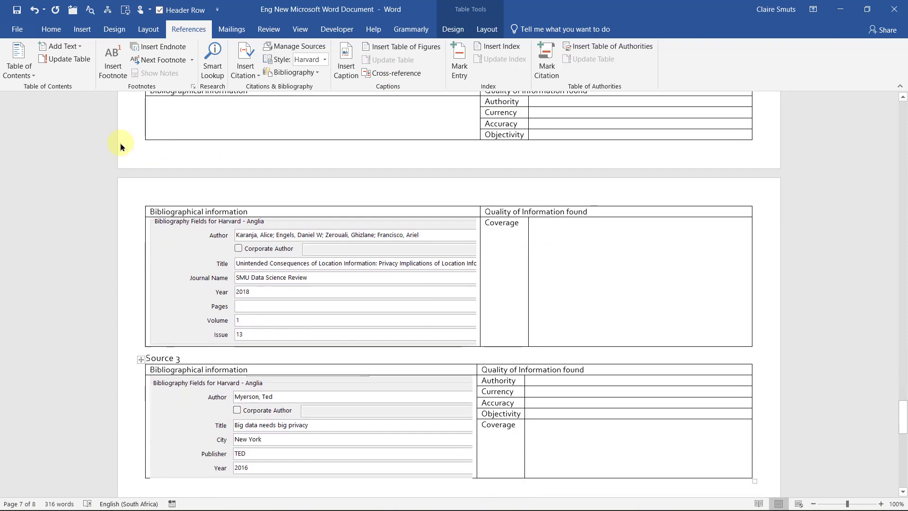
pyautogui.scroll(5, 209, 223)
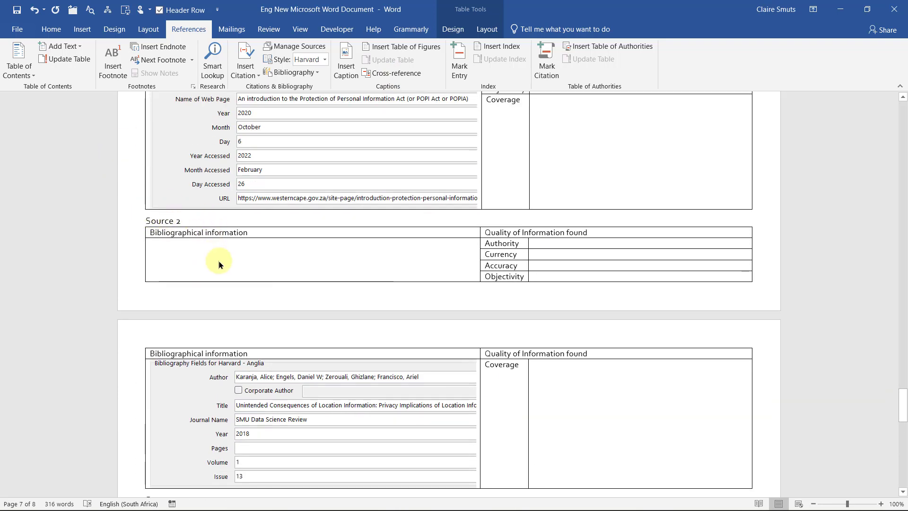
pyautogui.scroll(2, 177, 220)
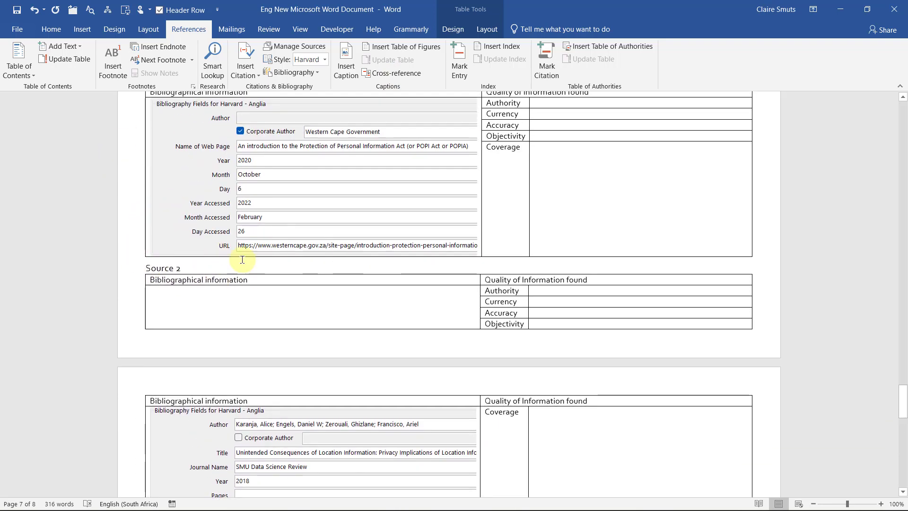
pyautogui.click(147, 268)
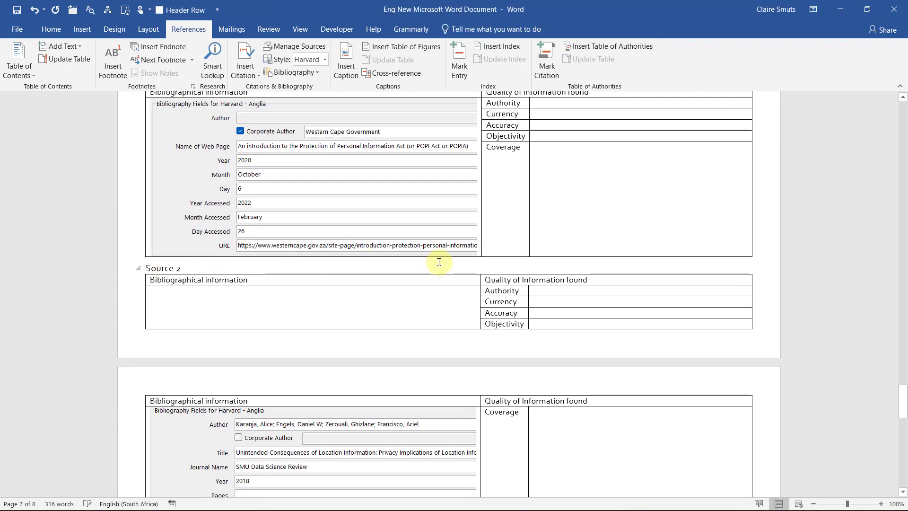
pyautogui.scroll(4, 203, 268)
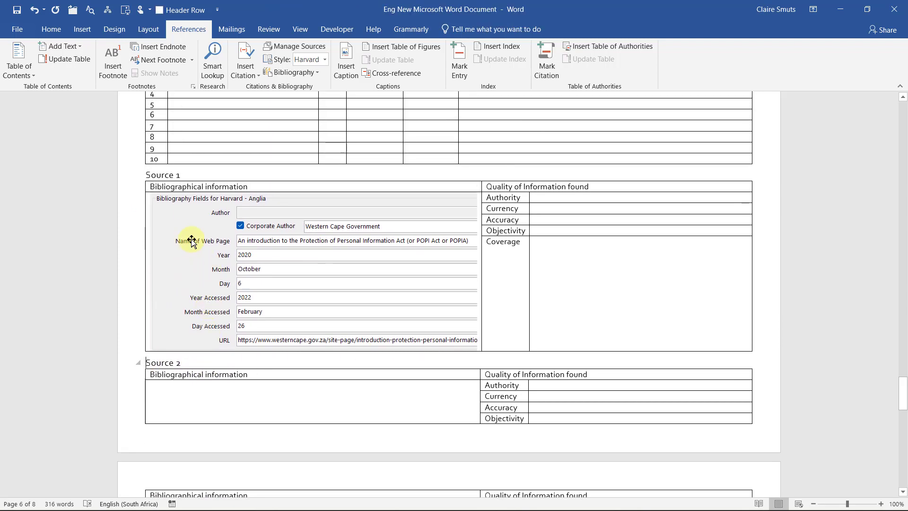
pyautogui.scroll(-7, 197, 239)
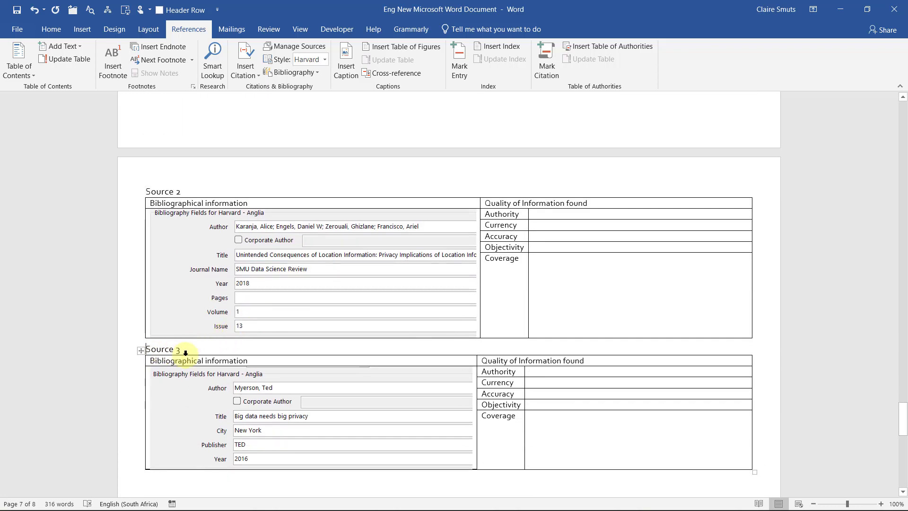
pyautogui.hotkey('ctrl', 'Return')
pyautogui.scroll(5, 196, 355)
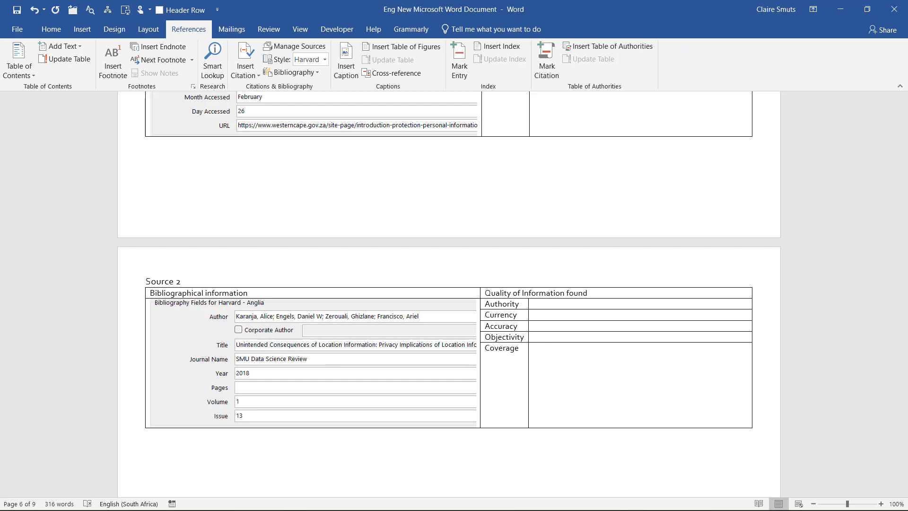
# Switch to the assessment rubric in Excel and tick the two number-of-sources criteria: at least 2 websites and at least 1 other source
pyautogui.hotkey('alt', 'Tab')
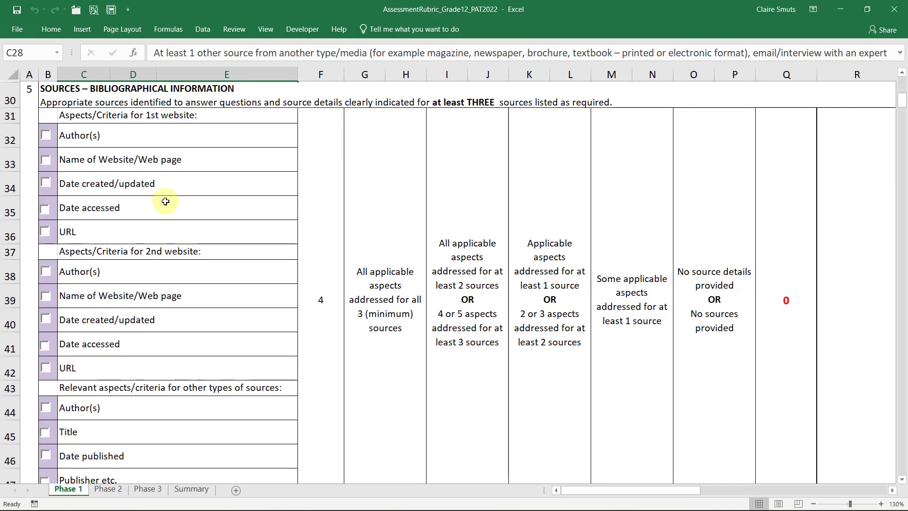
pyautogui.scroll(4, 340, 320)
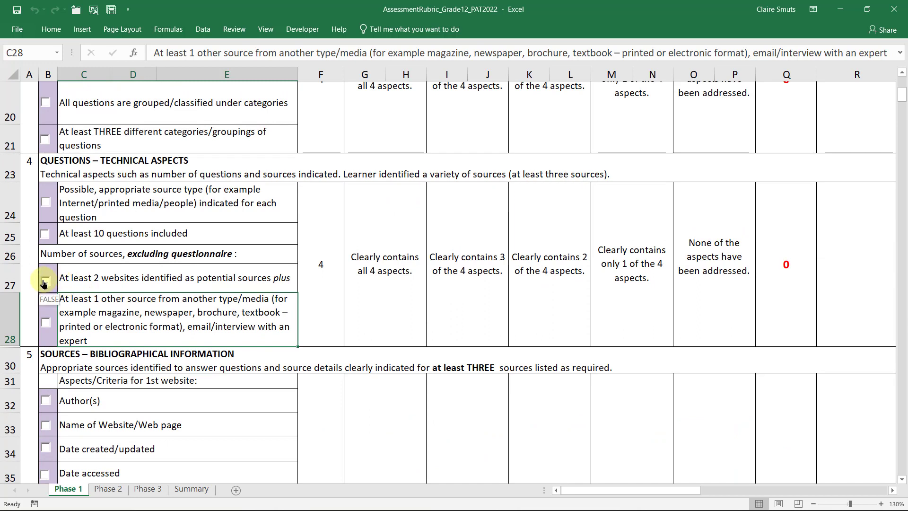
pyautogui.click(156, 278)
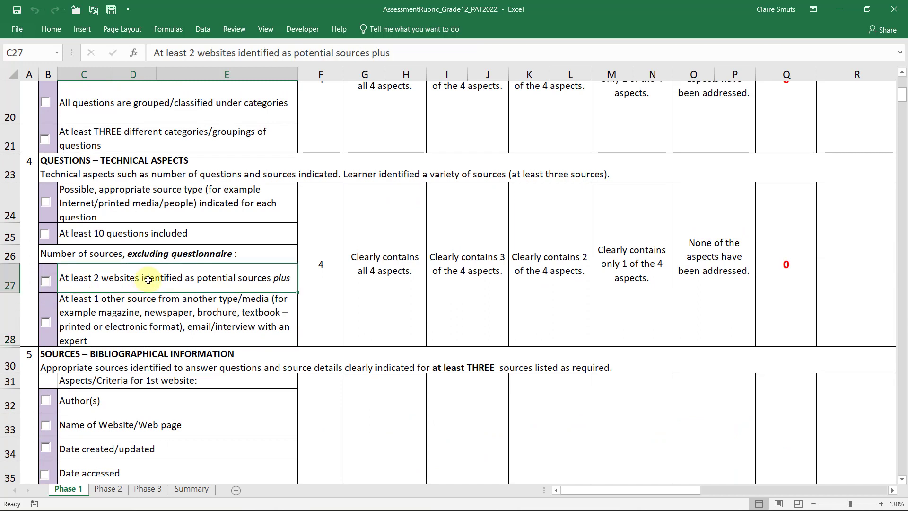
pyautogui.click(48, 282)
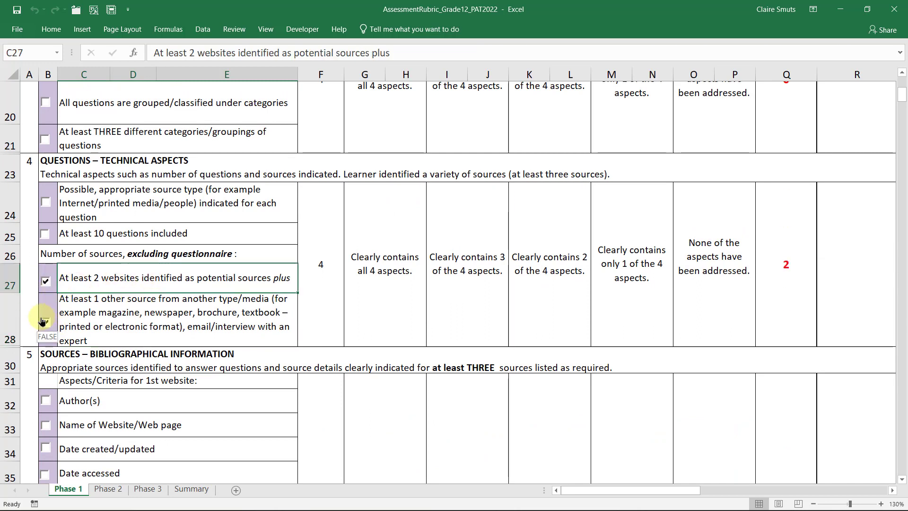
pyautogui.click(43, 322)
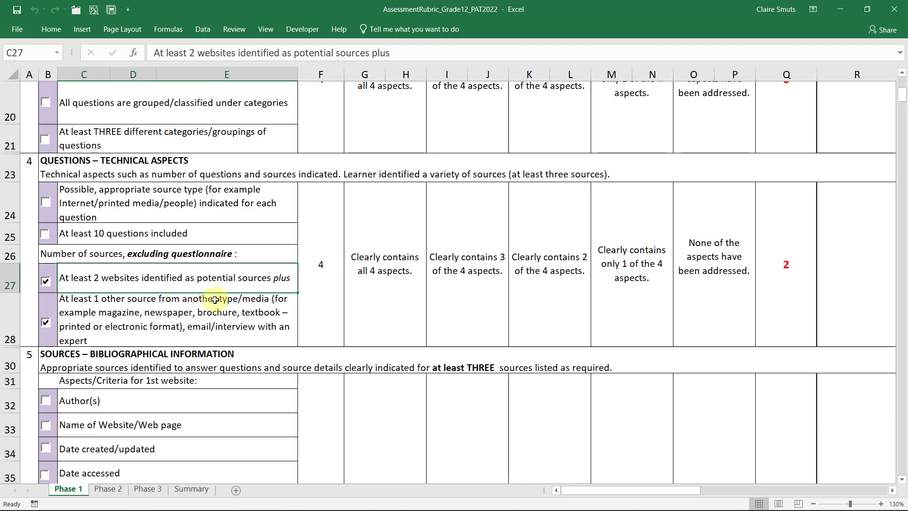
# Tick all five 1st website criteria in the rubric: Author(s), Name of Website/Web page, Date created/updated, Date accessed and URL
pyautogui.scroll(-2, 237, 298)
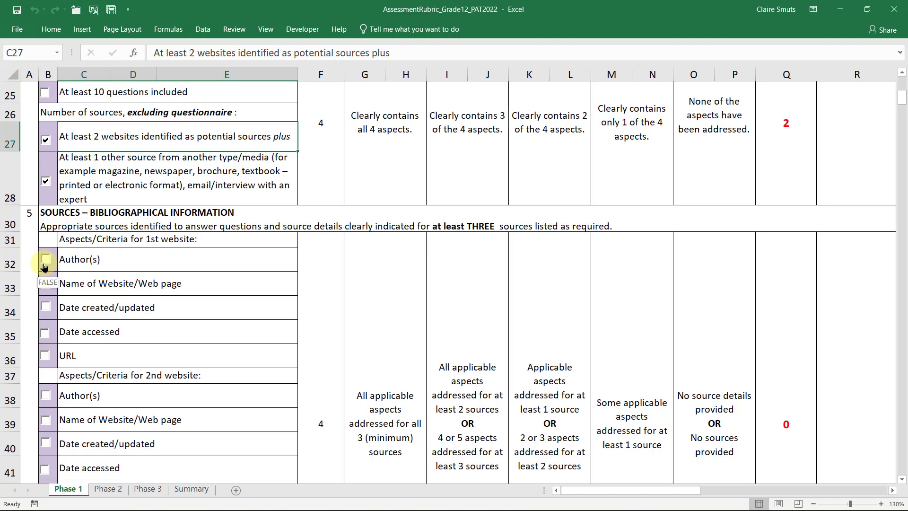
pyautogui.click(44, 265)
pyautogui.click(45, 284)
pyautogui.click(45, 307)
pyautogui.click(45, 331)
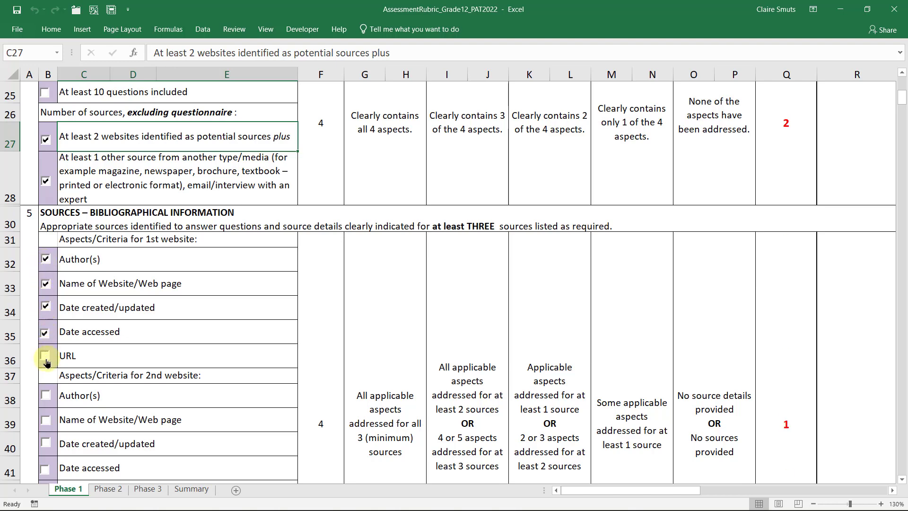
pyautogui.click(46, 363)
# Tick all five 2nd website criteria in the rubric: Author(s), Name of Website/Web page, Date created/updated, Date accessed and URL
pyautogui.scroll(-2, 45, 361)
pyautogui.click(46, 271)
pyautogui.click(45, 295)
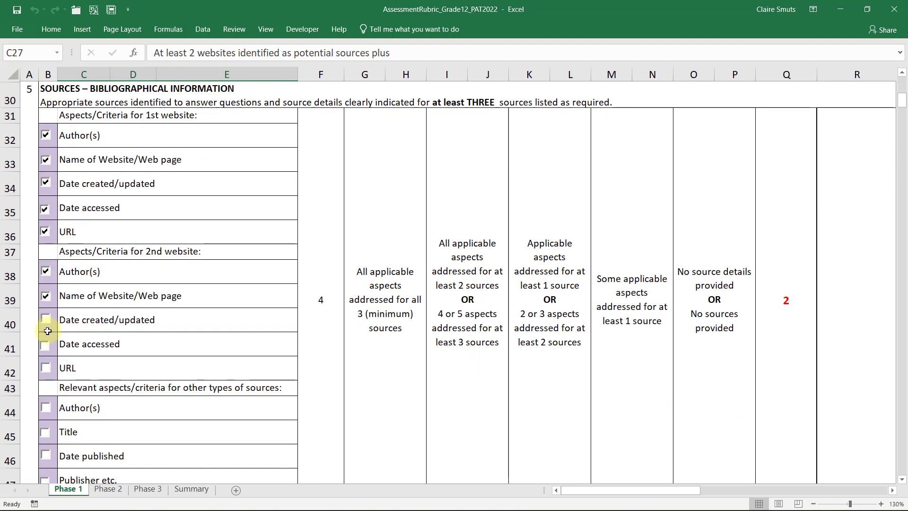
pyautogui.click(47, 329)
pyautogui.click(46, 322)
pyautogui.click(45, 345)
pyautogui.click(45, 368)
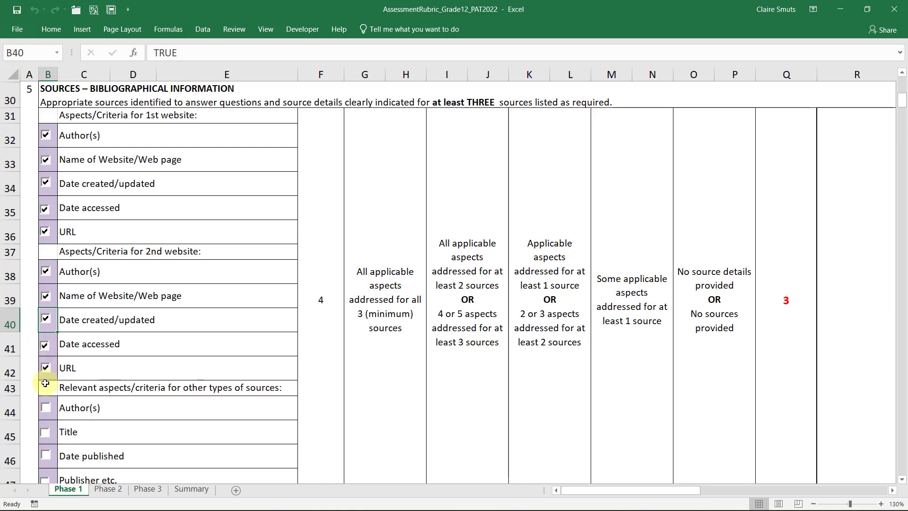
# Tick the four criteria for other types of sources in the rubric: Author(s), Title, Date published and Publisher etc
pyautogui.scroll(-2, 45, 383)
pyautogui.click(45, 294)
pyautogui.click(45, 318)
pyautogui.click(45, 341)
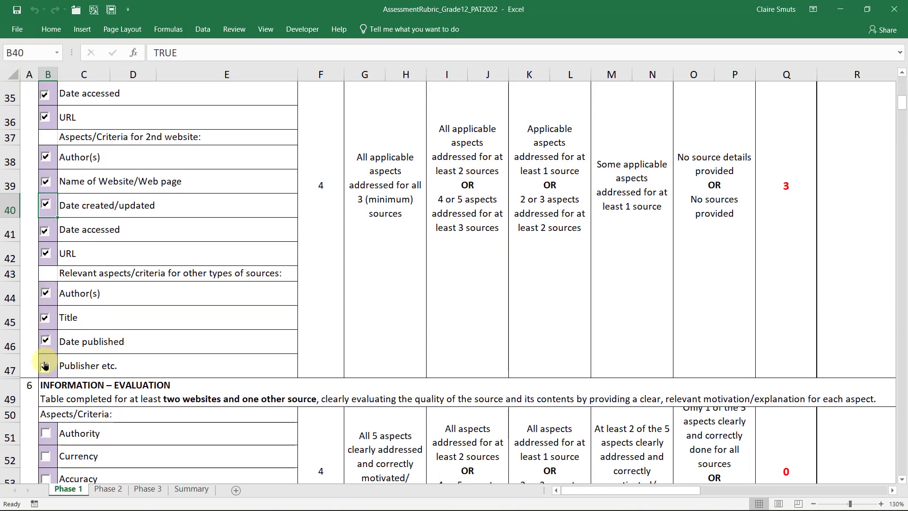
pyautogui.click(45, 365)
pyautogui.scroll(5, 131, 325)
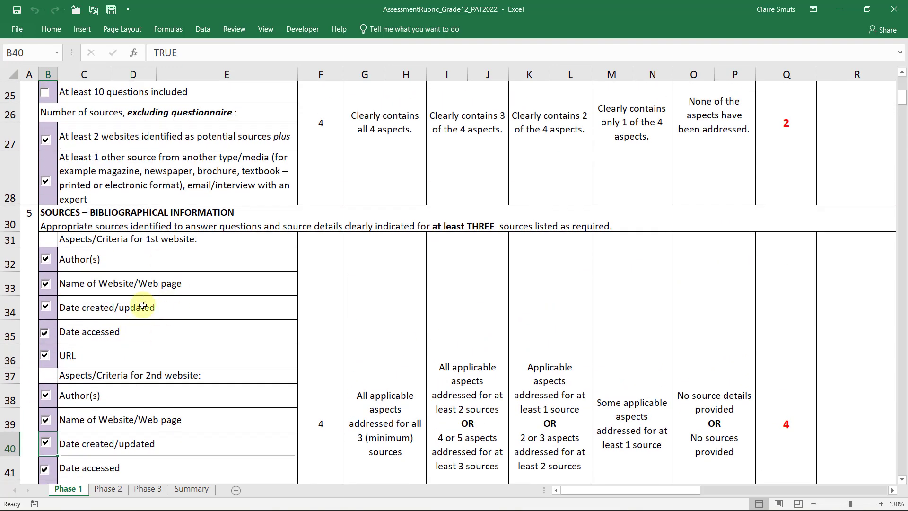
pyautogui.scroll(2, 142, 306)
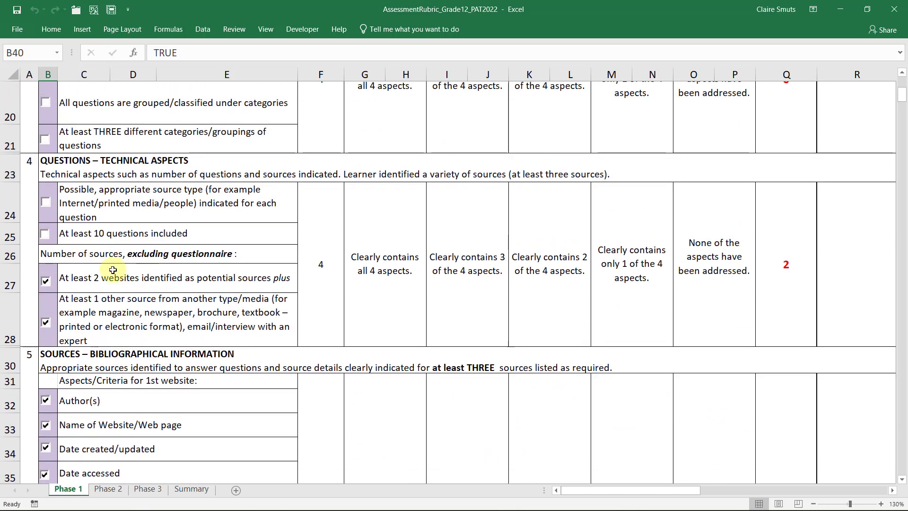